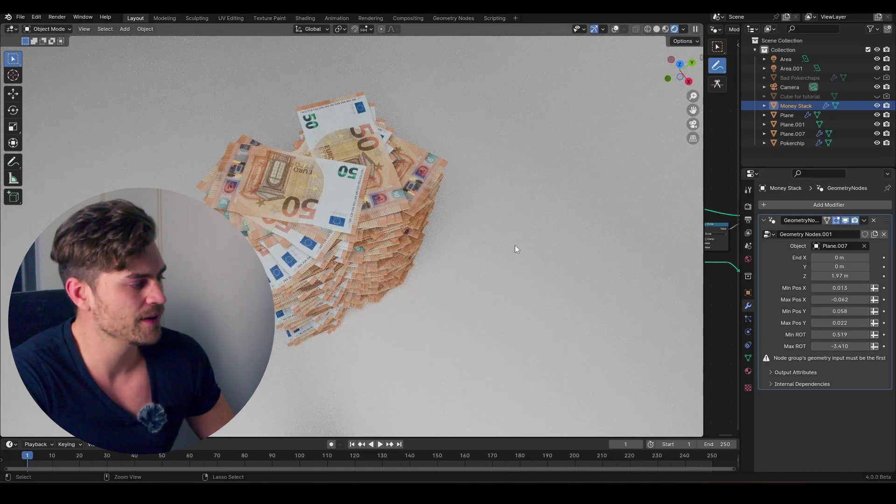
Undo the last Max ROT changes on the money stack.
key(ctrl+z)
key(ctrl+z)
key(ctrl+z)
key(ctrl+z)
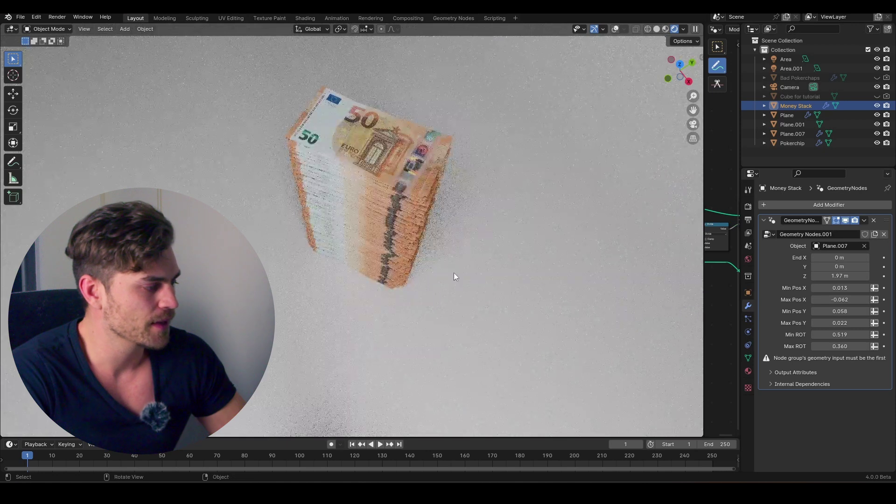
Set the money stack's End Z value to 0 m.
middle_drag(455, 273, 471, 189)
scroll(488, 184, down, 3)
scroll(466, 195, up, 2)
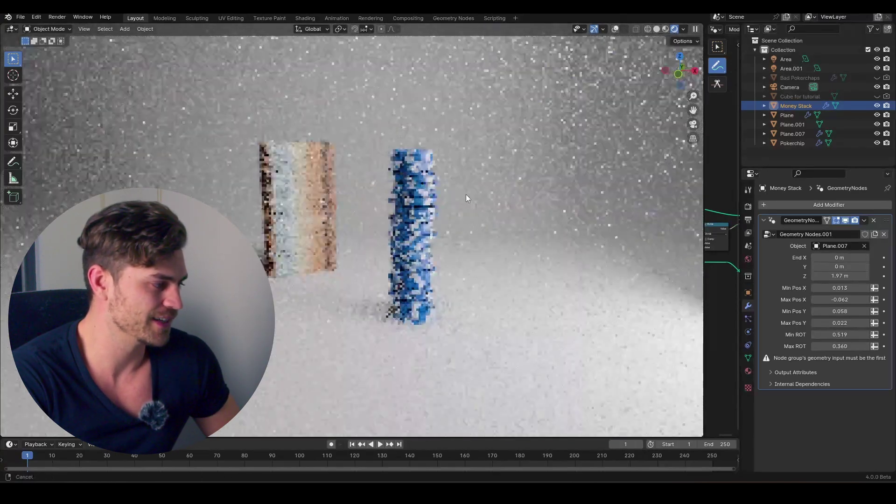
scroll(460, 201, up, 2)
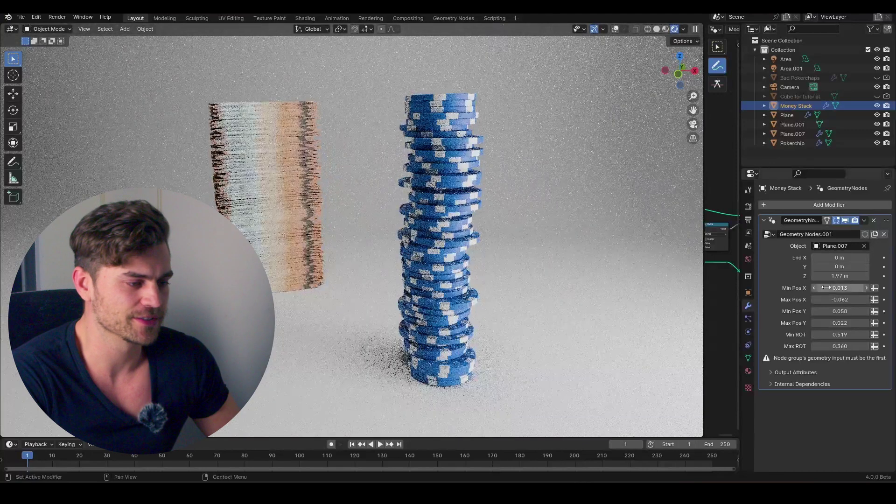
click(835, 276)
text(0)
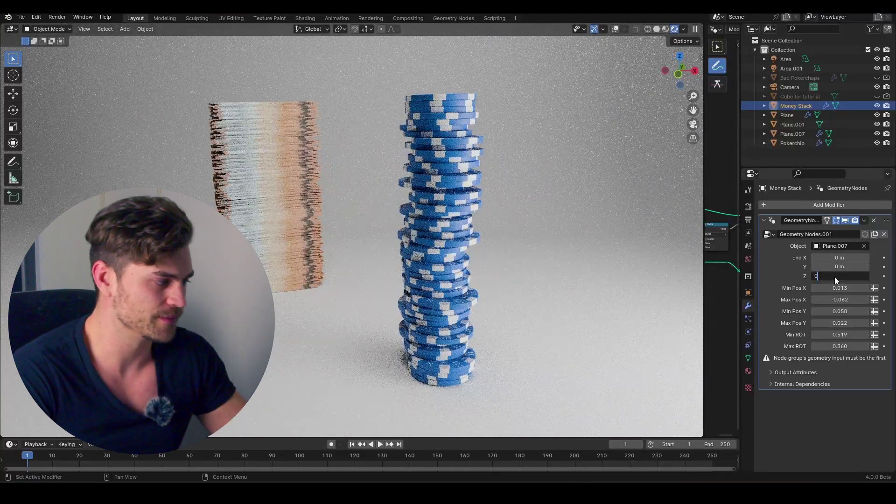
key(Return)
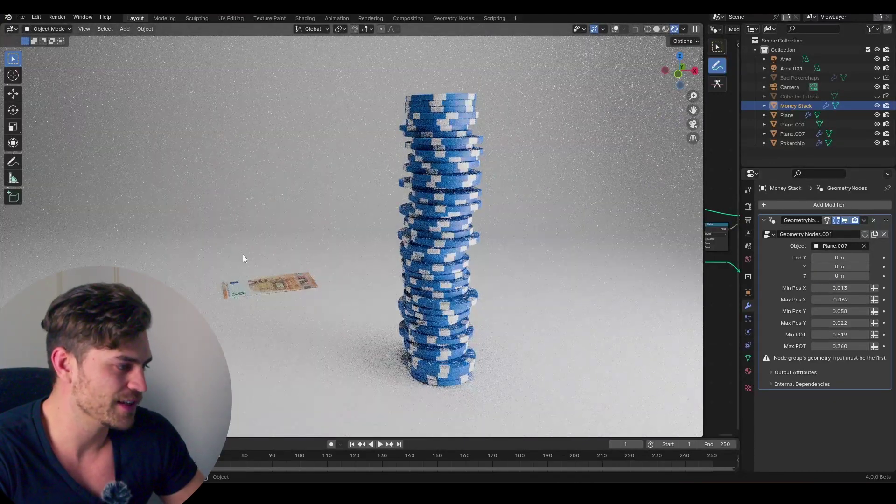
Select the poker chip stack and widen the node editor to fit its whole geometry node tree.
click(465, 201)
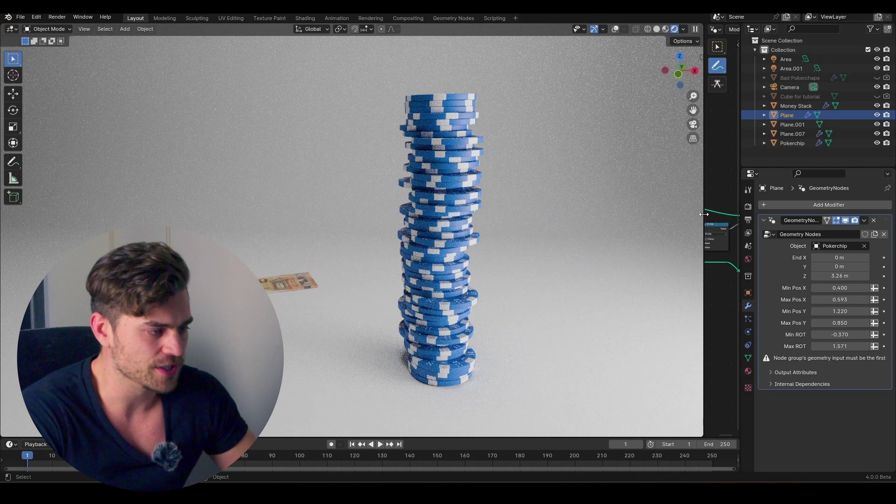
drag(703, 214, 520, 217)
drag(451, 216, 335, 218)
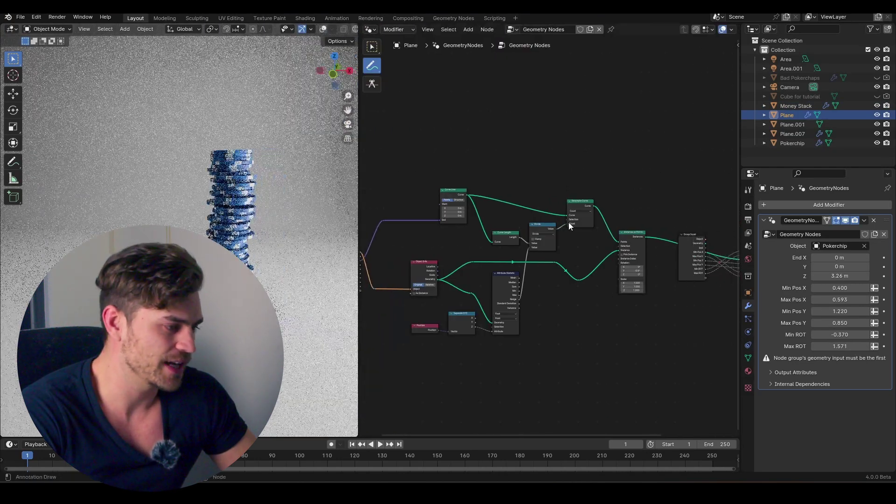
key(Home)
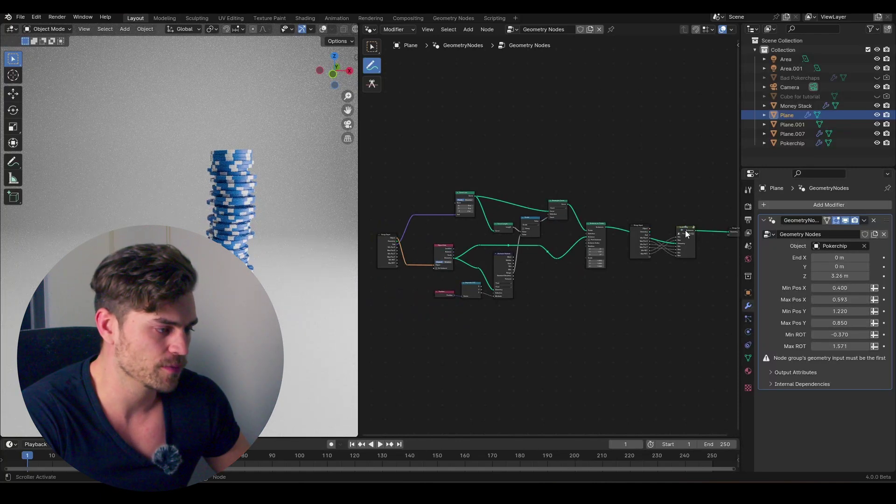
Examine the nodes inside the nested node group near the tree's output, and return to the parent tree.
click(373, 47)
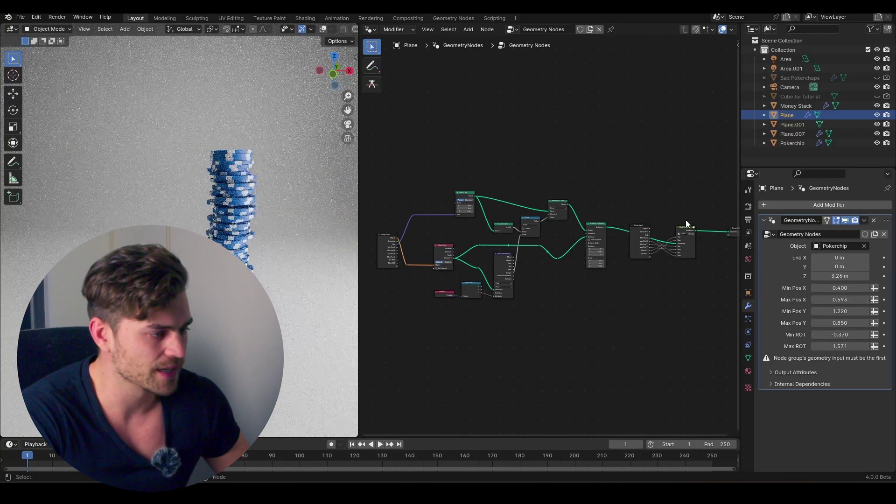
click(690, 246)
key(Tab)
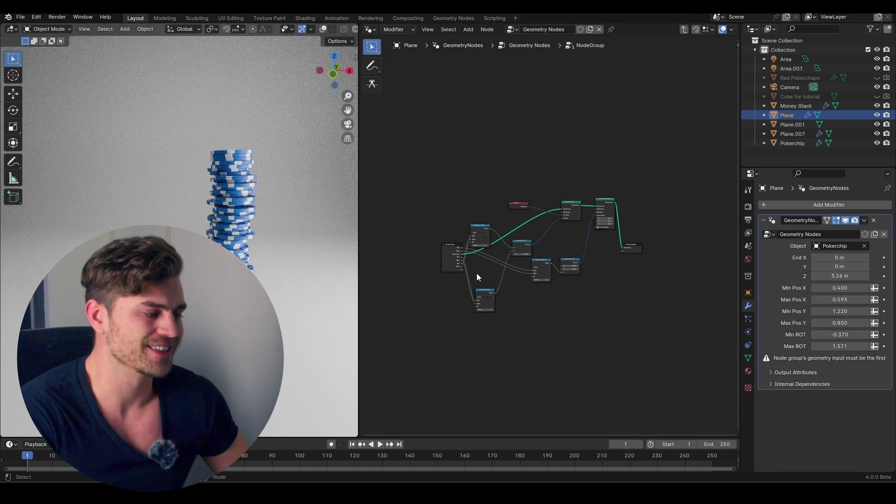
key(Tab)
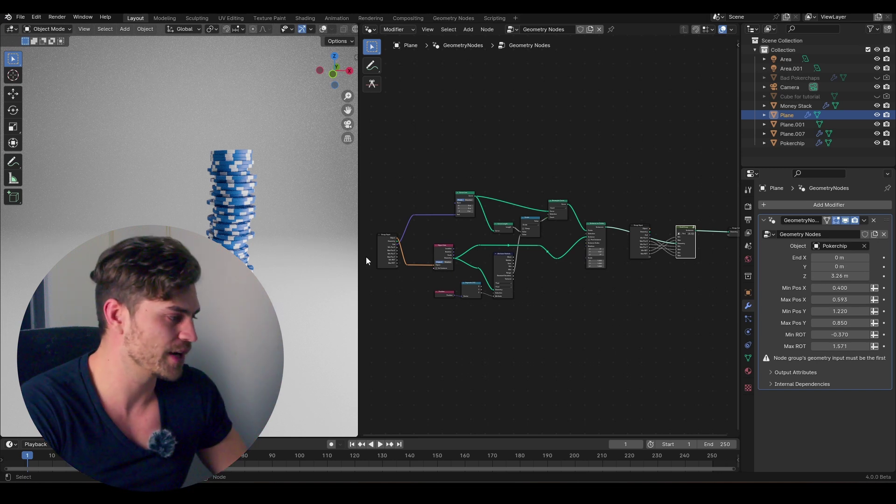
Look at the original single poker chip lying outside the backdrop.
middle_drag(350, 250, 206, 224)
click(52, 250)
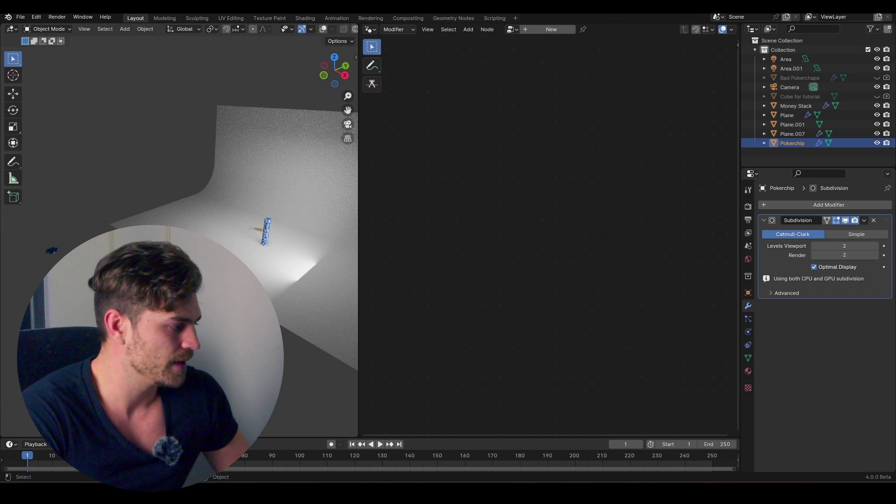
scroll(321, 250, up, 3)
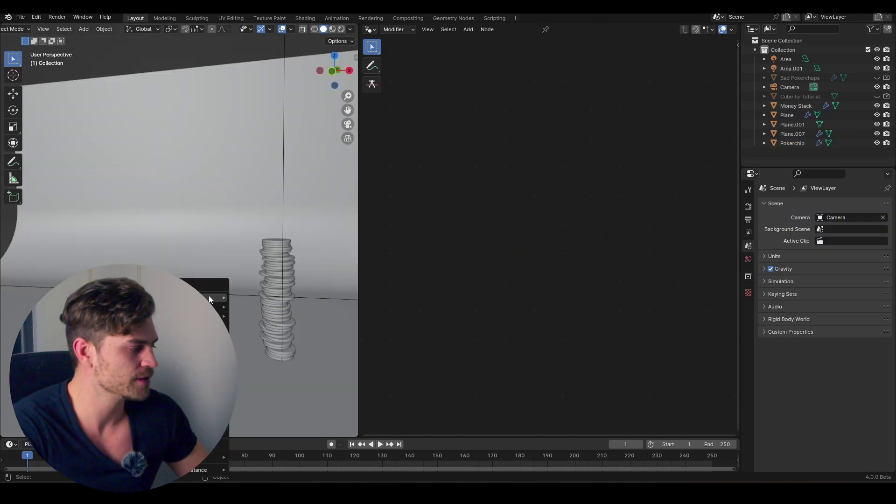
Add a plane mesh to the scene and give it a new geometry node tree.
key(shift+a)
mouse_move(209, 296)
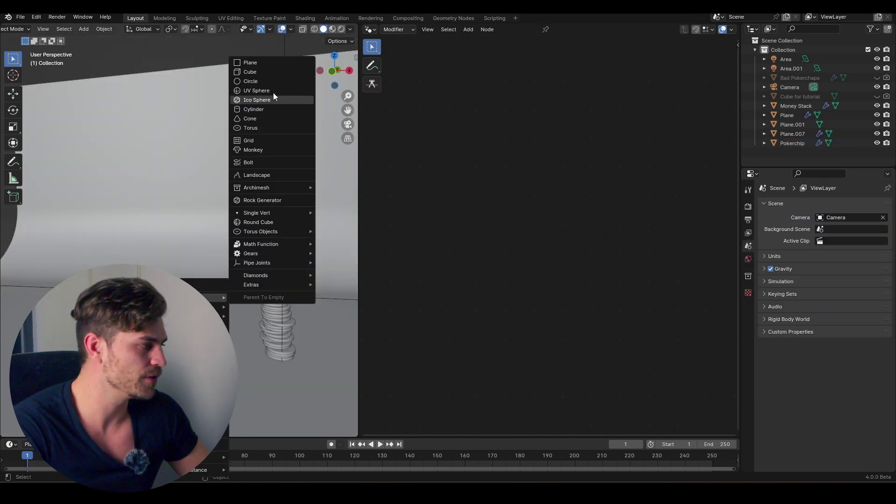
click(267, 66)
click(548, 30)
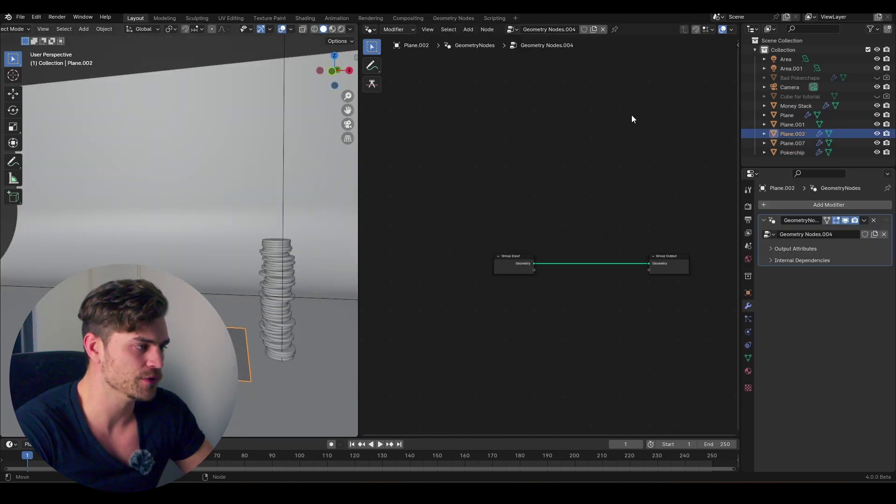
click(371, 30)
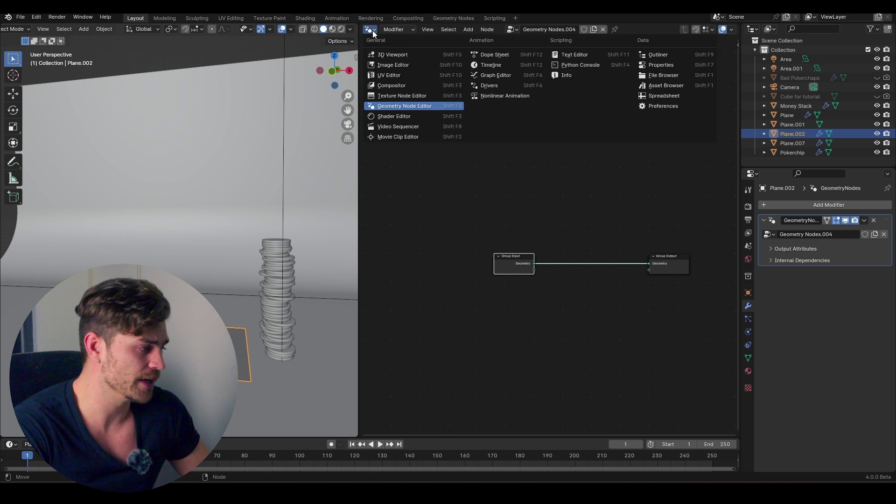
click(410, 106)
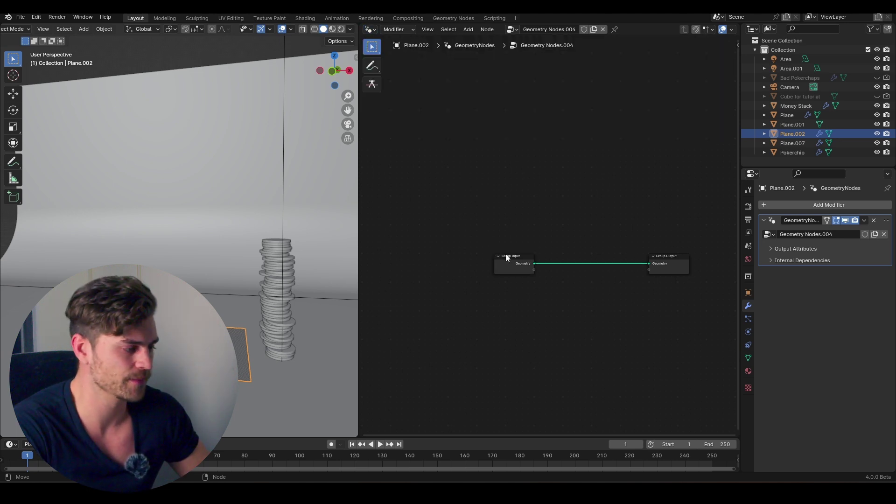
Detach the Group Input node from the Group Output and move it well away to make room for nodes.
drag(507, 258, 435, 256)
drag(649, 263, 394, 255)
key(Escape)
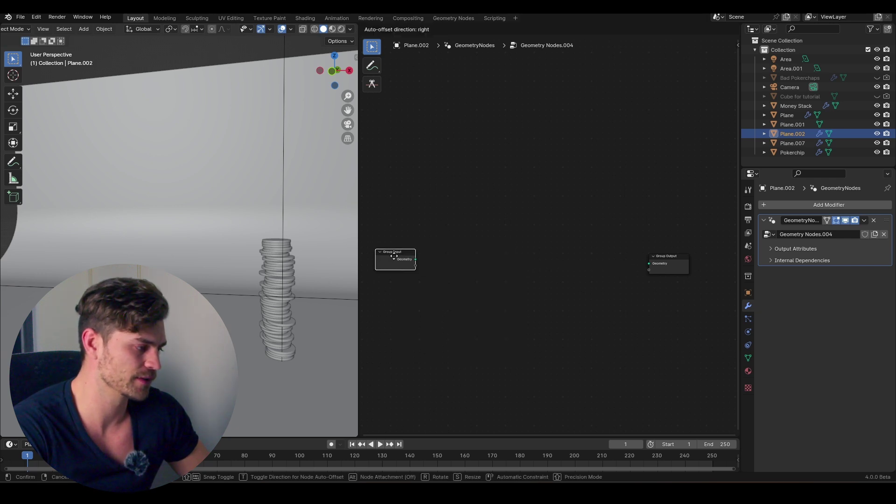
middle_drag(440, 238, 454, 236)
click(456, 238)
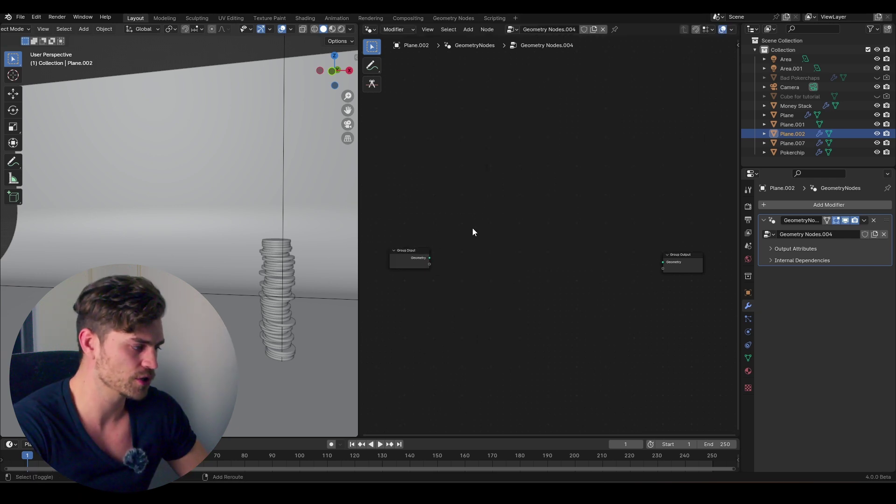
Add a Curve Line node, connect its curve to the Group Output's geometry and raise its End Z to 2.17 m.
key(shift+a)
text(curve)
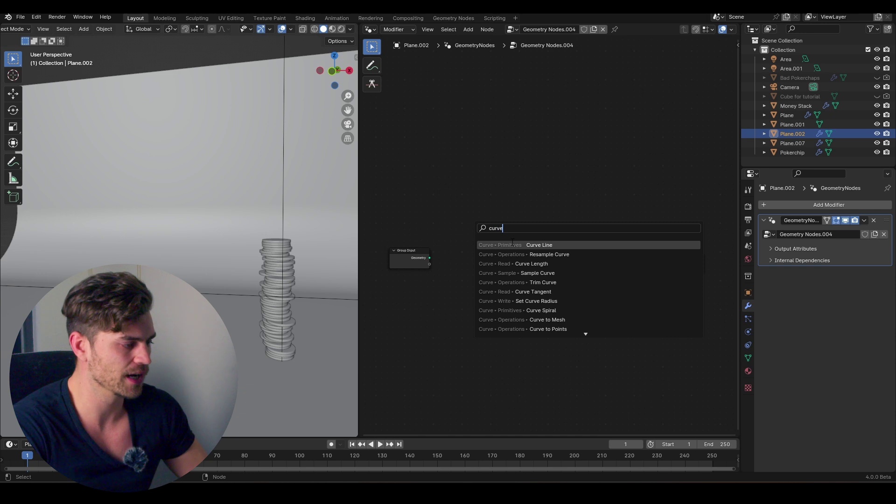
key(Return)
click(484, 233)
drag(483, 234, 663, 262)
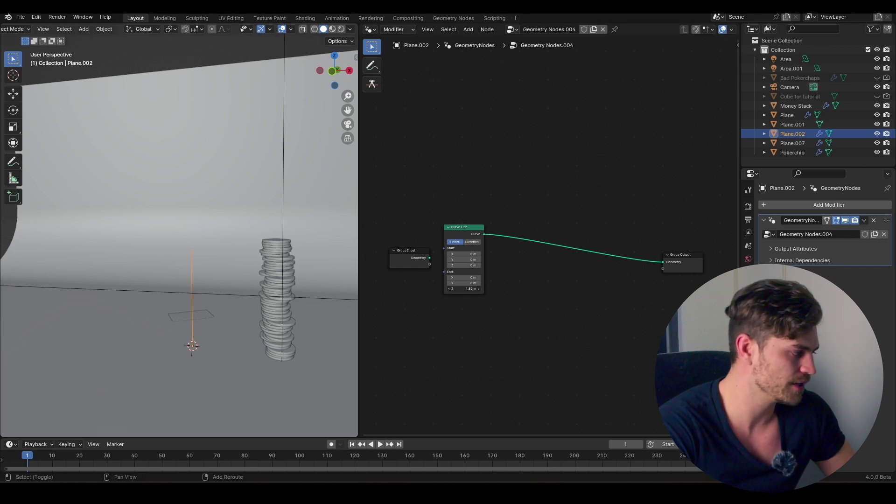
middle_drag(208, 256, 213, 272)
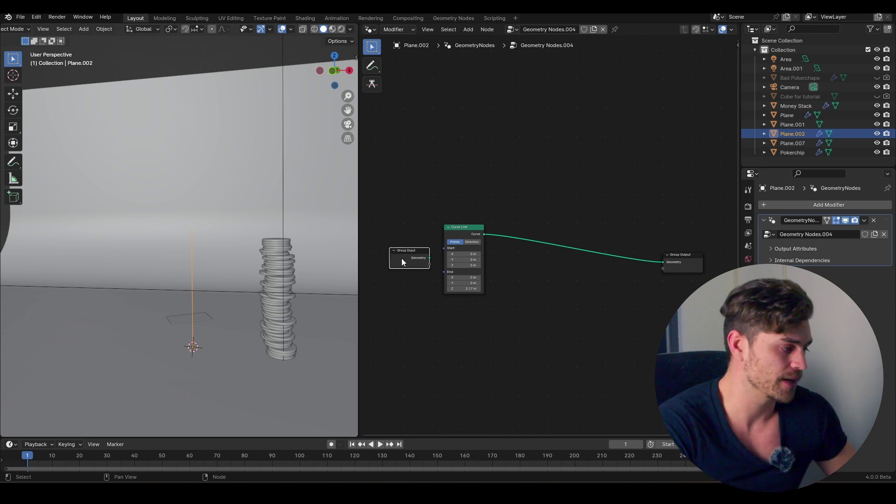
Move the Group Input further aside and insert a Resample Curve node between the Curve Line and the Group Output.
drag(401, 259, 355, 262)
middle_drag(393, 262, 411, 272)
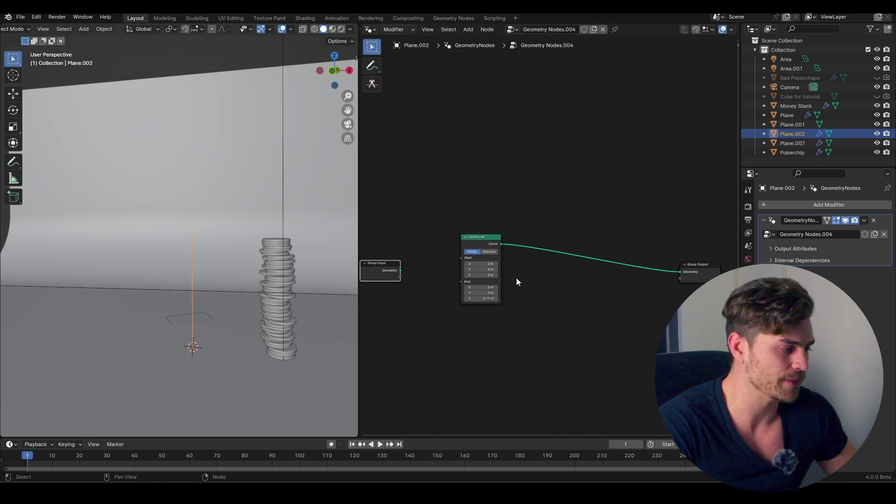
key(shift+a)
text(resa)
key(Return)
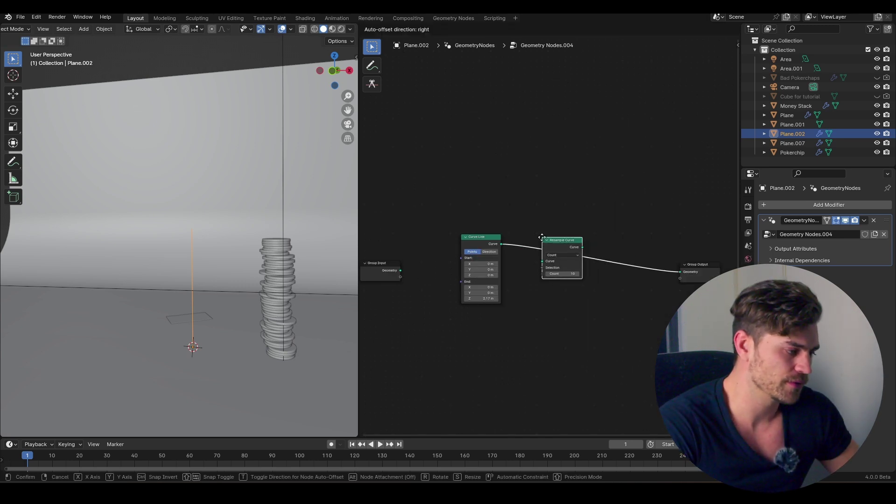
click(581, 304)
scroll(581, 304, up, 2)
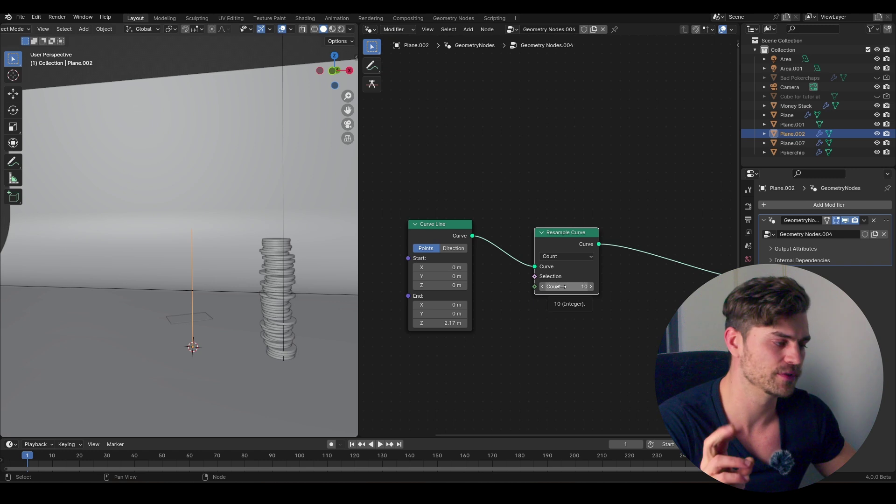
Insert an Instance on Points node between the Resample Curve and the Group Output.
scroll(561, 286, down, 3)
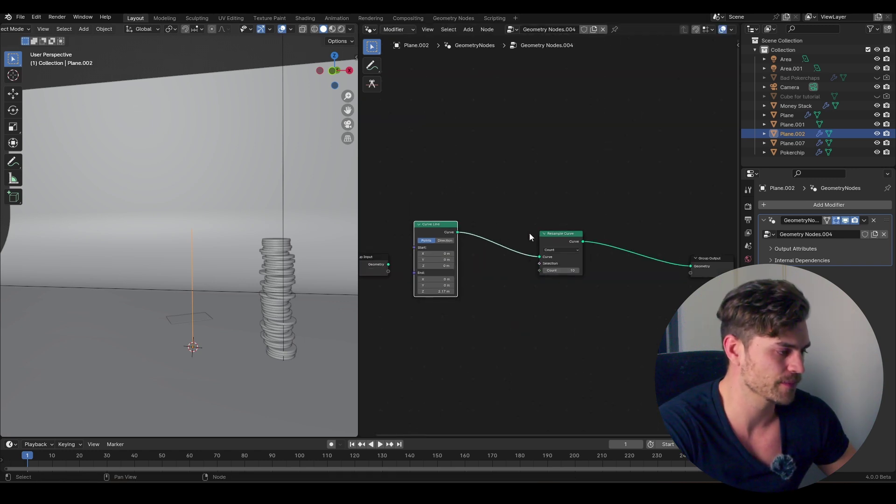
ctrl+scroll(533, 260, down, 2)
key(shift+a)
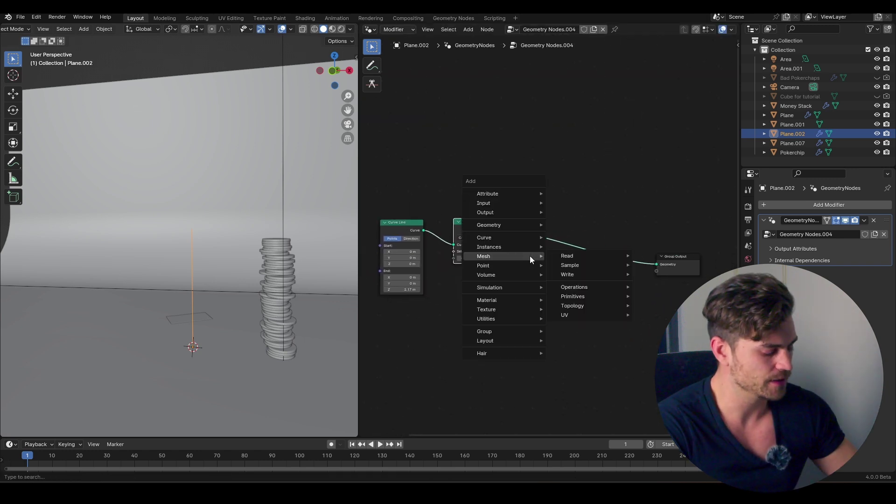
text(instance)
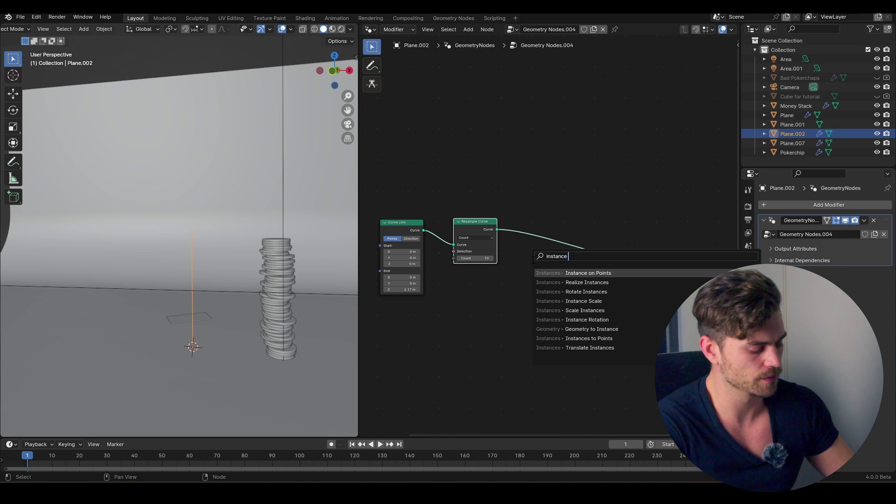
text( on)
key(Return)
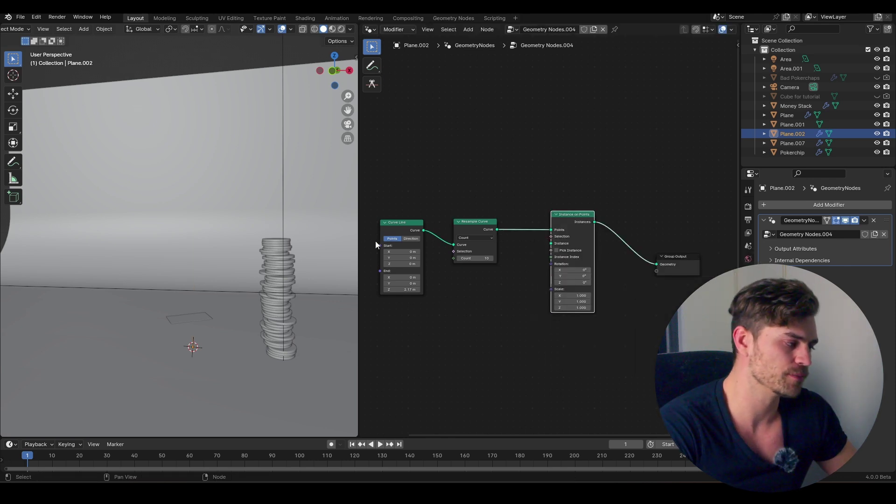
click(535, 273)
Locate the source poker chip beside the backdrop and select it in the viewport.
middle_drag(356, 318, 332, 324)
scroll(191, 325, down, 5)
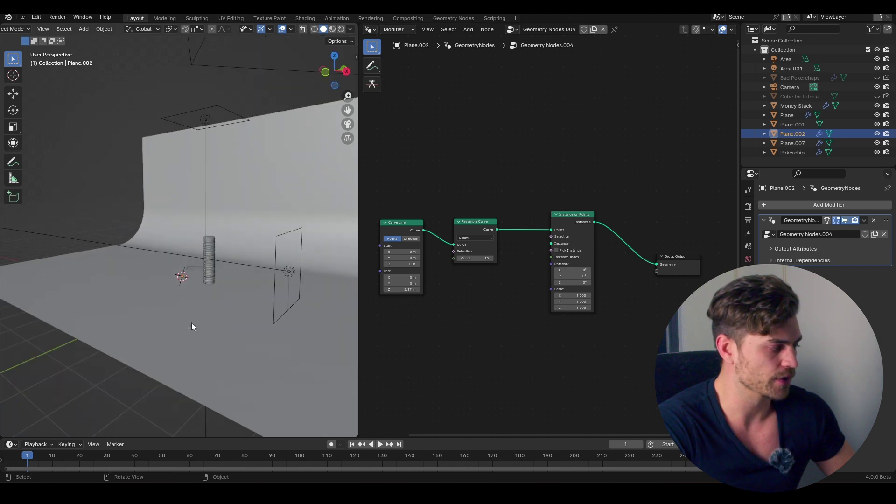
middle_drag(191, 326, 204, 302)
click(88, 257)
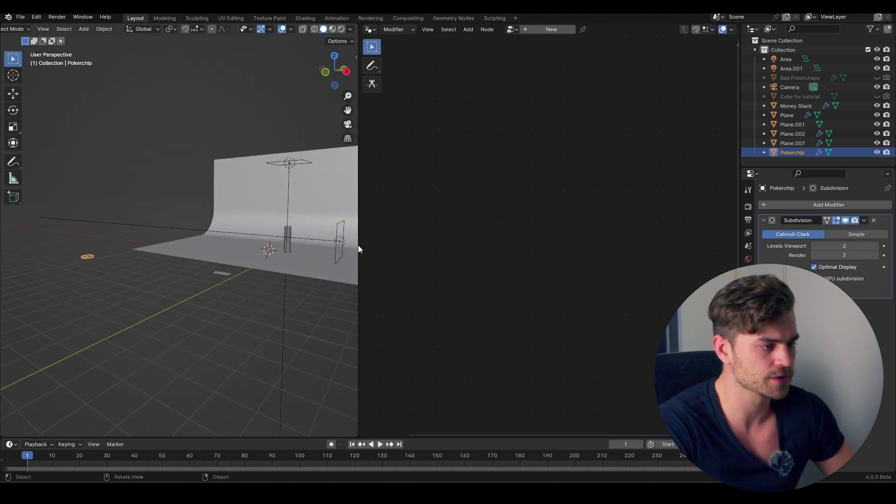
scroll(289, 251, up, 8)
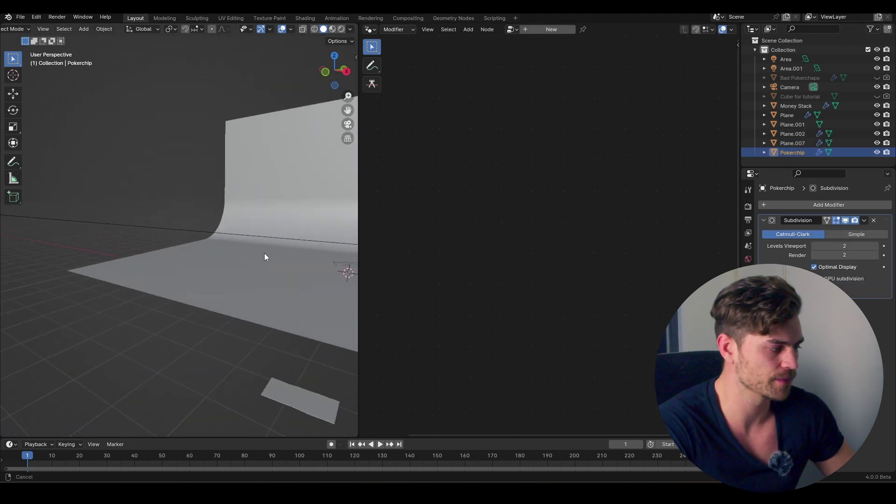
Bring the Pokerchip object into Plane.002's node tree and connect its geometry to the Instance input of Instance on Points.
click(793, 134)
drag(801, 152, 466, 304)
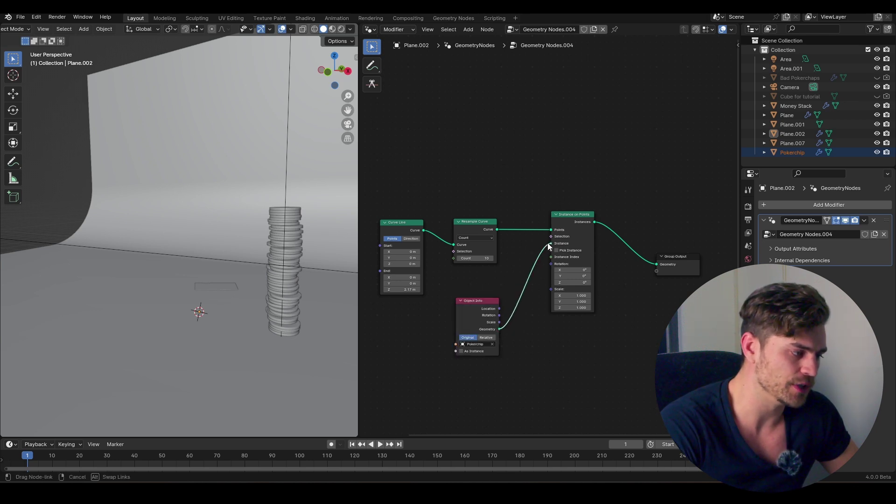
drag(549, 247, 550, 247)
middle_drag(201, 280, 230, 279)
scroll(202, 252, up, 1)
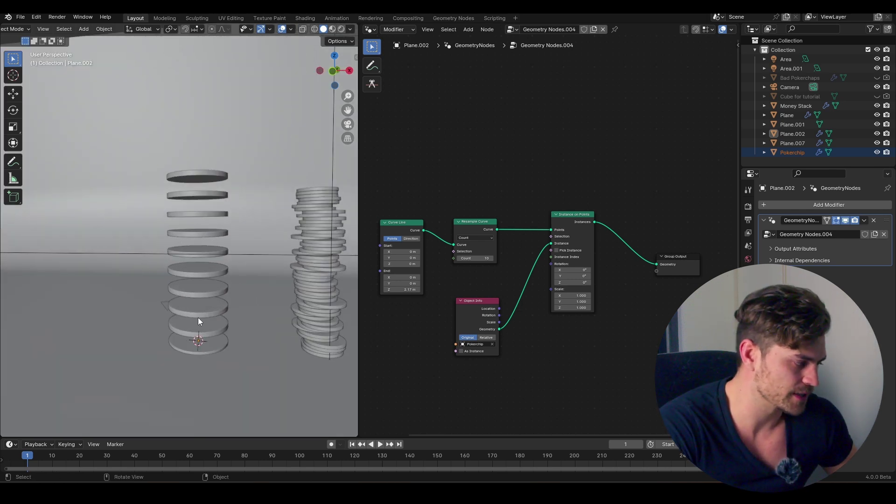
scroll(489, 294, up, 2)
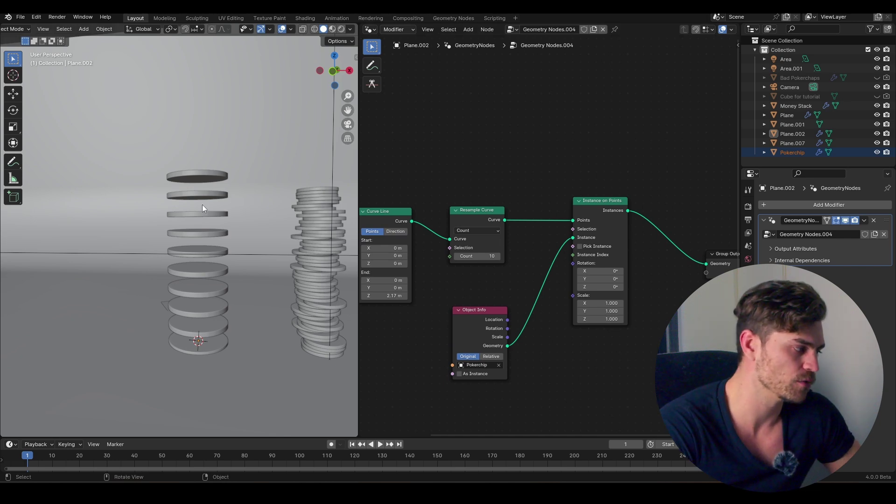
Reposition the Object Info node and raise the Curve Line's End Z to 2.43 m.
middle_drag(475, 286, 511, 259)
drag(520, 288, 498, 292)
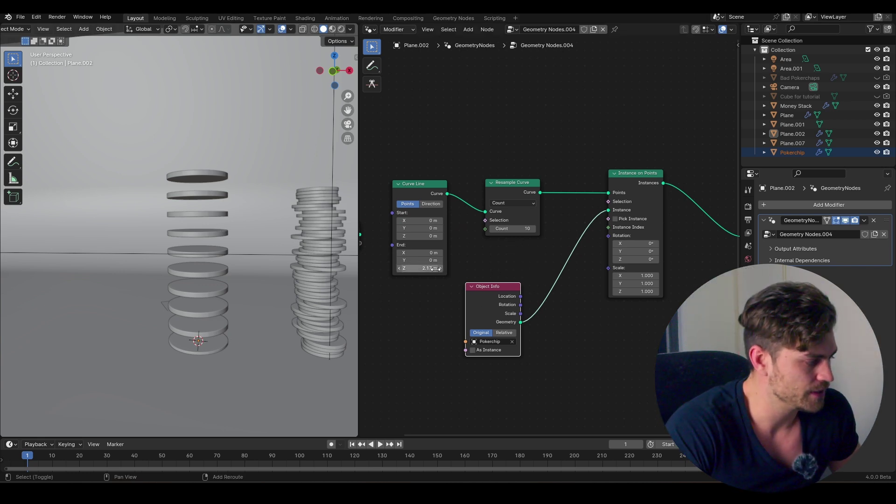
mouse_move(435, 269)
mouse_down()
mouse_move(362, 269)
mouse_move(450, 268)
mouse_up()
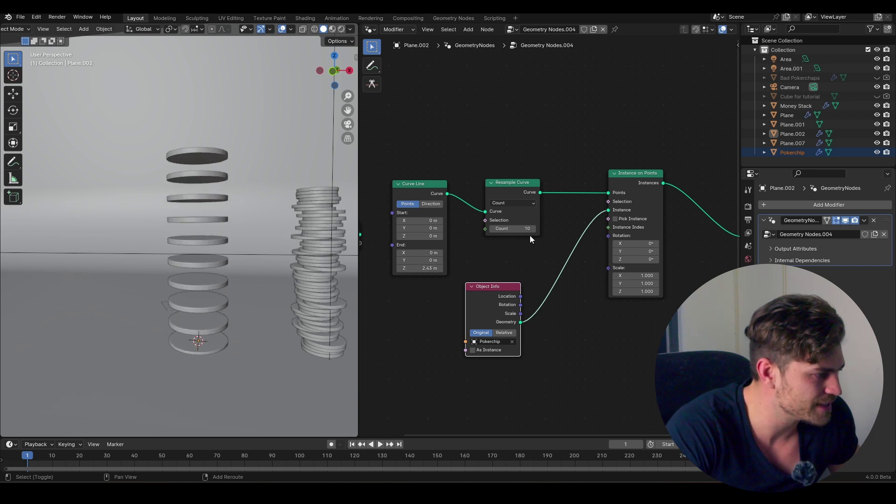
Try a Resample Curve count of 16 and step it back to 12.
click(535, 229)
click(535, 229)
click(534, 229)
click(534, 229)
click(534, 231)
click(534, 231)
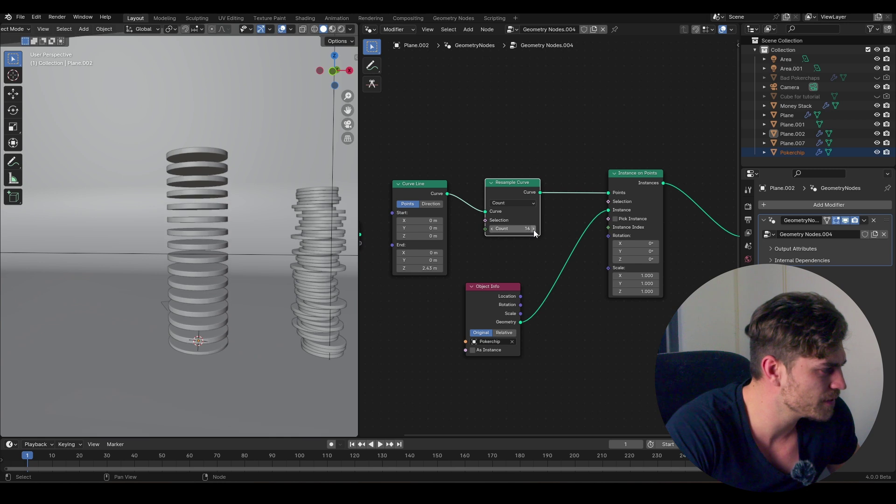
key(ctrl+z)
key(ctrl+z)
key(ctrl+z)
key(ctrl+z)
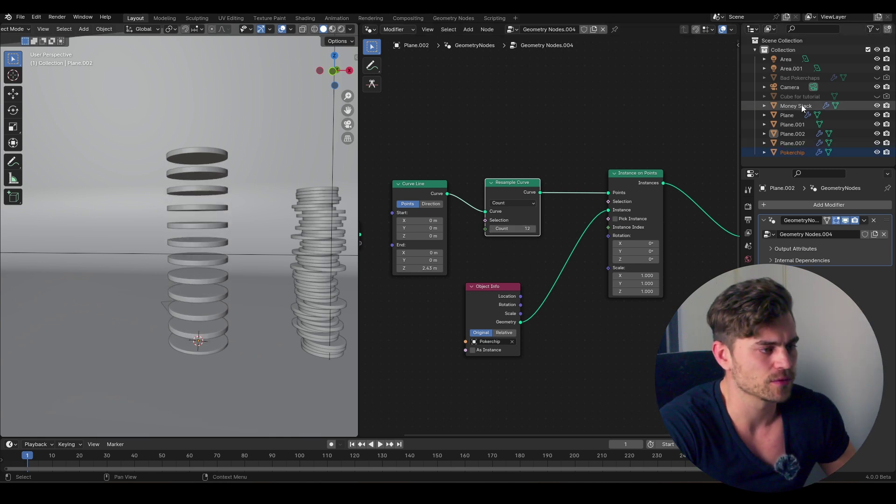
Unhide the Bad Pokerchaps stack and frame it closely in the viewport.
click(816, 78)
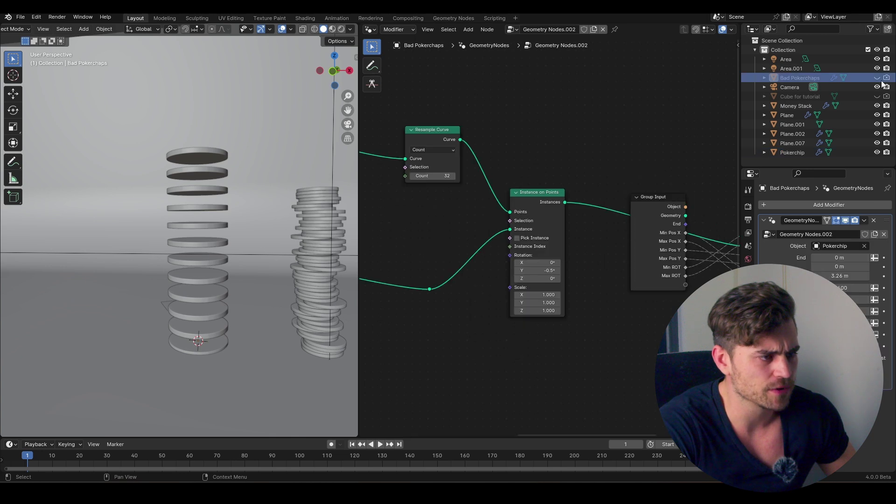
click(878, 78)
click(105, 264)
scroll(106, 265, up, 3)
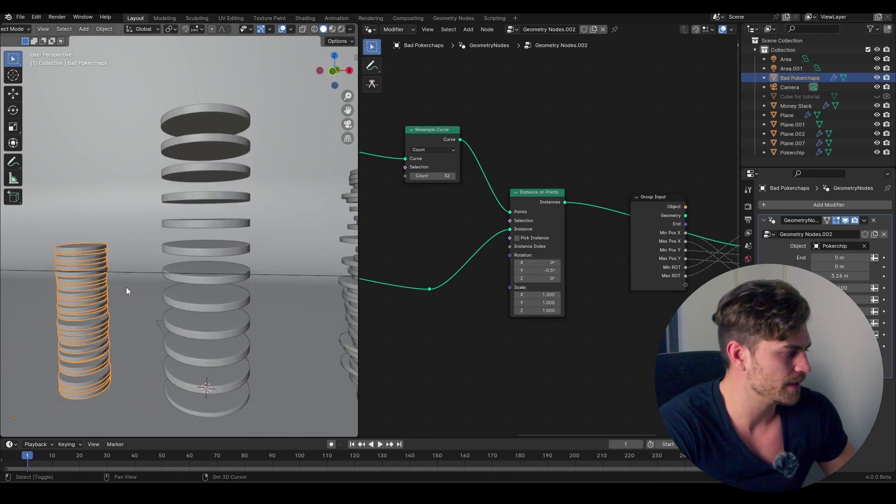
shift+middle_drag(126, 287, 170, 158)
scroll(207, 247, up, 2)
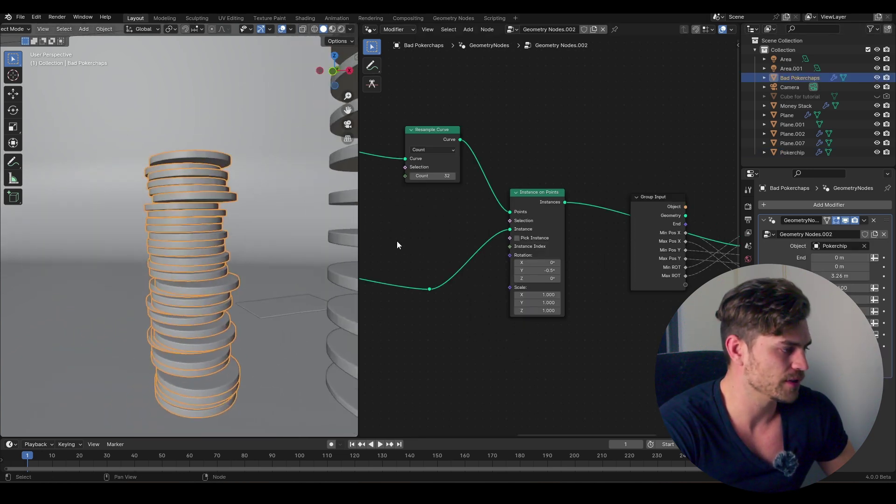
Set the Bad Pokerchaps Curve Line's End Z to 5.08 m and its Resample Curve count to 122, and inspect the stack up close.
scroll(460, 214, left, 10)
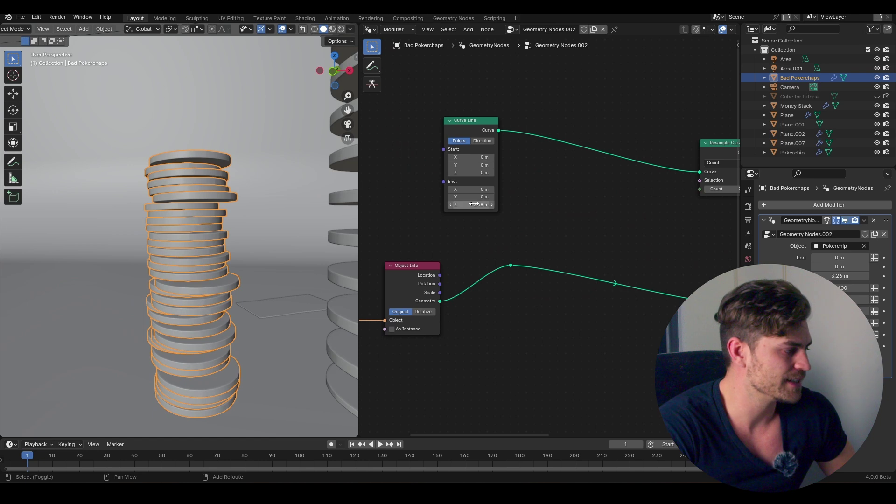
drag(474, 204, 505, 204)
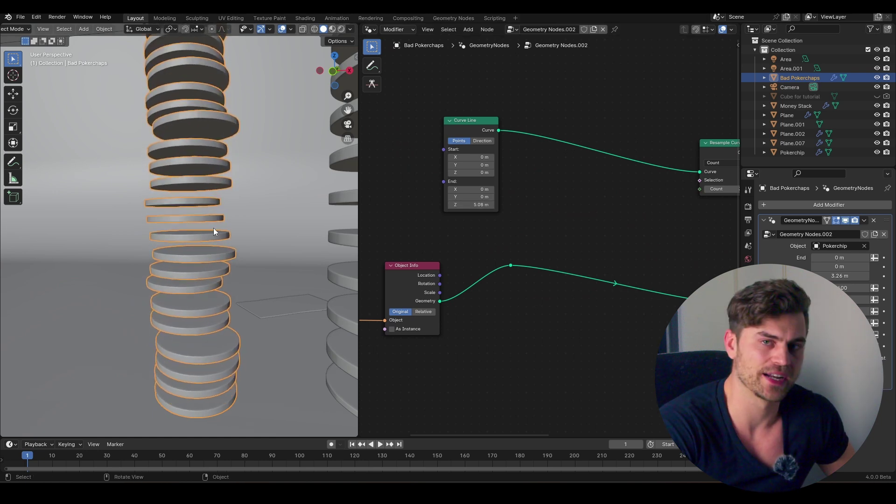
scroll(493, 218, right, 8)
scroll(493, 218, up, 3)
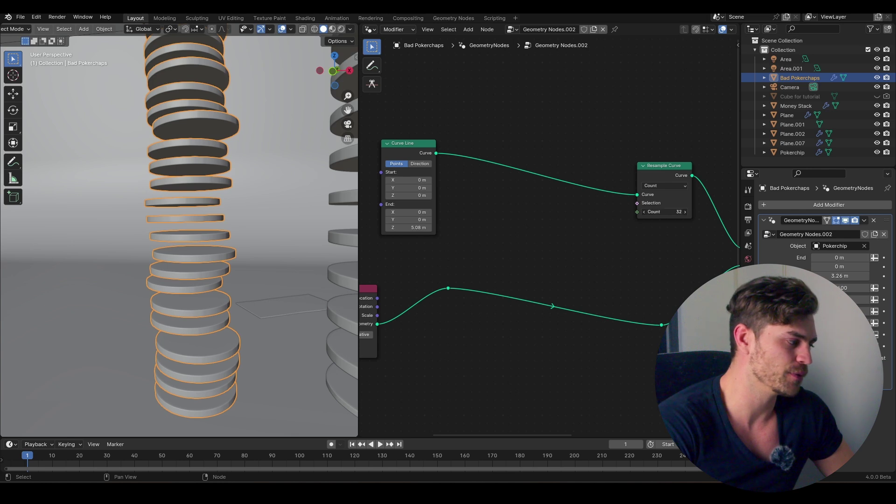
mouse_move(665, 211)
mouse_down()
mouse_move(638, 232)
mouse_move(651, 212)
mouse_move(666, 212)
mouse_up()
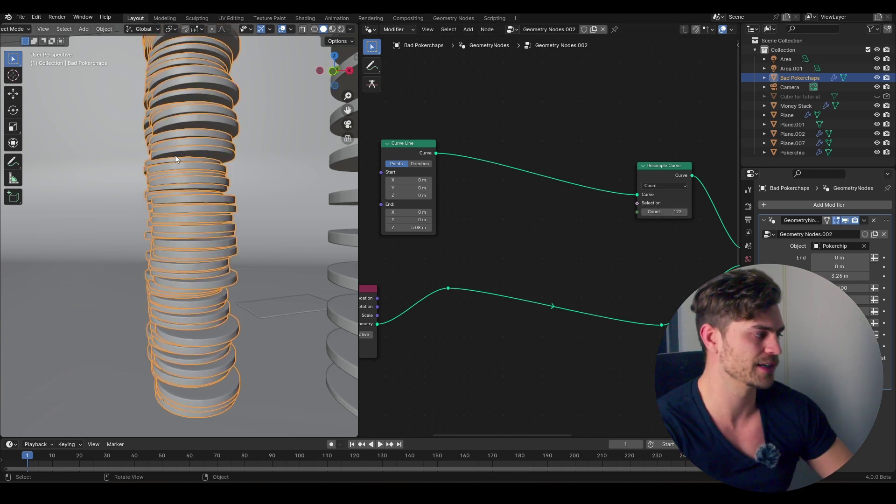
scroll(183, 162, up, 5)
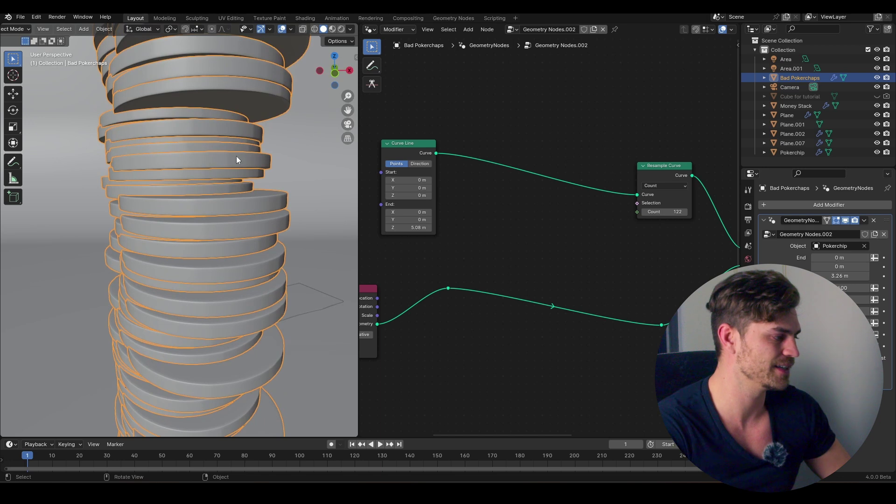
scroll(565, 213, down, 3)
scroll(288, 210, down, 5)
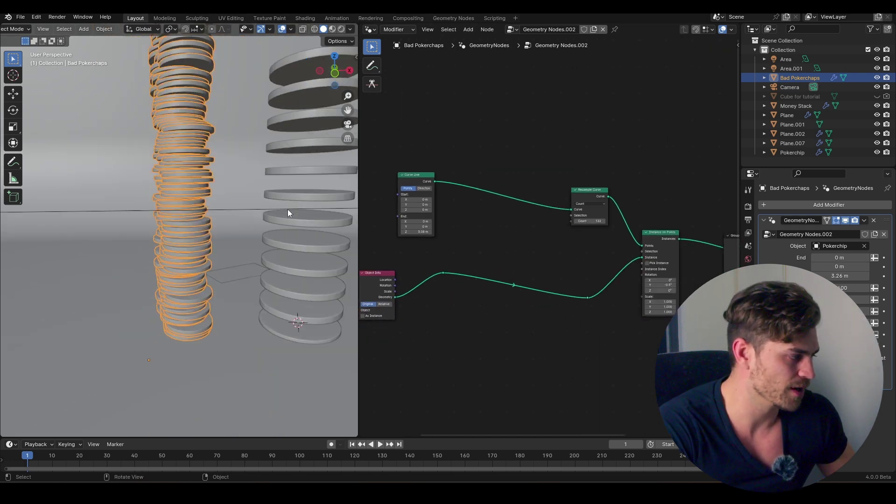
Hide the Bad Pokerchaps stack again and select Plane.002 to return to its node tree.
click(877, 78)
click(887, 78)
shift+middle_drag(264, 248, 205, 256)
click(206, 257)
scroll(626, 206, down, 4)
middle_drag(626, 205, 617, 185)
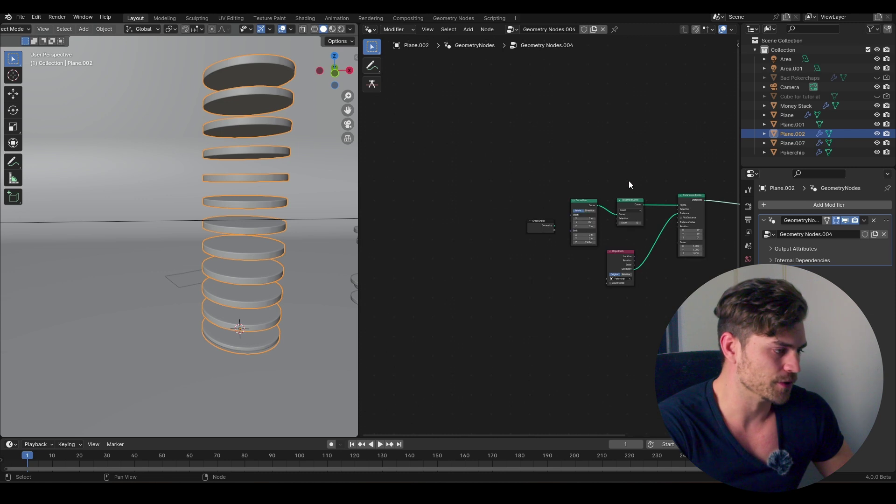
Move the Group Input, Curve Line, Resample Curve and Object Info nodes further away from Instance on Points.
drag(630, 181, 530, 245)
key(g)
click(483, 220)
drag(613, 252, 537, 245)
middle_drag(557, 225, 534, 310)
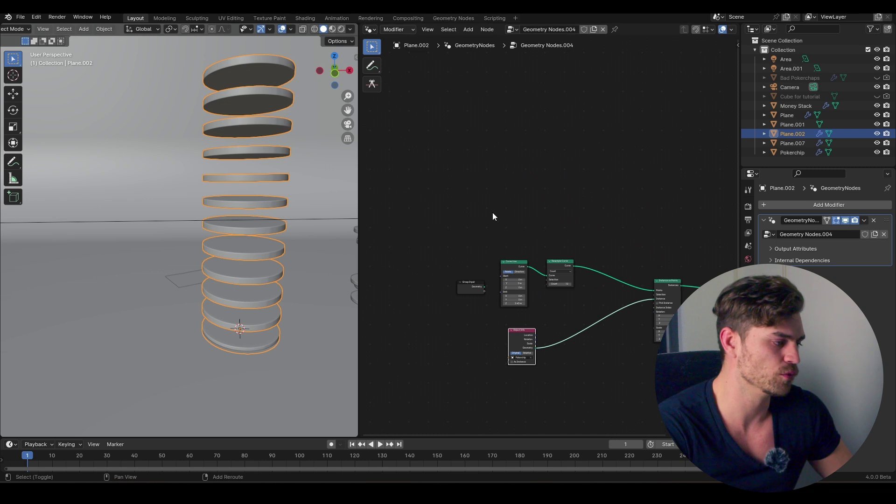
Annotate a vertical height bar labelled "h" in the empty space above the nodes.
middle_drag(493, 213, 479, 243)
click(373, 65)
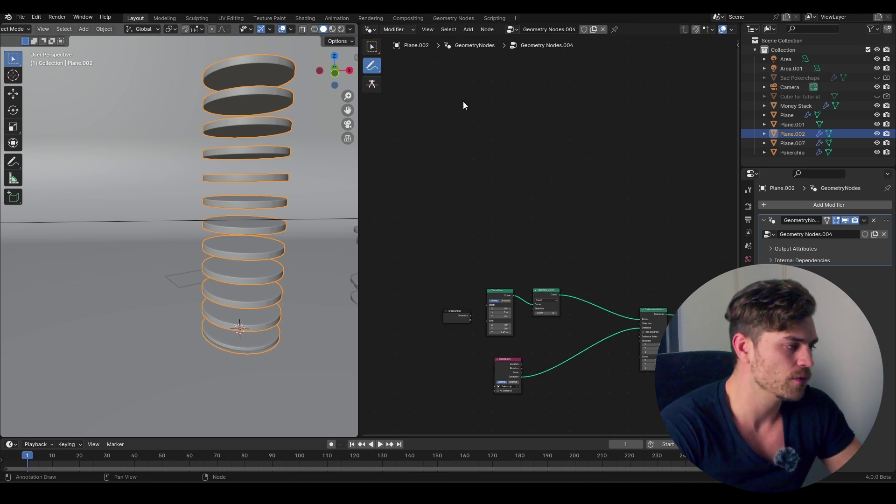
drag(463, 102, 463, 237)
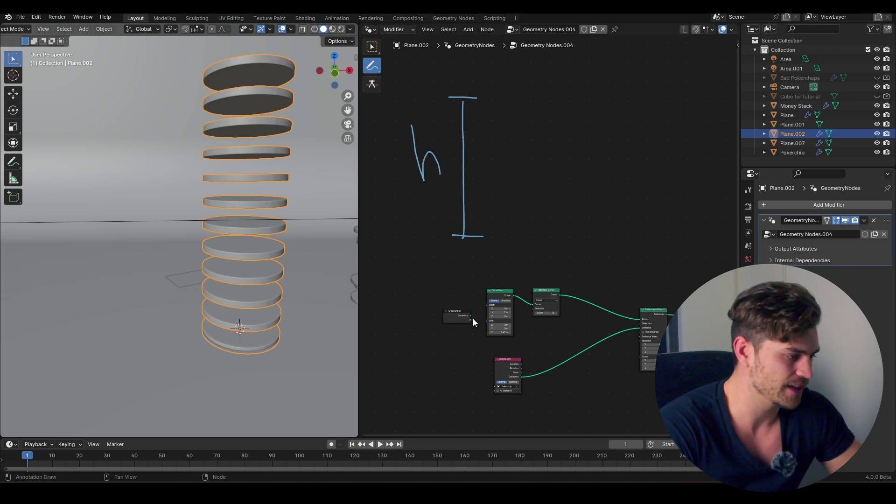
Raise the Curve Line's End Z to about 2.93 m.
mouse_move(502, 333)
mouse_down()
mouse_move(518, 333)
mouse_move(495, 333)
mouse_move(511, 333)
mouse_up()
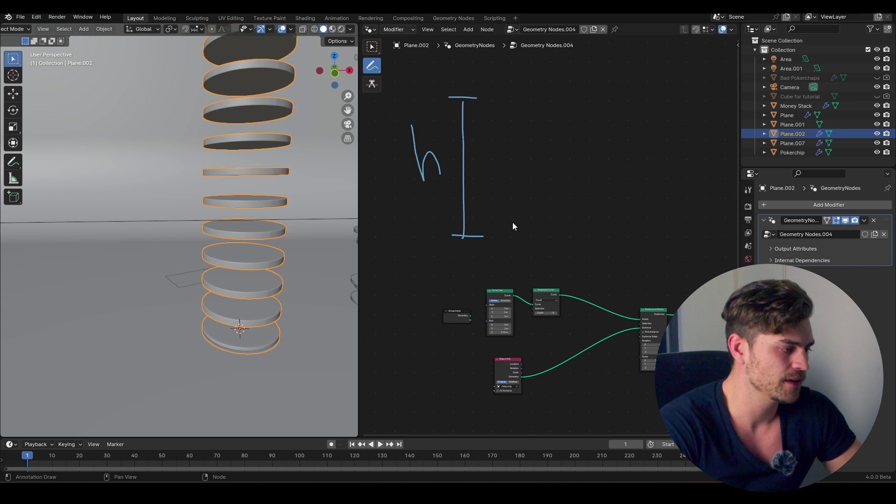
Sketch a flat chip outline with its own height mark, and write "h / Oh" with arrows leading from both heights.
mouse_move(564, 238)
mouse_down()
mouse_move(588, 229)
mouse_move(589, 219)
mouse_move(516, 223)
mouse_up()
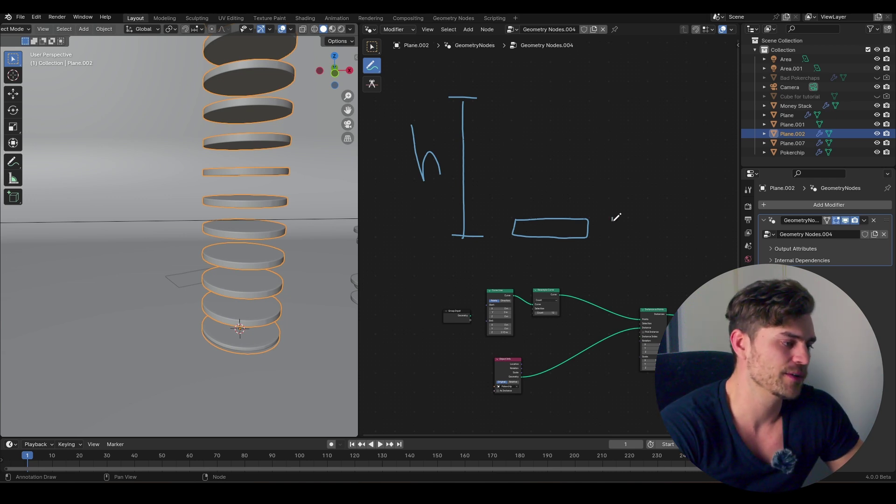
mouse_move(613, 216)
mouse_down()
mouse_move(613, 235)
mouse_move(634, 224)
mouse_move(640, 231)
mouse_up()
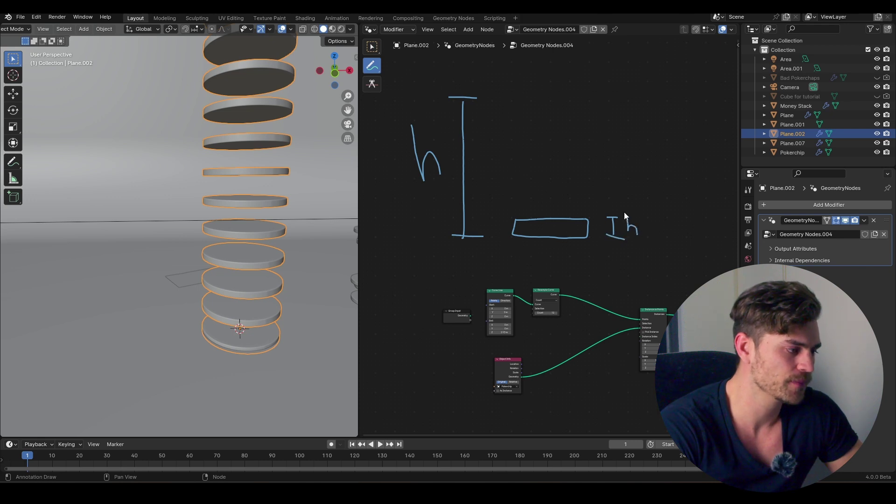
middle_drag(617, 201, 584, 239)
mouse_move(571, 138)
mouse_down()
mouse_move(571, 178)
mouse_move(591, 178)
mouse_up()
mouse_move(383, 145)
mouse_down()
mouse_move(510, 112)
mouse_move(544, 137)
mouse_move(535, 144)
mouse_up()
drag(638, 118, 606, 195)
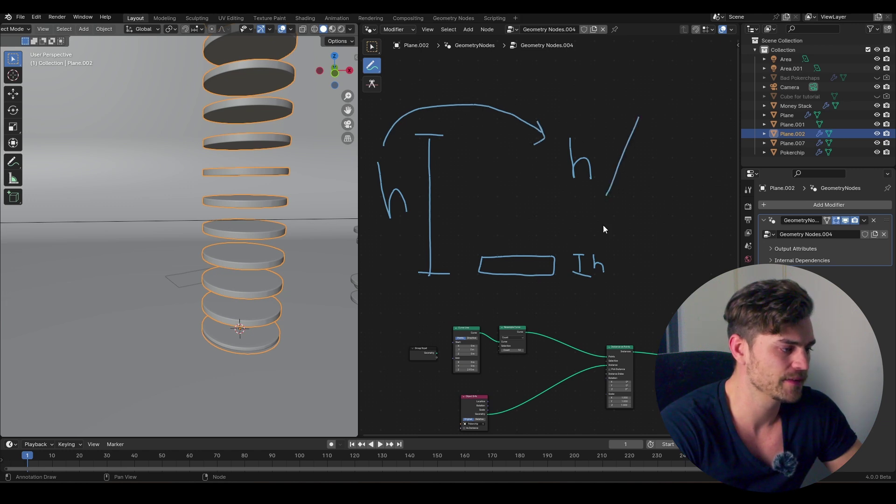
drag(628, 256, 636, 221)
drag(629, 228, 643, 228)
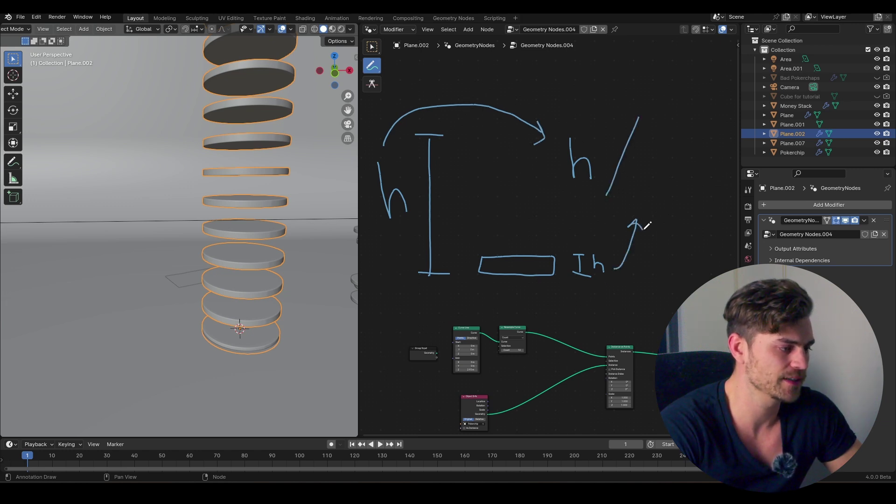
mouse_move(648, 155)
mouse_down()
mouse_move(654, 188)
mouse_move(655, 154)
mouse_move(678, 182)
mouse_up()
middle_drag(678, 177, 631, 200)
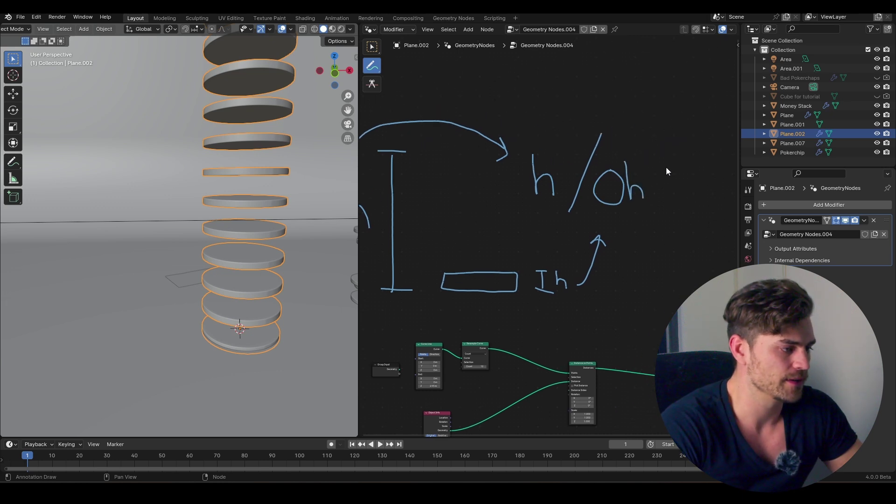
Extend the handwritten formula with "= X = count" and draw an arrow from count to the Resample Curve node.
middle_drag(577, 227, 602, 222)
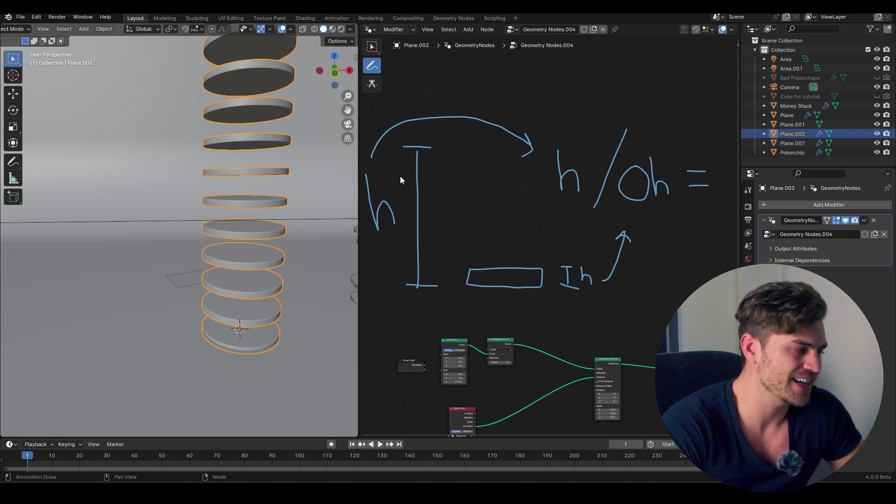
middle_drag(705, 204, 596, 231)
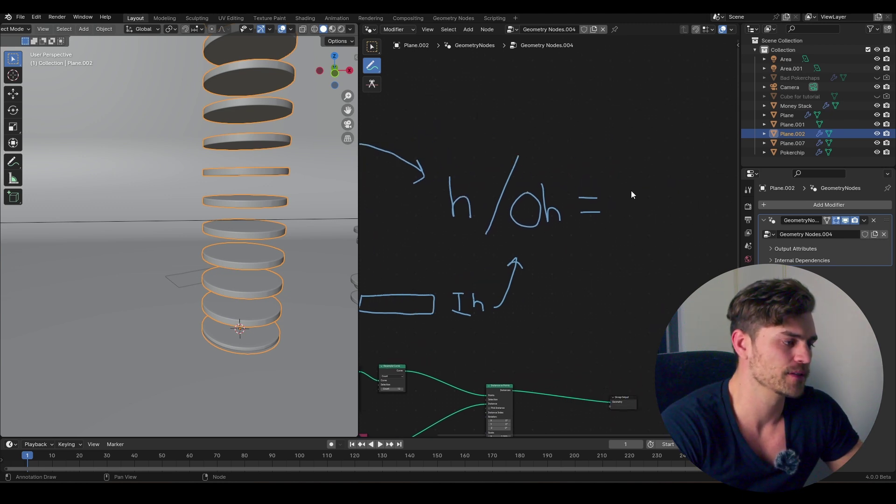
drag(624, 188, 648, 212)
drag(653, 182, 624, 219)
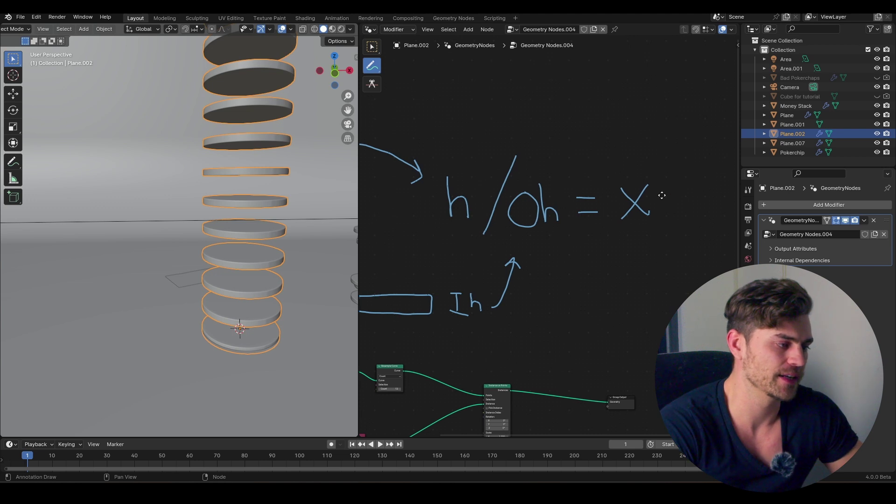
scroll(570, 214, right, 6)
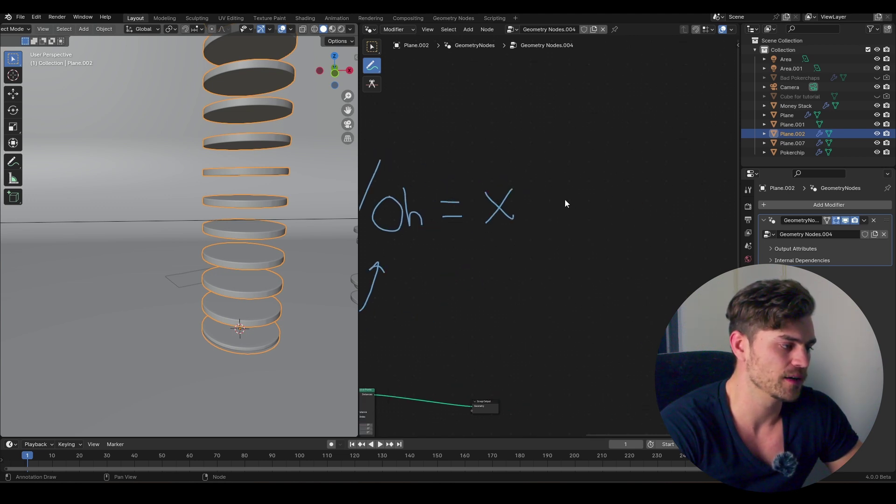
mouse_move(565, 200)
mouse_down()
mouse_move(597, 193)
mouse_move(598, 204)
mouse_up()
mouse_move(628, 189)
mouse_down()
mouse_move(707, 180)
mouse_move(712, 196)
mouse_up()
middle_drag(594, 229, 686, 198)
scroll(685, 198, down, 3)
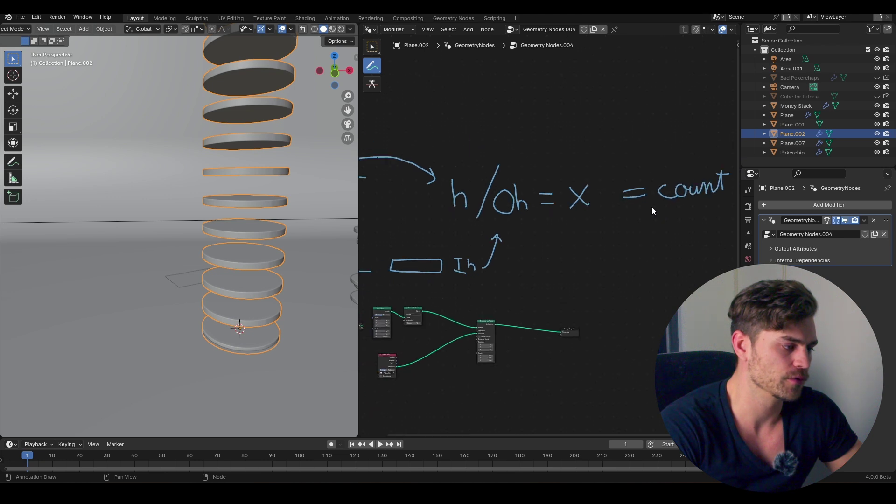
mouse_move(688, 195)
mouse_down()
mouse_move(477, 287)
mouse_move(486, 287)
mouse_up()
Erase all the handwritten annotations above the nodes.
mouse_move(531, 240)
middle_down()
mouse_move(508, 222)
mouse_move(543, 226)
middle_up()
scroll(508, 221, down, 2)
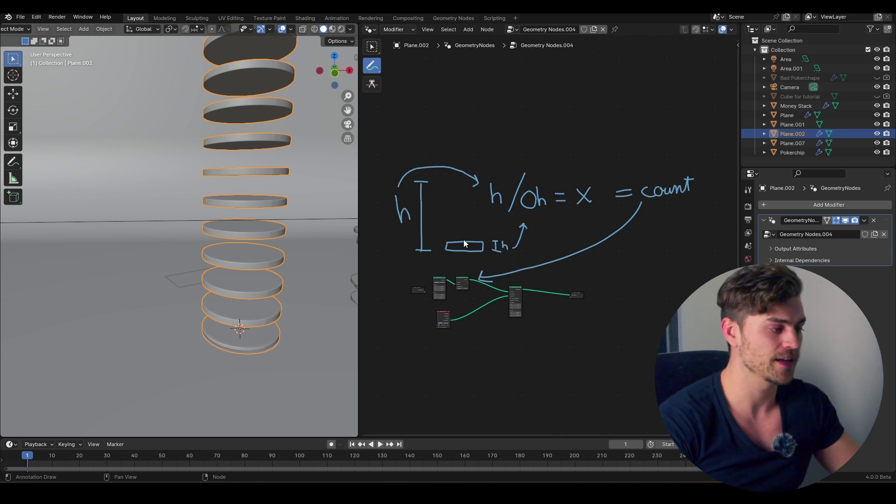
scroll(492, 256, up, 4)
mouse_move(490, 255)
middle_down()
mouse_move(528, 245)
mouse_move(522, 260)
middle_up()
scroll(544, 240, down, 4)
mouse_move(670, 205)
ctrl+mouse_down()
mouse_move(685, 176)
mouse_move(555, 286)
ctrl+mouse_up()
mouse_move(590, 259)
ctrl+mouse_down()
mouse_move(544, 227)
mouse_move(540, 184)
mouse_move(390, 265)
mouse_move(448, 184)
mouse_move(415, 202)
mouse_move(492, 207)
ctrl+mouse_up()
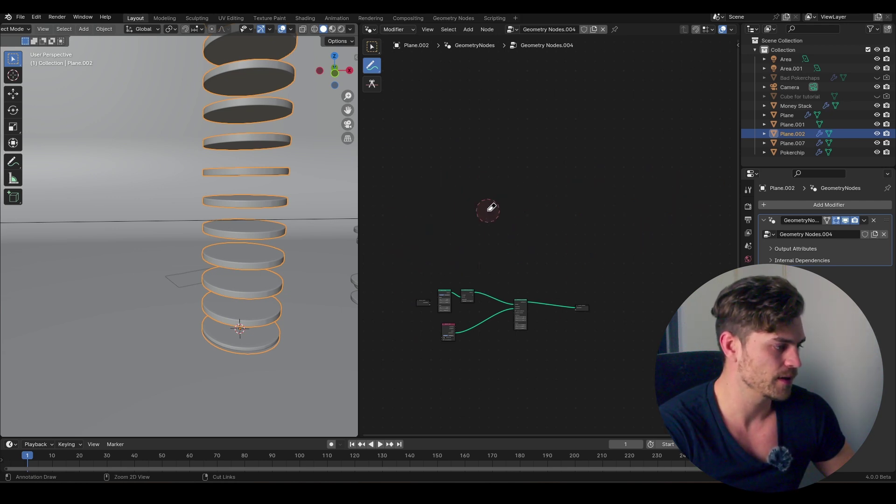
mouse_move(459, 295)
middle_down()
mouse_move(570, 221)
mouse_move(642, 220)
middle_up()
scroll(595, 266, up, 5)
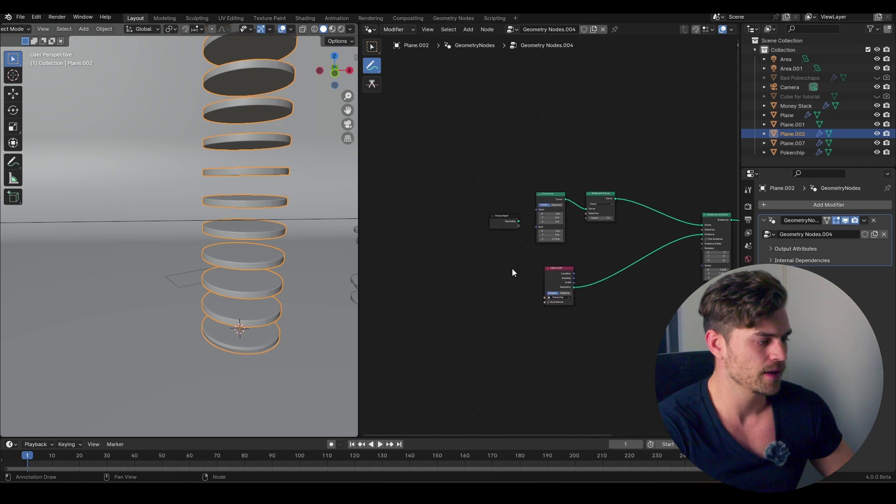
drag(492, 257, 426, 255)
key(ctrl+z)
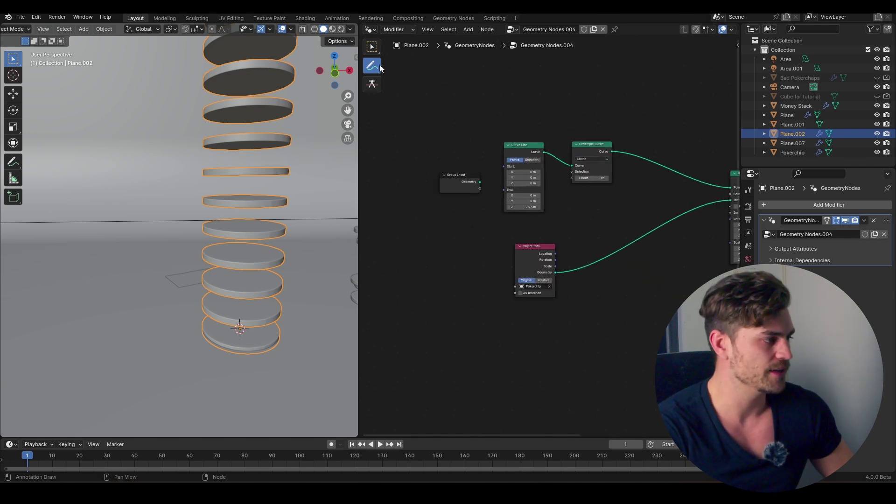
Switch back to the selection tool and move the Object Info node away from the Curve Line, freeing space beside it.
click(373, 48)
drag(534, 253, 424, 252)
middle_drag(462, 258, 506, 263)
drag(475, 268, 445, 273)
click(490, 269)
middle_drag(493, 267, 492, 237)
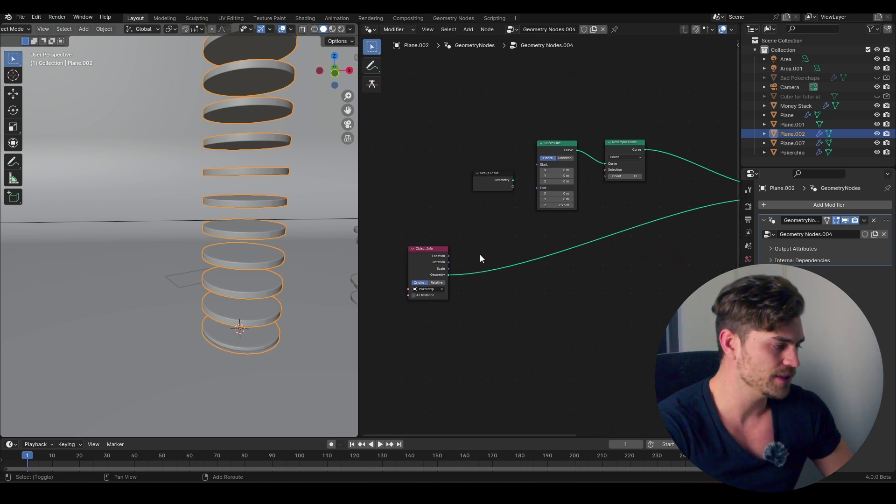
Add an Attribute Statistic node fed by the Object Info geometry, and reconnect that geometry to the Instance input of Instance on Points.
key(shift+a)
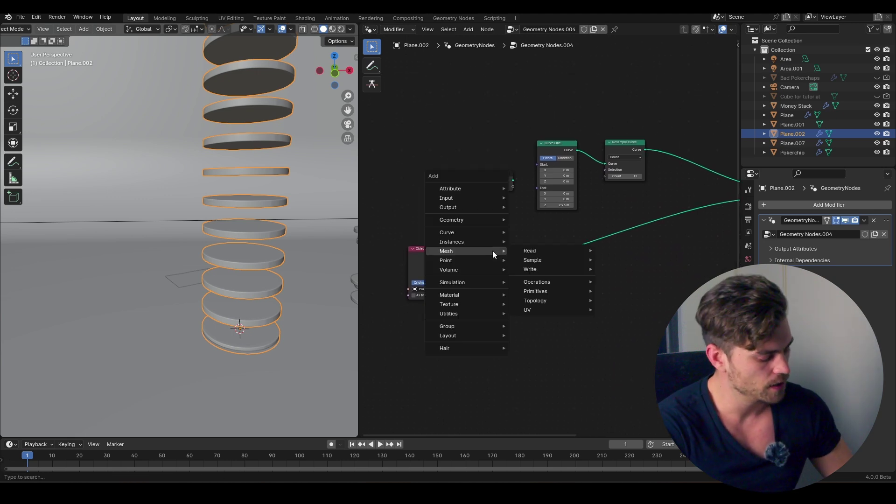
text(attribute)
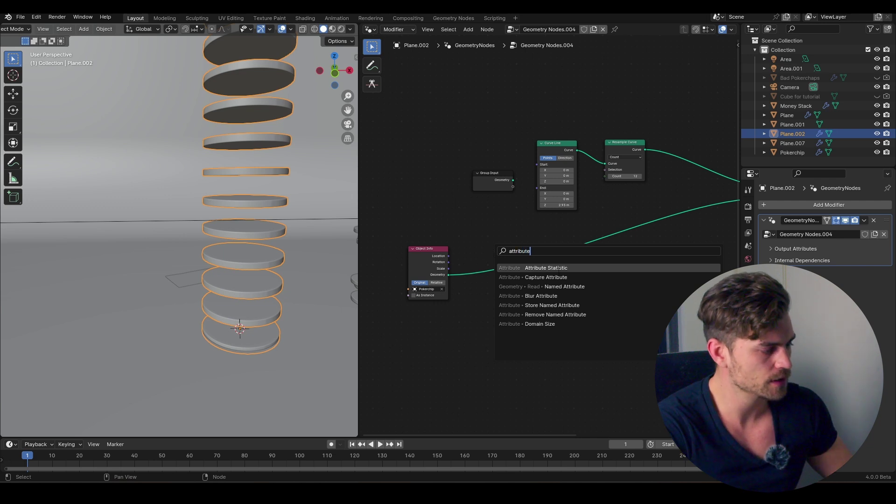
key(Return)
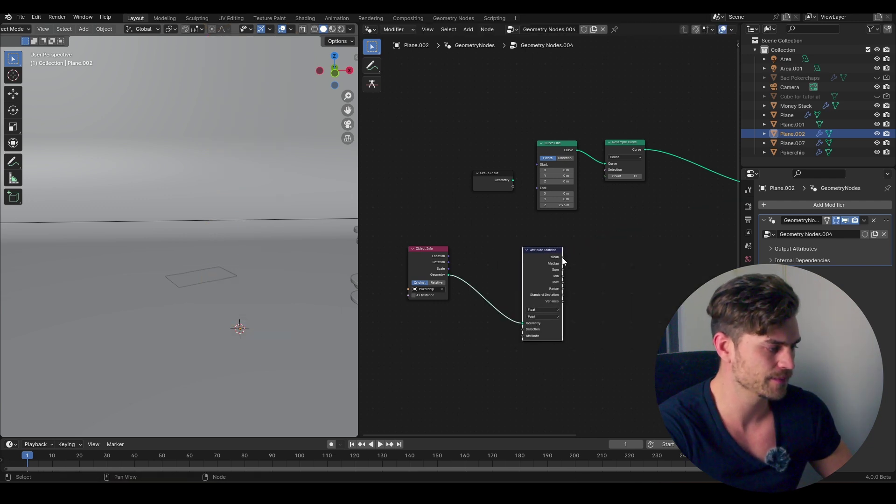
click(562, 257)
scroll(555, 248, down, 2)
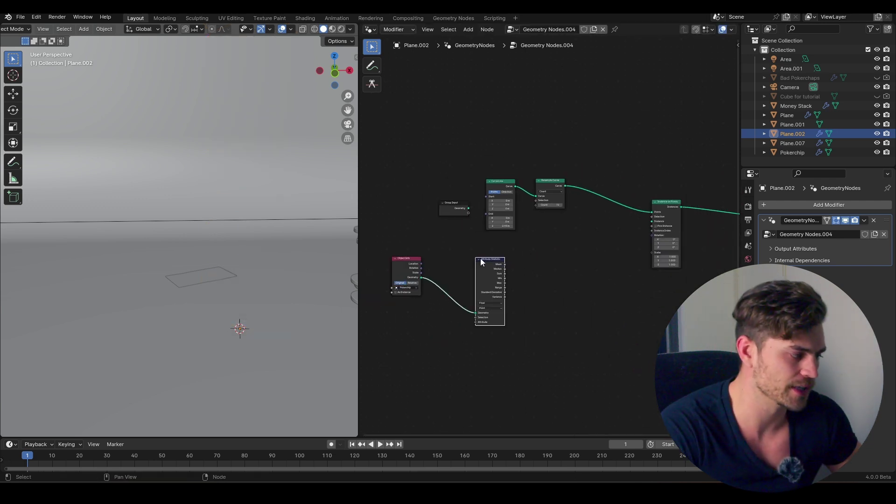
drag(422, 277, 652, 221)
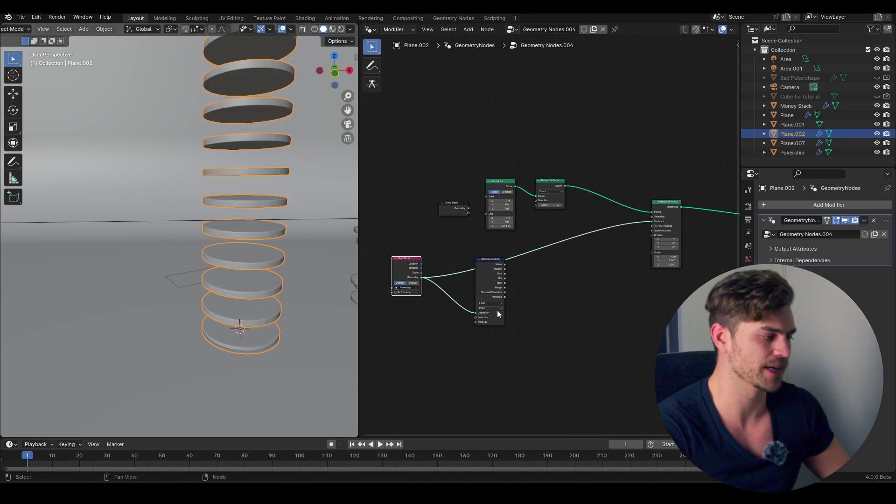
Add a Position node and place it just below the Object Info node.
scroll(497, 310, up, 2)
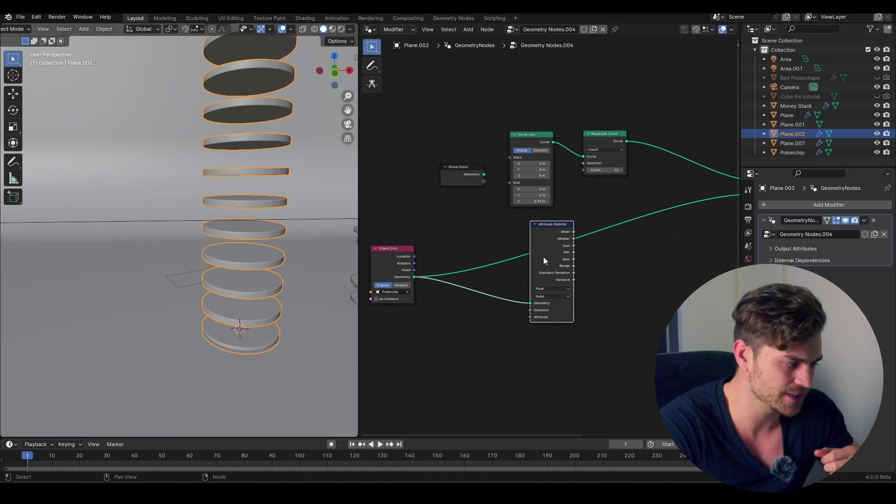
scroll(501, 315, up, 2)
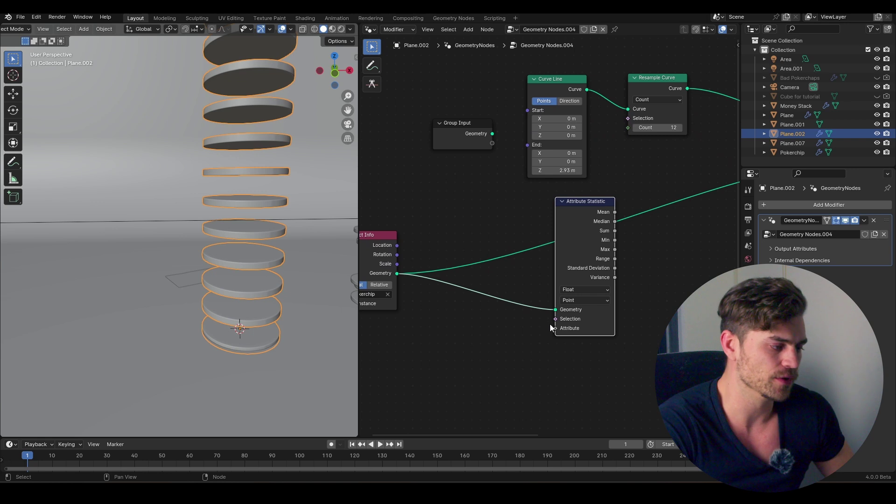
scroll(535, 297, down, 2)
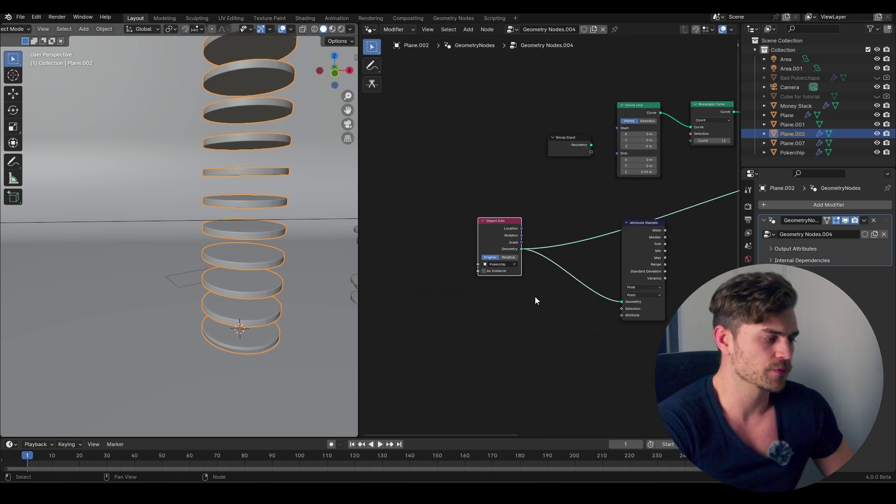
key(shift+a)
text(posi)
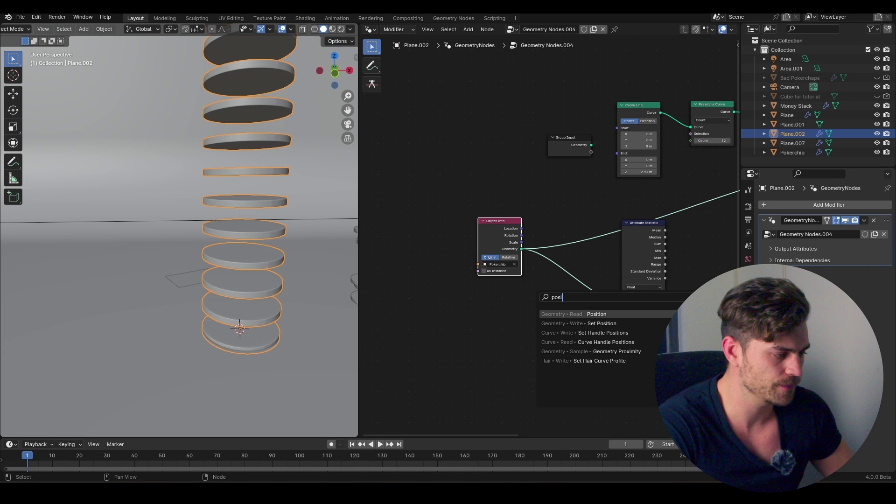
click(591, 314)
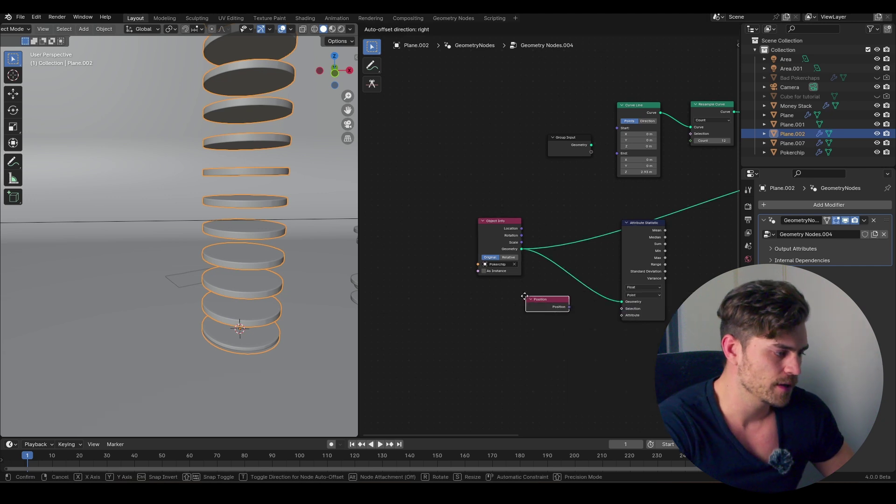
click(489, 320)
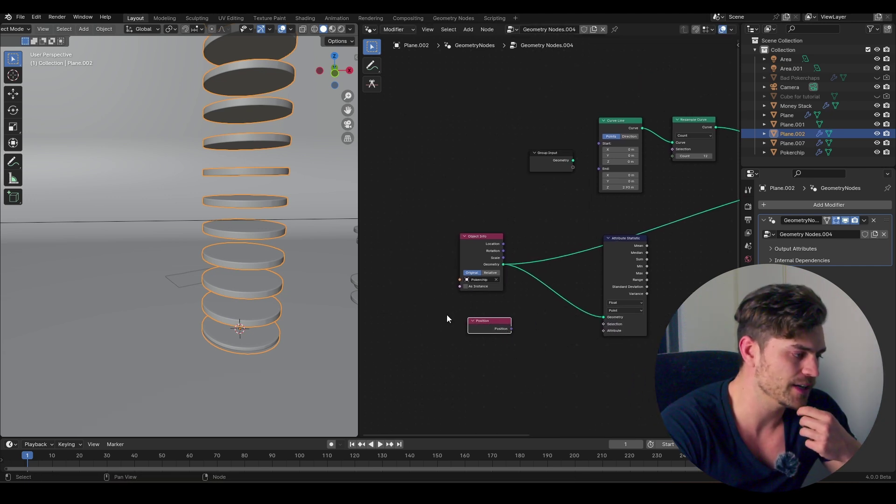
middle_drag(438, 316, 458, 316)
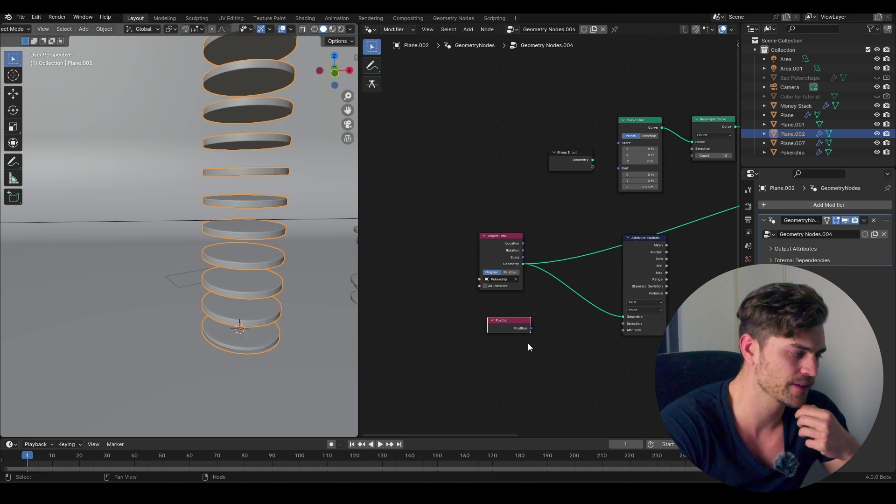
drag(517, 325, 510, 327)
middle_drag(545, 330, 535, 332)
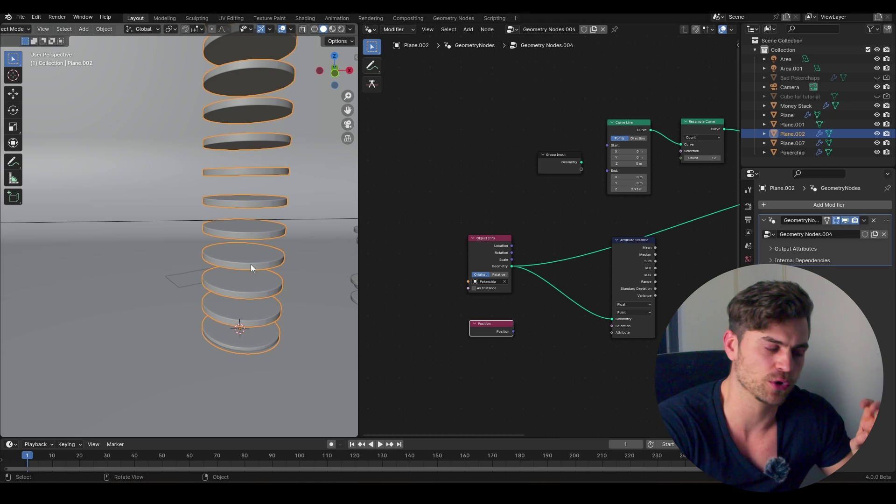
Switch to the Blender manual's Position Node page in the browser and highlight the description of the Position output.
middle_drag(486, 315, 487, 280)
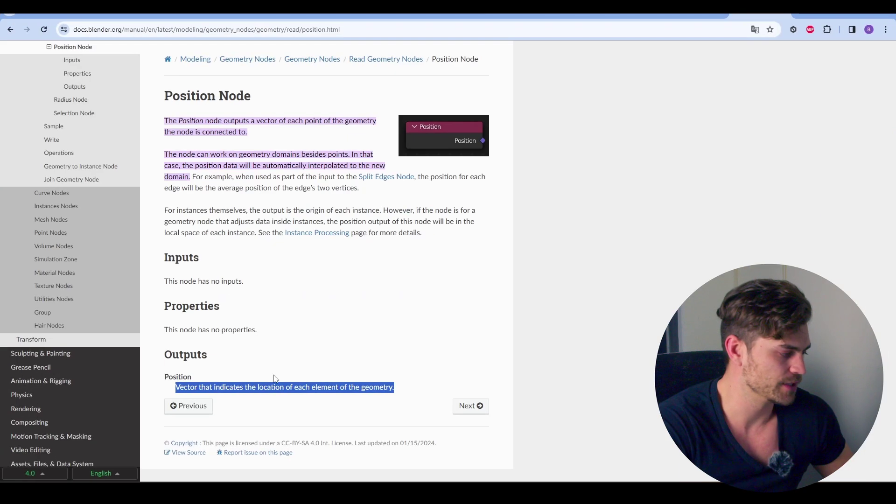
drag(181, 387, 396, 393)
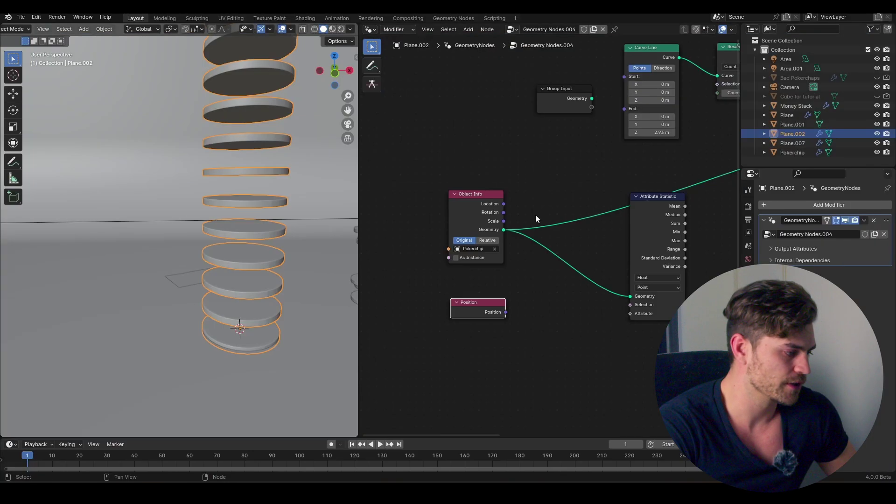
Add a Separate XYZ node, connect the Position output to its Vector input, and space the Position node away from it.
scroll(523, 252, up, 3)
scroll(505, 283, down, 2)
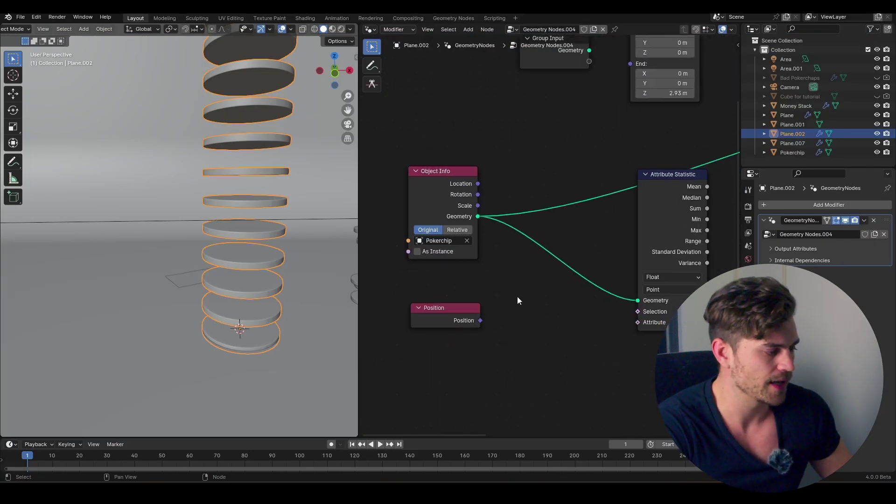
key(shift+a)
text(seper)
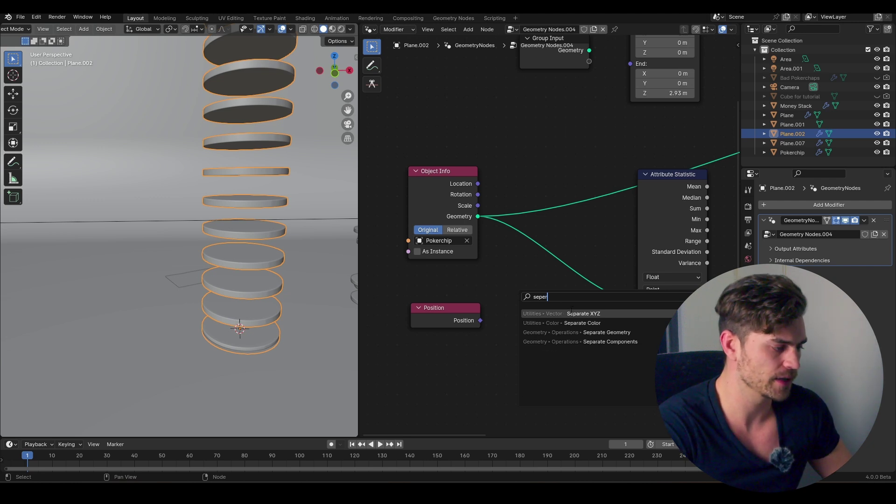
key(Return)
click(486, 323)
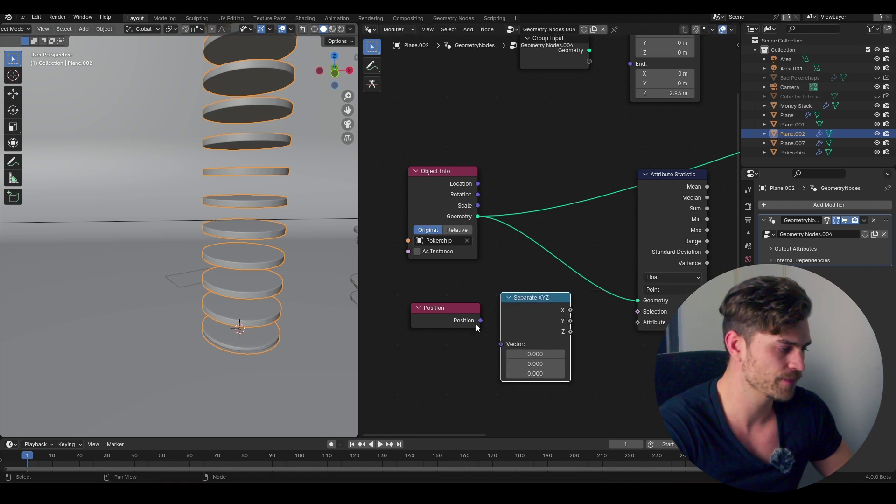
drag(480, 320, 503, 341)
middle_drag(554, 307, 525, 320)
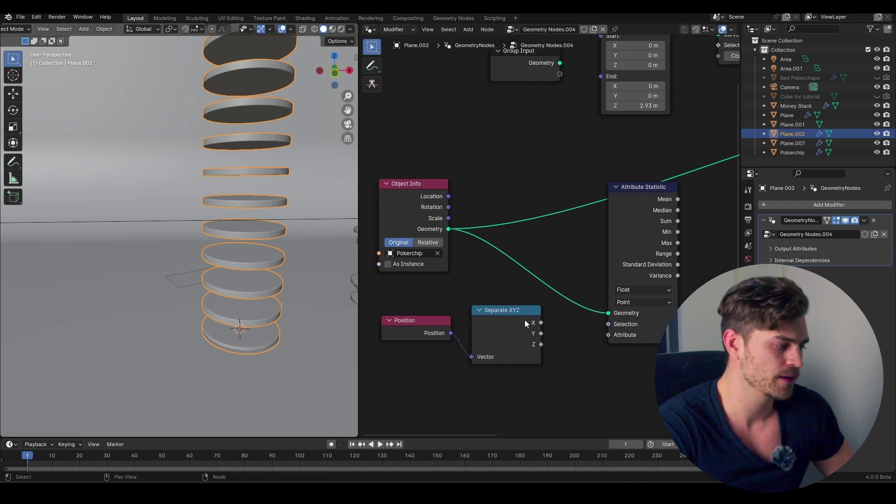
drag(411, 320, 392, 341)
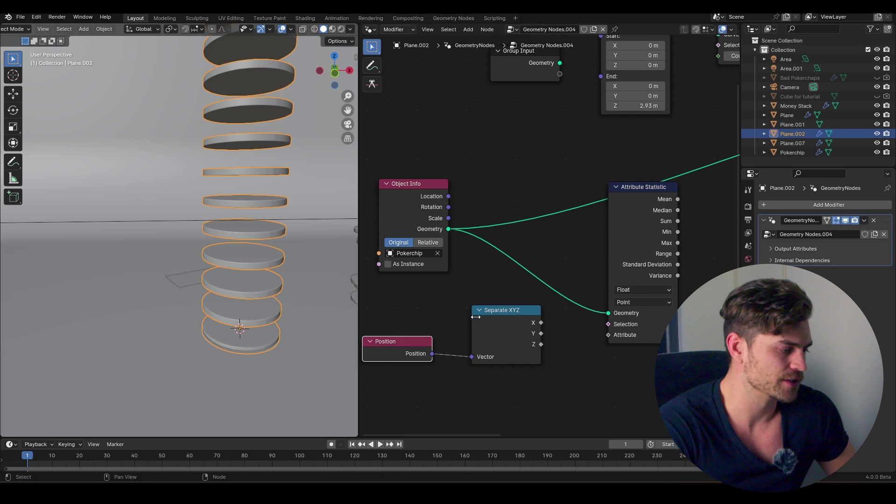
Connect the Z output of Separate XYZ to the Attribute input of Attribute Statistic, and shift the Attribute Statistic node slightly down.
middle_drag(488, 323, 473, 343)
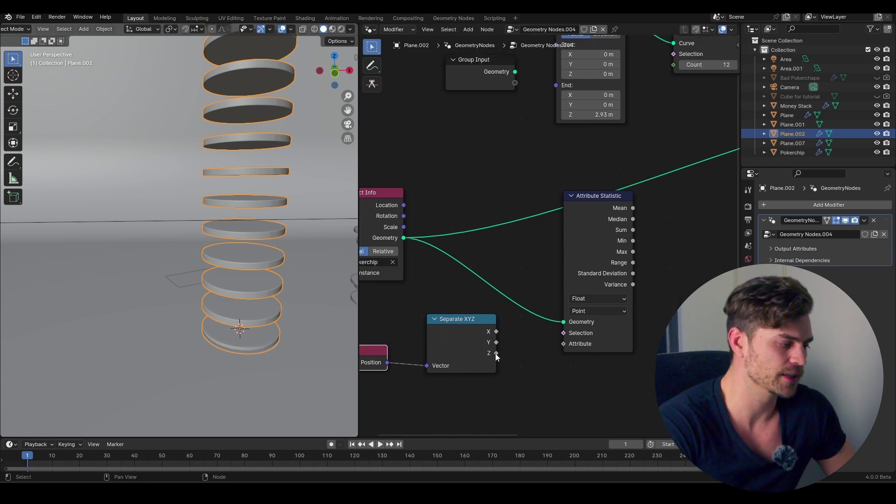
drag(496, 353, 563, 345)
mouse_move(551, 247)
middle_down()
mouse_move(478, 275)
mouse_move(489, 259)
middle_up()
scroll(500, 250, down, 5)
drag(512, 249, 515, 265)
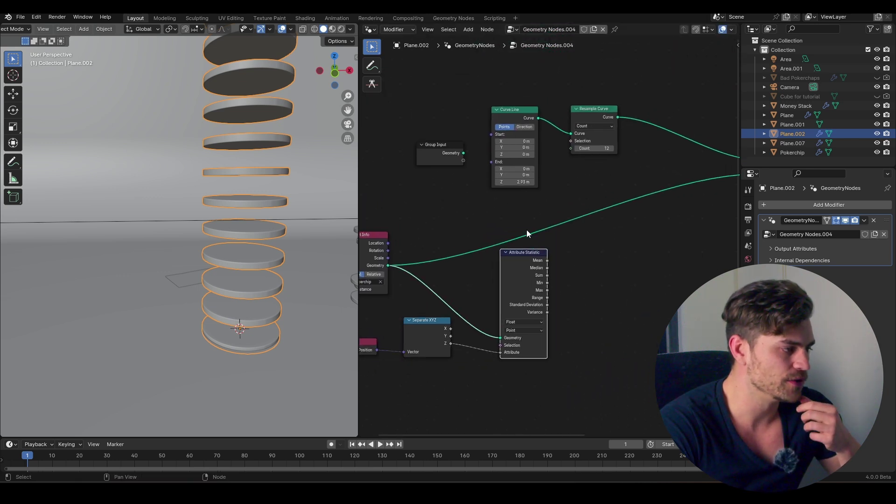
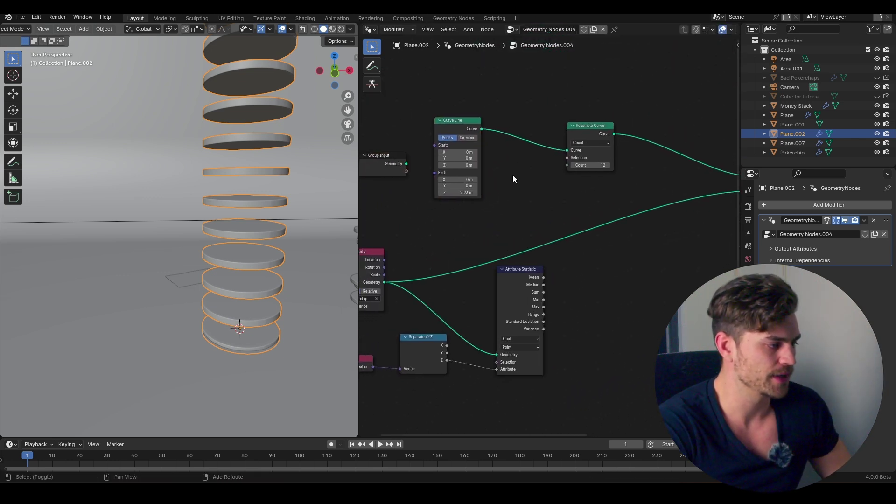
Add a Curve Length node between Curve Line and Resample Curve, below their link, and feed it the Curve Line's curve.
text(ve length)
click(559, 191)
click(508, 185)
scroll(483, 150, up, 3)
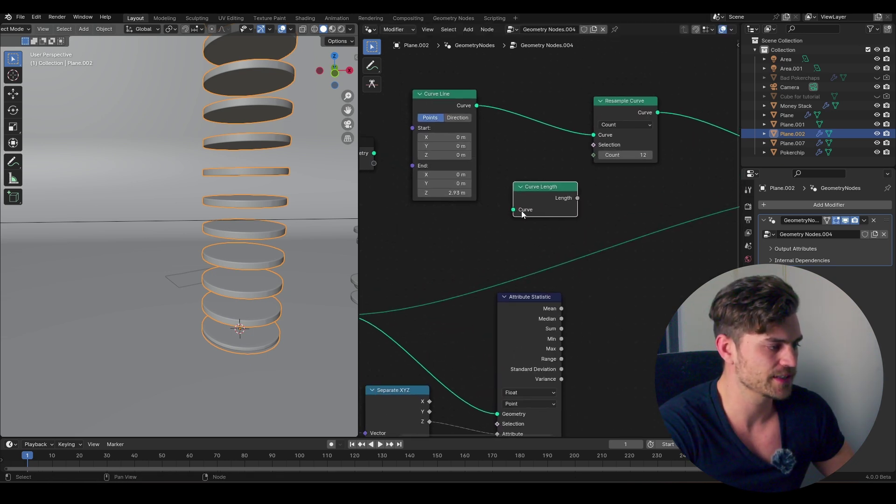
middle_drag(505, 173, 520, 171)
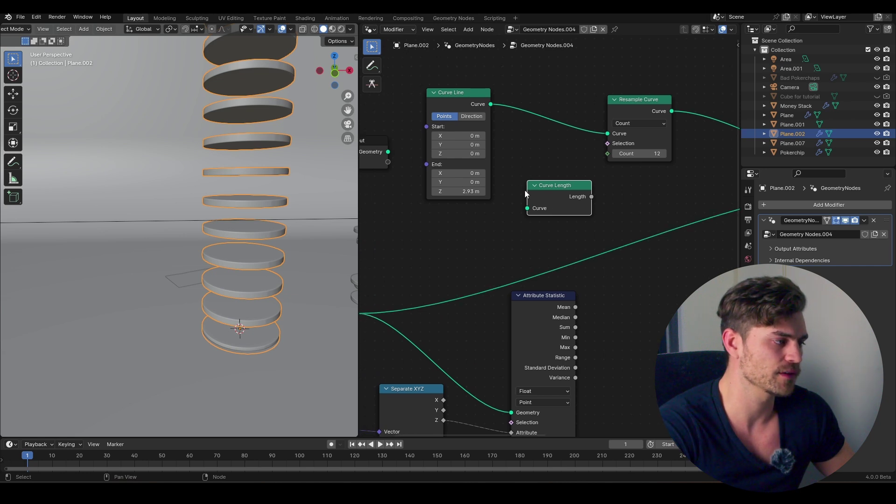
drag(491, 104, 528, 208)
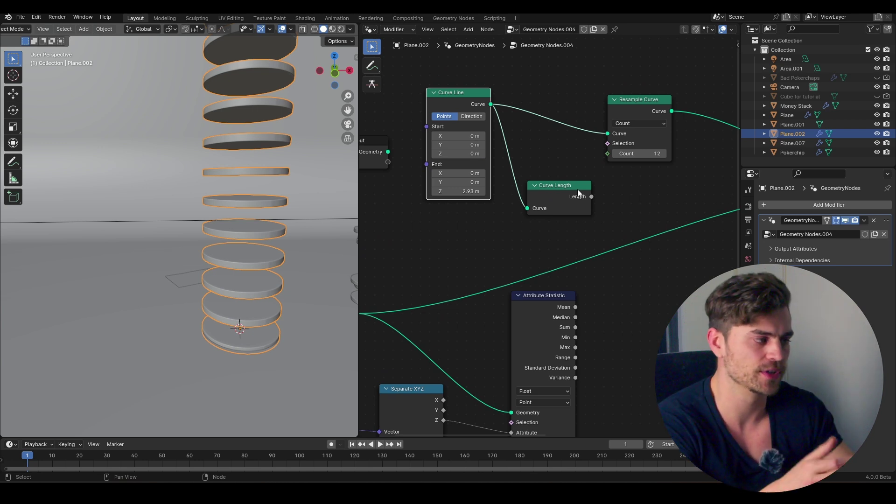
drag(540, 214, 540, 228)
Add a Math node beside the Curve Length node and set its operation to Divide.
middle_drag(569, 202, 516, 228)
key(shift+a)
text(m)
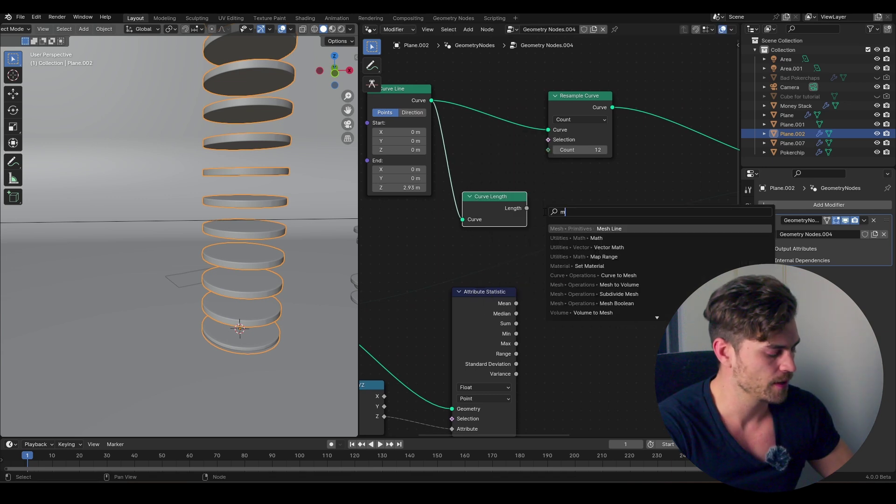
text(ath)
key(Return)
click(573, 215)
click(598, 244)
key(d)
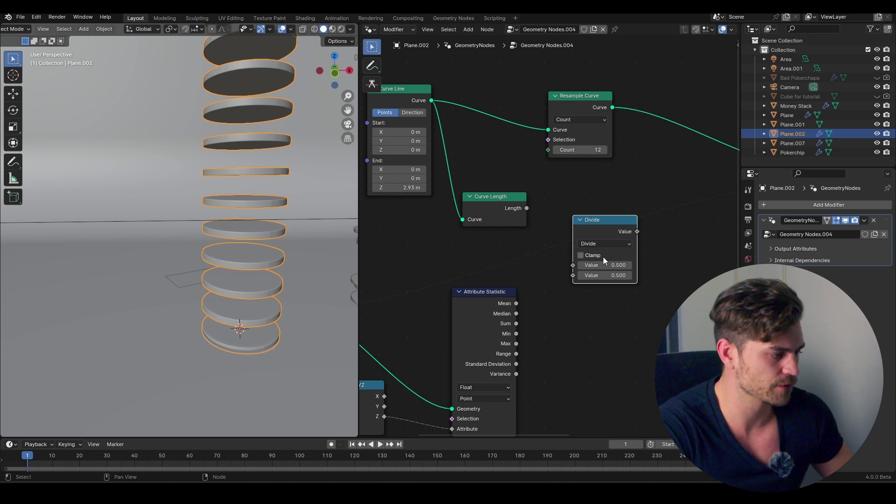
Connect the curve's Length to the first Value of the Divide node and the Attribute Statistic Range to the second.
drag(528, 208, 539, 231)
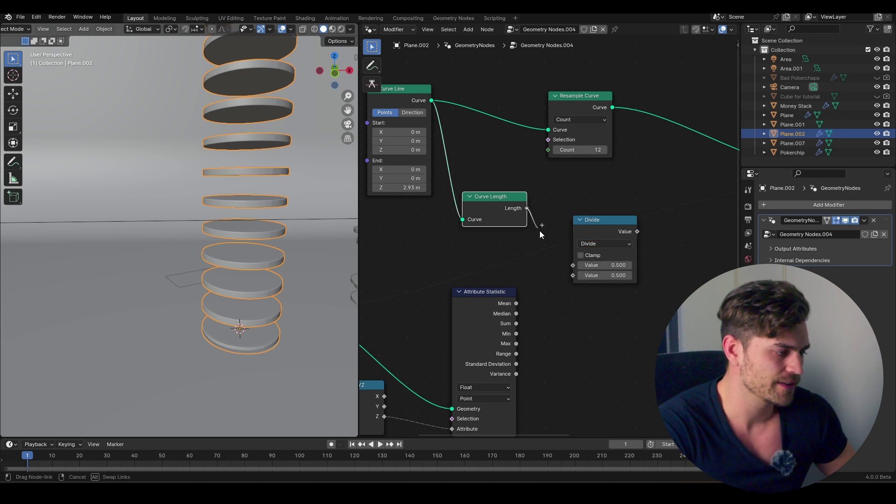
drag(573, 262, 573, 265)
middle_drag(548, 281, 533, 262)
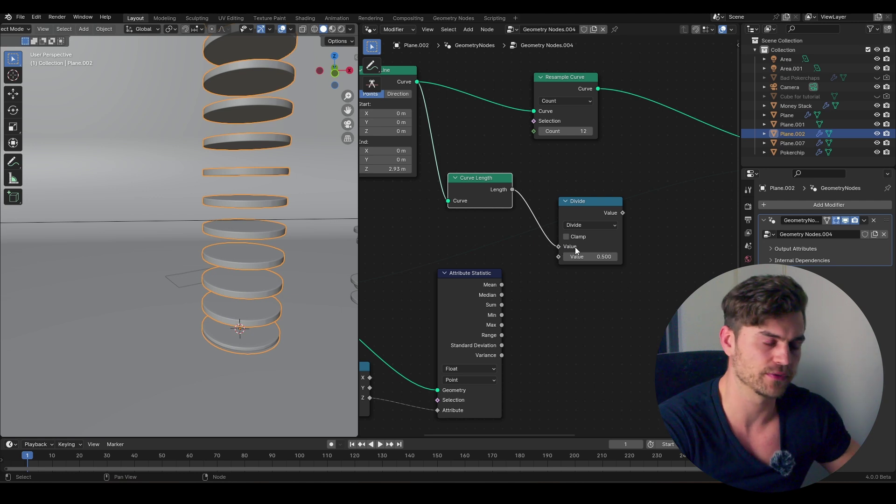
drag(502, 335, 558, 257)
middle_drag(580, 277, 586, 294)
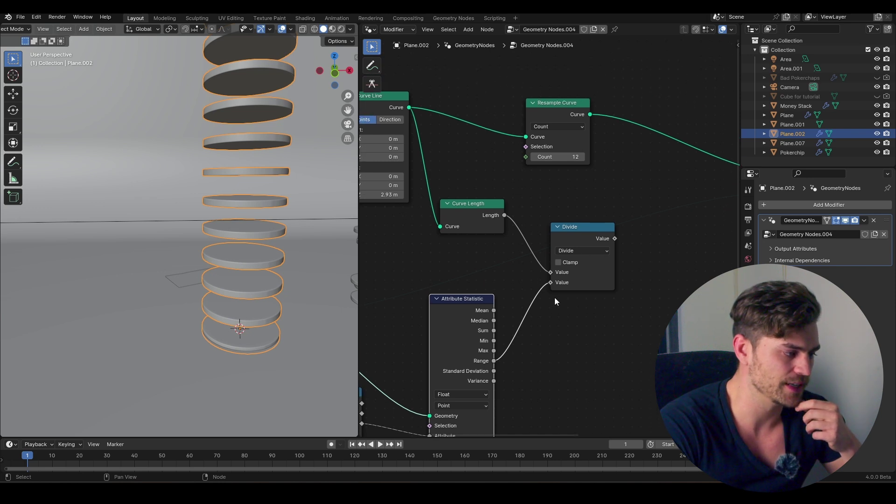
Move the Resample Curve node farther from the Curve Line and drive its Count with the Divide node's result.
middle_drag(570, 204, 563, 235)
drag(556, 135, 631, 122)
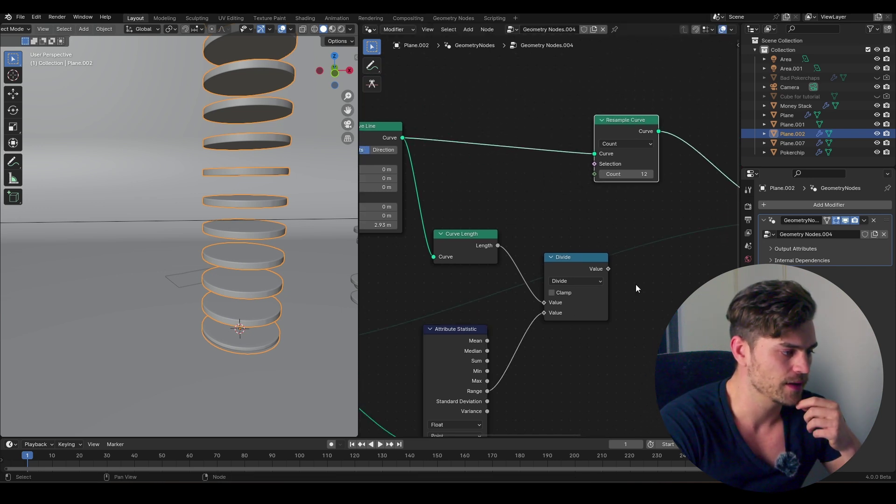
drag(609, 269, 627, 261)
drag(592, 174, 590, 175)
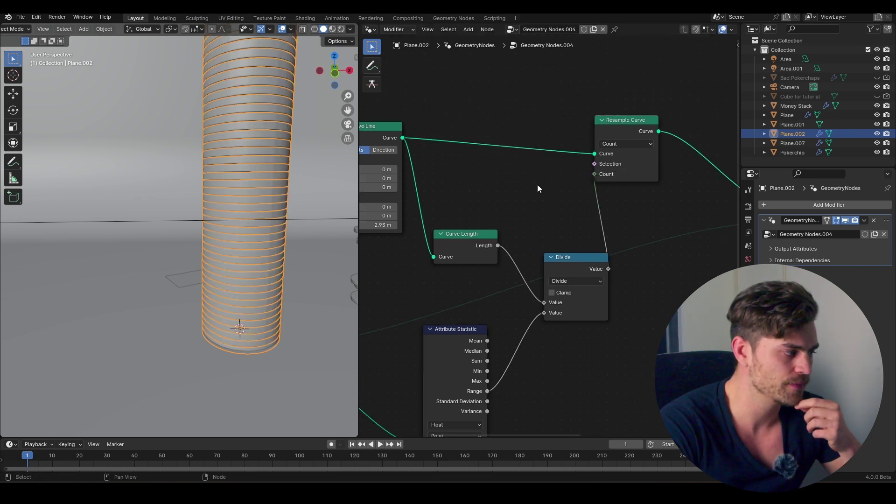
Set the Curve Line's End Z to 1.79 m to test the automatic chip count on a shorter stack.
middle_drag(217, 149, 210, 172)
middle_drag(393, 232, 497, 226)
mouse_move(486, 219)
mouse_down()
mouse_move(509, 219)
mouse_move(469, 219)
mouse_up()
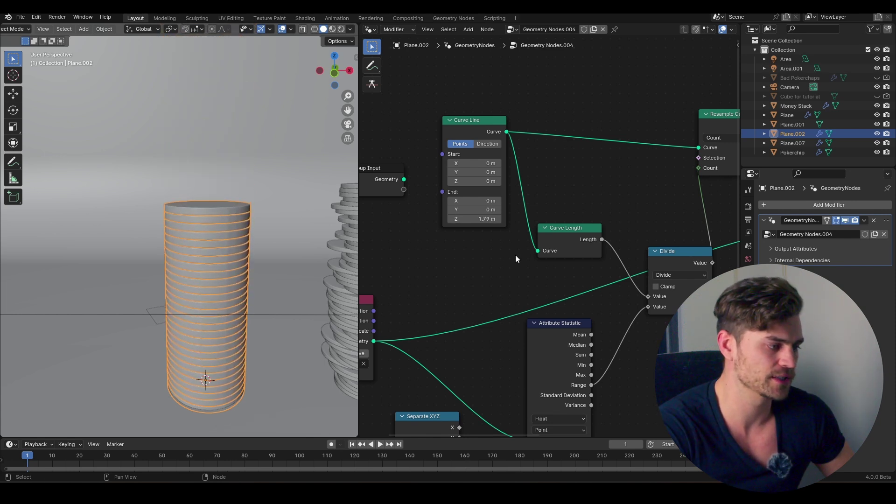
scroll(566, 246, down, 2)
middle_drag(566, 246, 531, 243)
scroll(546, 239, down, 3)
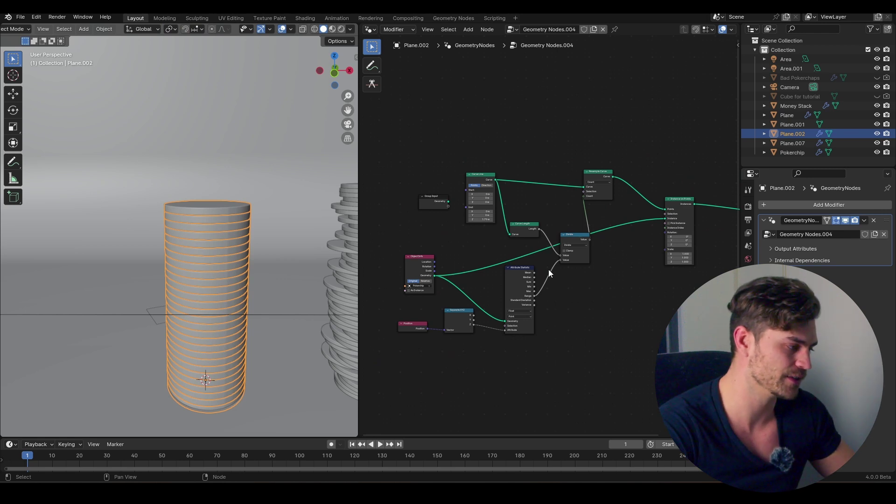
Add a Set Position node on the link between the Instance on Points node and the Group Output.
middle_drag(615, 238, 469, 241)
drag(676, 213, 699, 212)
middle_drag(648, 217, 609, 216)
key(shift+a)
text(set  pos)
key(Return)
click(553, 211)
drag(553, 205, 557, 213)
drag(656, 214, 687, 215)
drag(564, 214, 564, 217)
scroll(557, 266, up, 3)
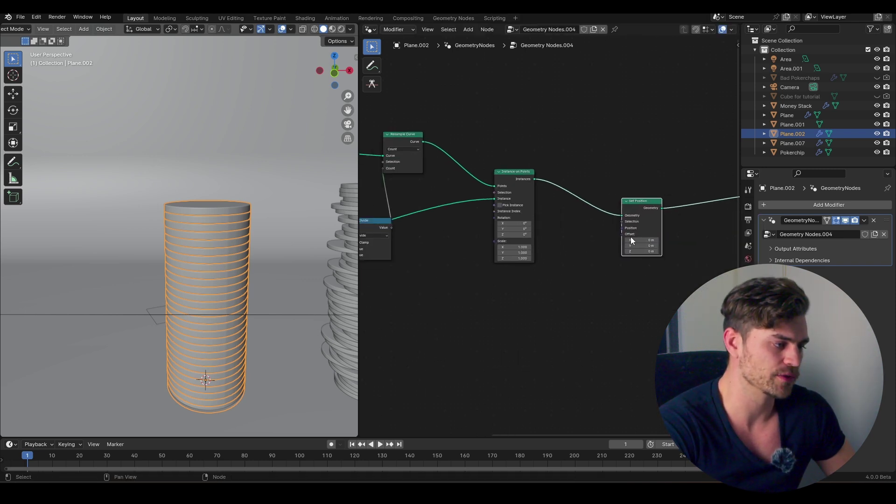
Add a Random Value node and place it below and ahead of the Instance on Points node.
middle_drag(614, 228, 634, 188)
key(shift+a)
text(ran)
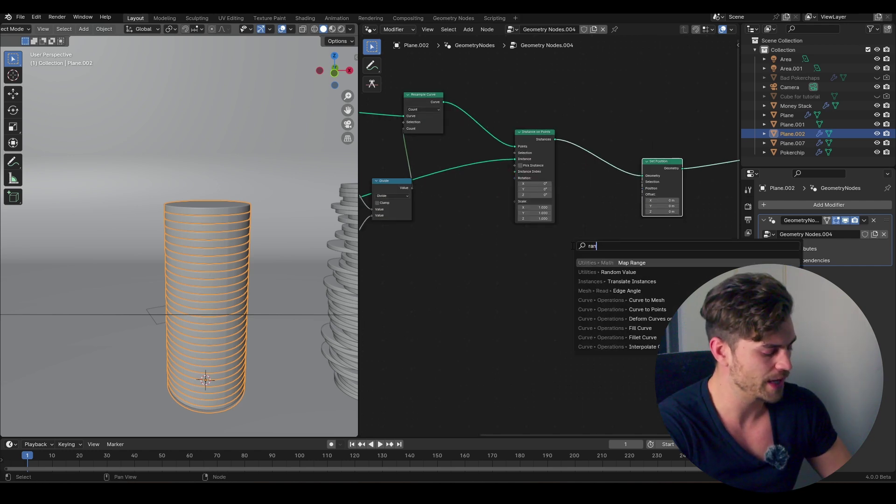
text(dom)
key(Return)
click(544, 246)
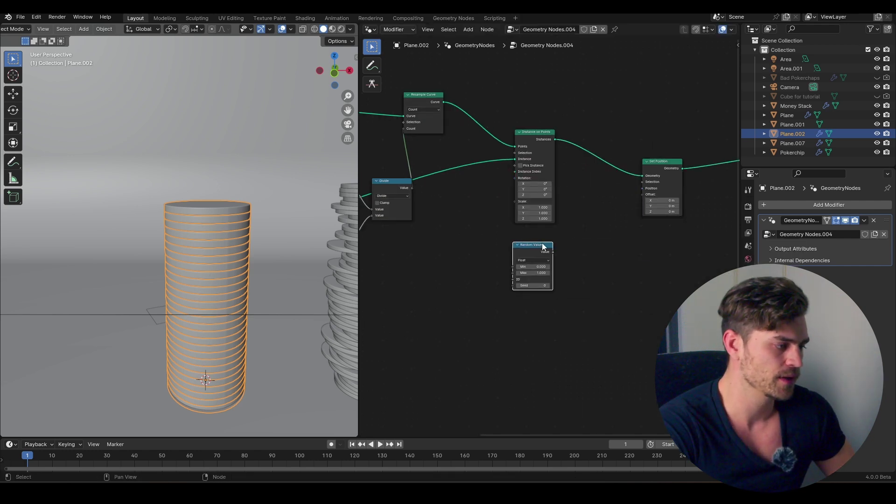
scroll(545, 245, up, 5)
middle_drag(545, 245, 531, 251)
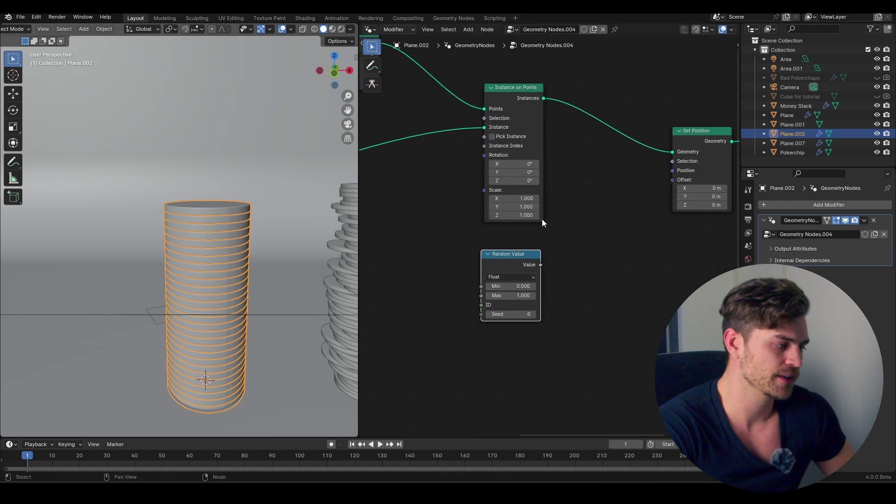
drag(522, 259, 437, 273)
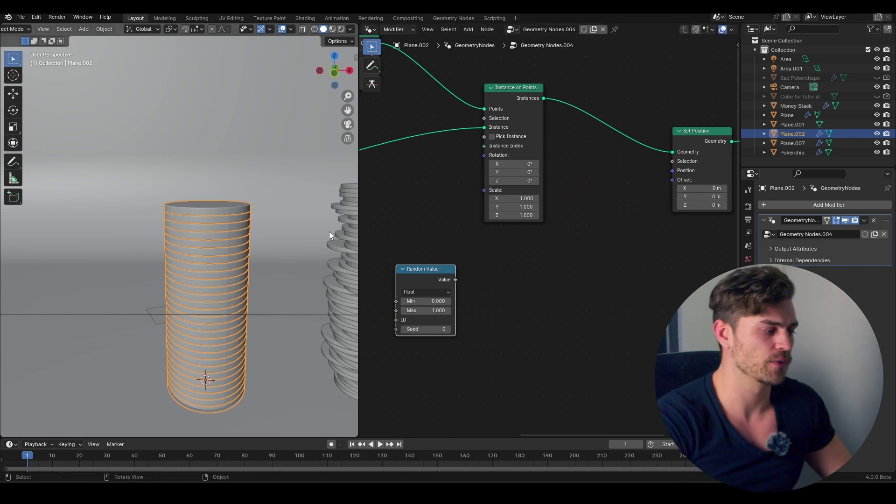
Add a Combine XYZ node, feed the Random Value into its X and Y, and connect its Vector to Set Position's Offset.
click(504, 279)
middle_drag(503, 279, 553, 250)
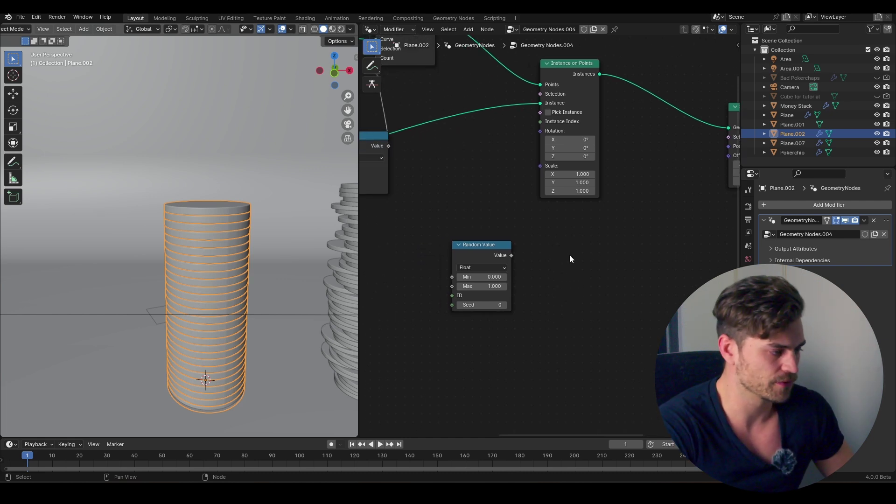
key(shift+a)
mouse_move(569, 255)
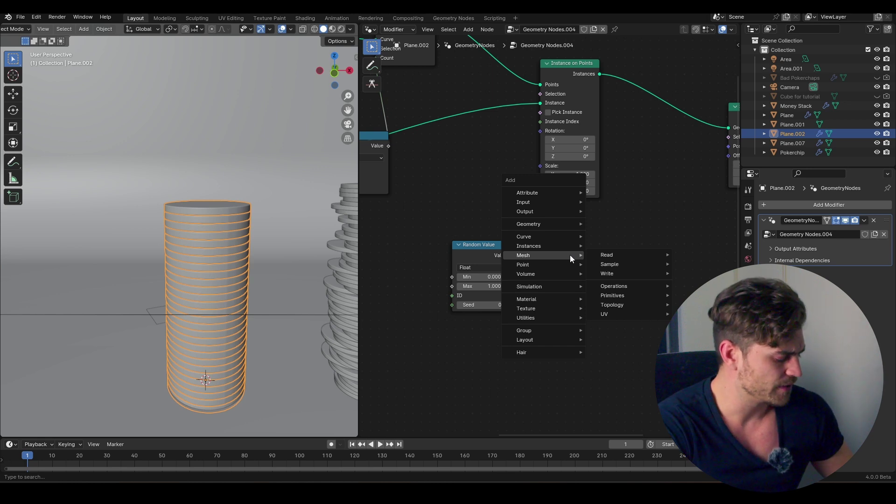
text(combin)
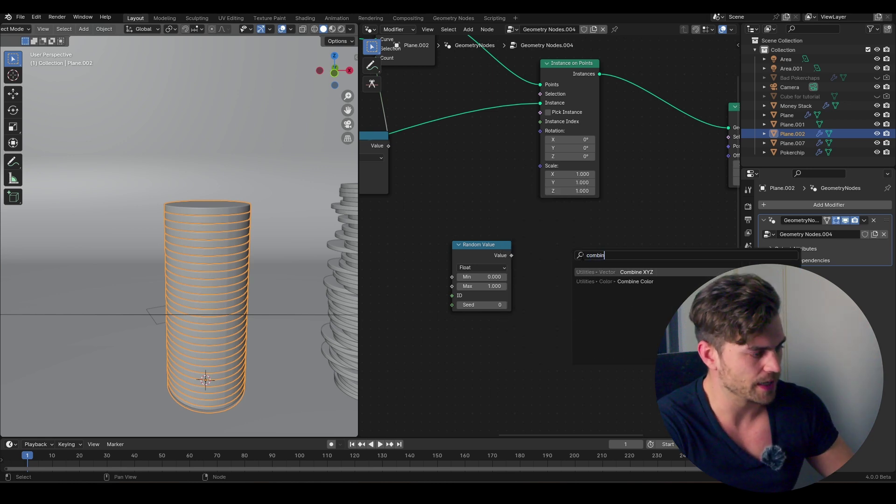
key(Return)
drag(512, 255, 545, 284)
middle_drag(594, 263, 516, 289)
drag(526, 290, 652, 182)
middle_drag(492, 291, 494, 291)
scroll(509, 294, up, 3)
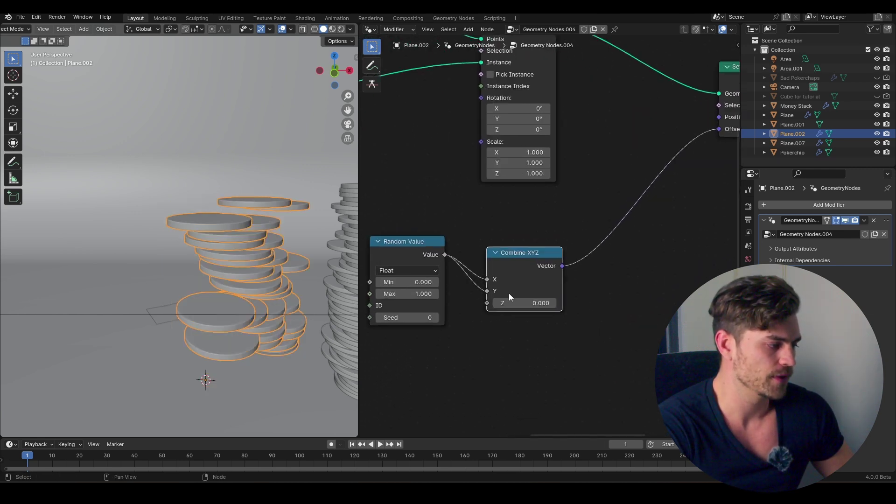
Disconnect the Random Value from Combine XYZ's Y and view the chip stack offset along X alone.
middle_drag(220, 234, 402, 335)
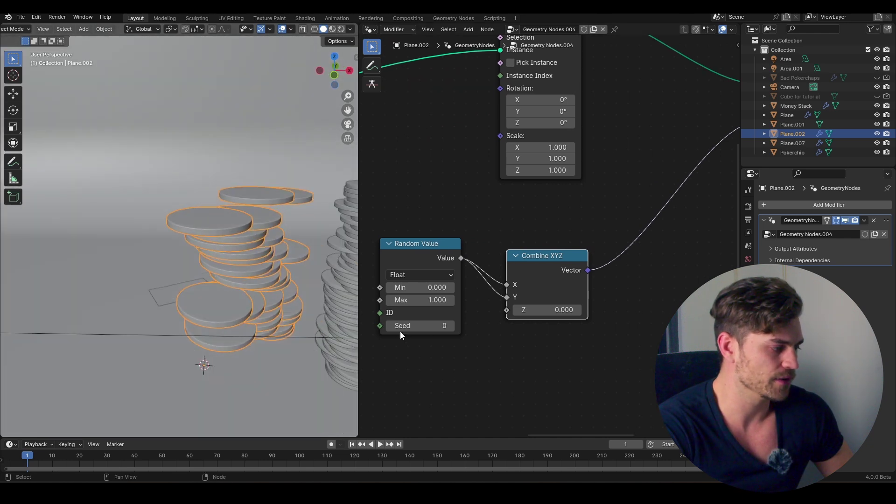
drag(507, 298, 488, 298)
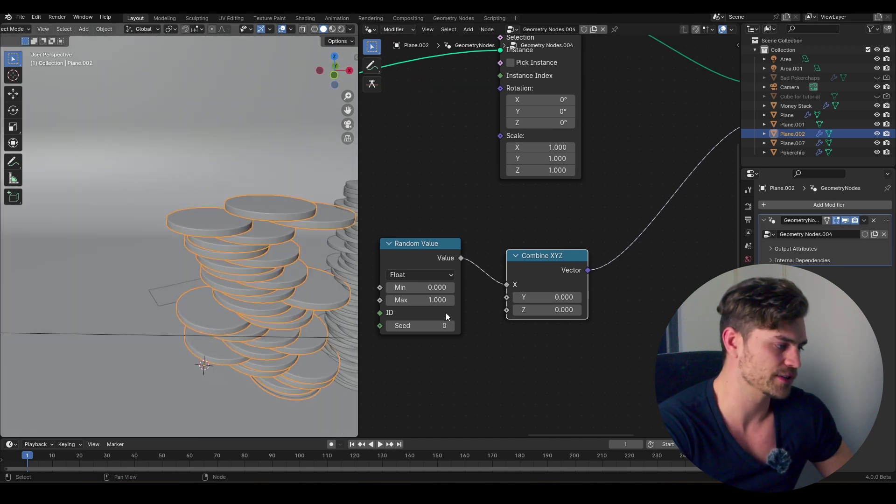
middle_drag(301, 254, 299, 300)
scroll(289, 276, down, 12)
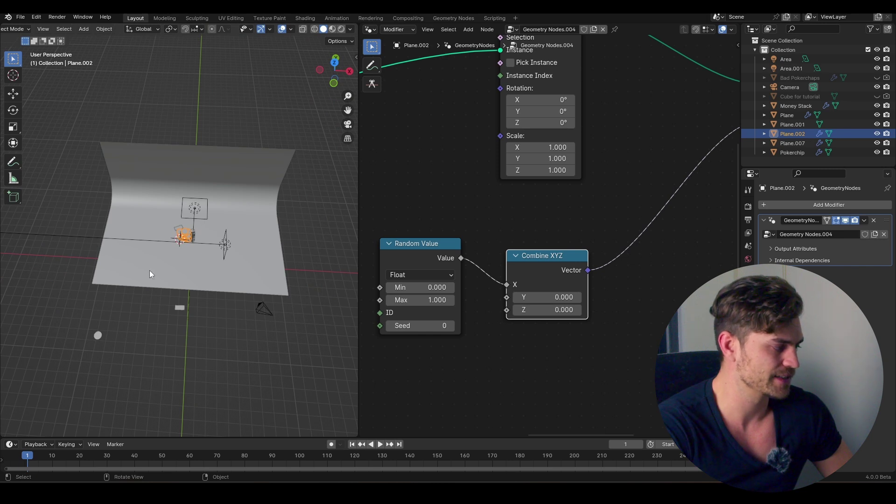
scroll(225, 268, up, 9)
middle_drag(226, 268, 261, 264)
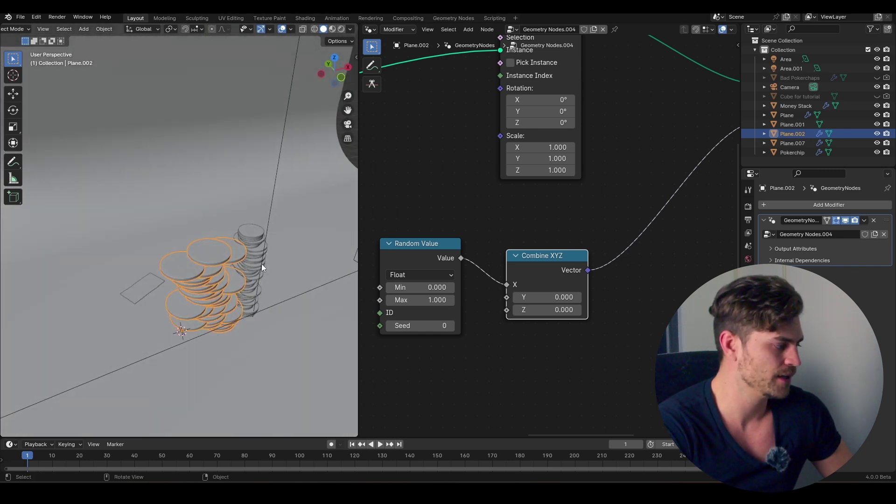
Reselect the poker chip stack and examine the direction of its random offset up close.
click(152, 282)
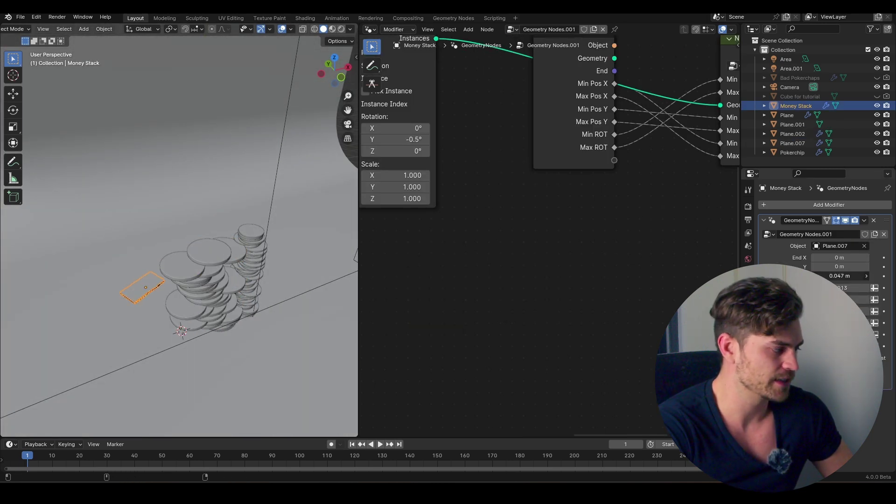
click(226, 283)
middle_drag(226, 284, 216, 268)
scroll(196, 285, up, 3)
middle_drag(437, 310, 447, 306)
middle_drag(295, 282, 168, 286)
scroll(254, 273, up, 4)
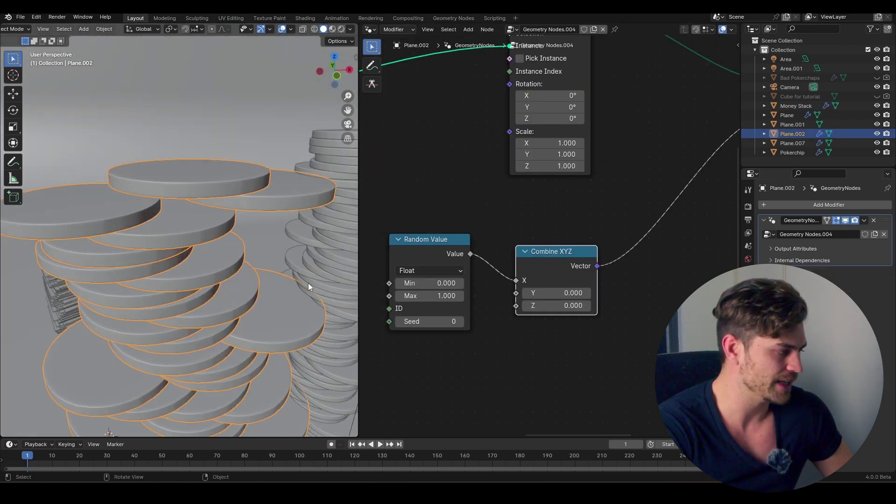
scroll(309, 283, down, 3)
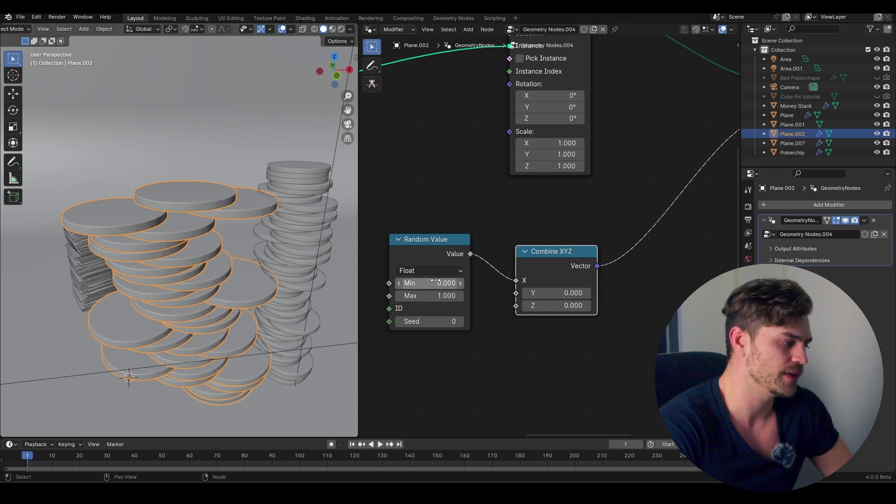
Set the Random Value's Min to 0.030 and Max to 0.240, and reconnect it to Combine XYZ's Y.
mouse_move(444, 296)
mouse_down()
mouse_move(411, 296)
mouse_move(446, 283)
mouse_move(437, 284)
mouse_up()
drag(470, 254, 516, 293)
middle_drag(260, 233, 264, 295)
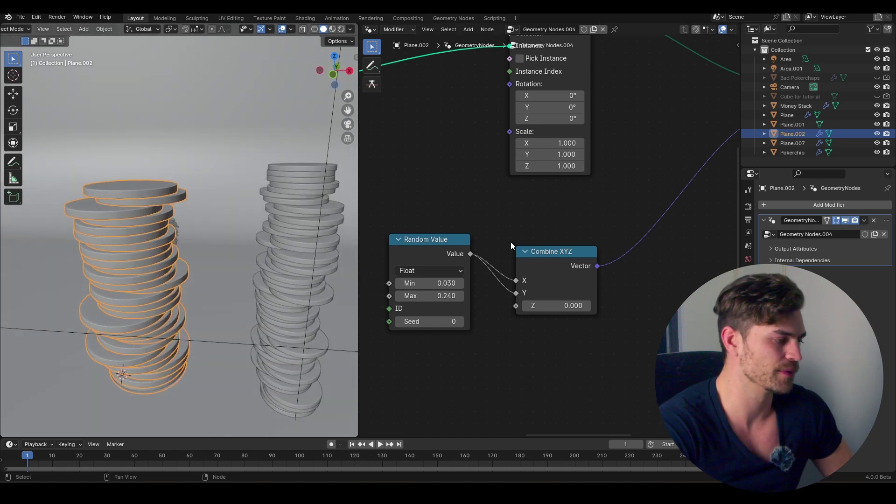
Switch the 3D viewport to rendered shading and compare the randomised poker chip stack with the finished one.
scroll(511, 241, down, 5)
click(579, 234)
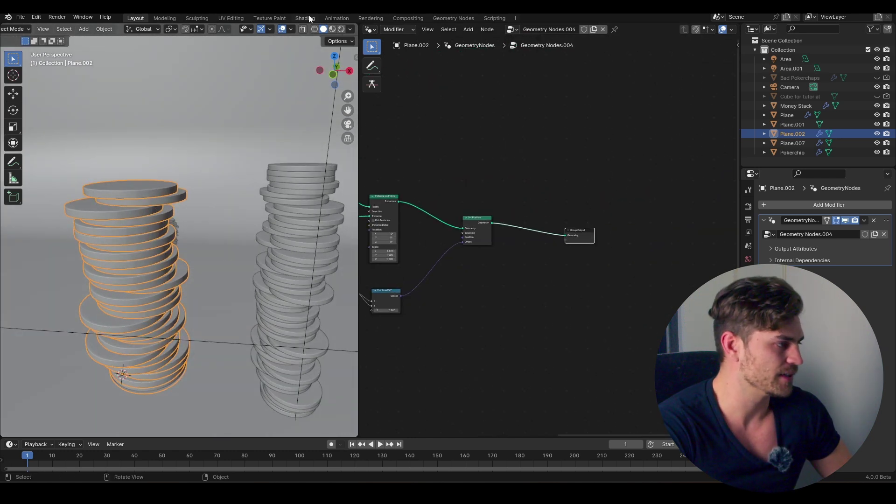
click(342, 29)
shift+middle_drag(155, 211, 179, 187)
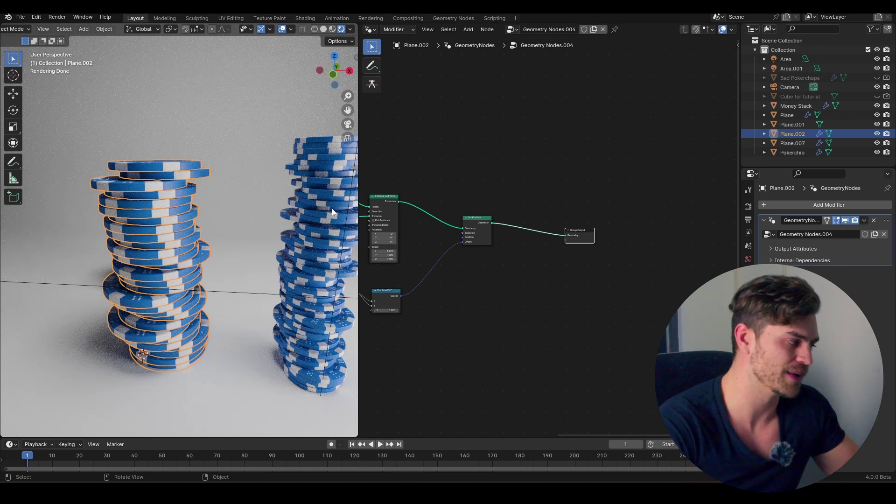
Make room before the Group Output and insert a Rotate Instances node between it and the Set Position node.
middle_drag(495, 269, 523, 280)
drag(607, 245, 613, 237)
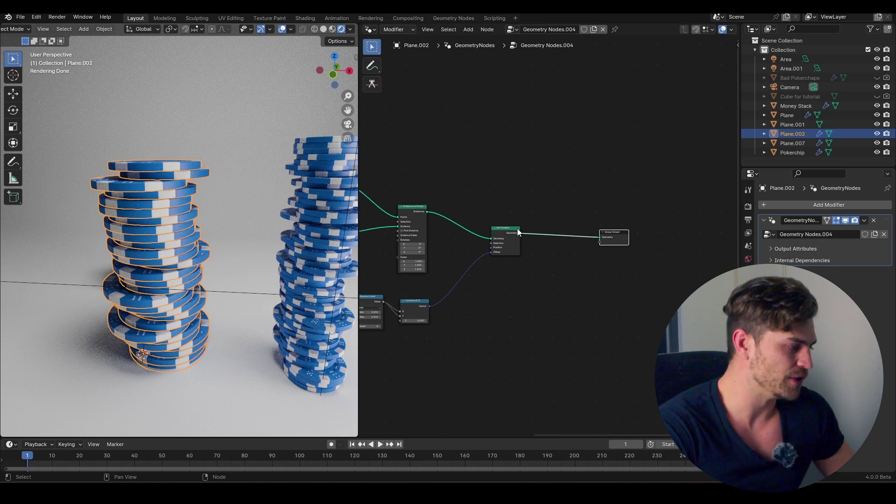
key(shift+a)
text(rot)
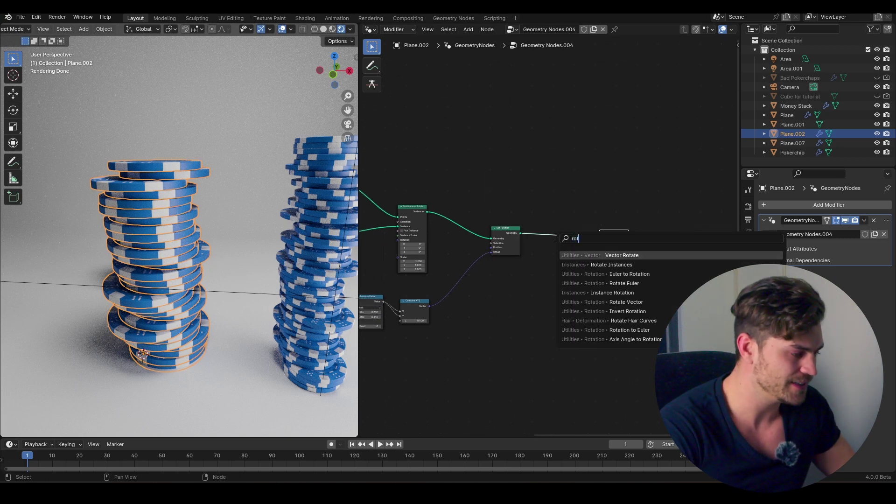
text(ate in)
key(Return)
click(557, 234)
scroll(531, 313, up, 5)
middle_drag(530, 313, 578, 307)
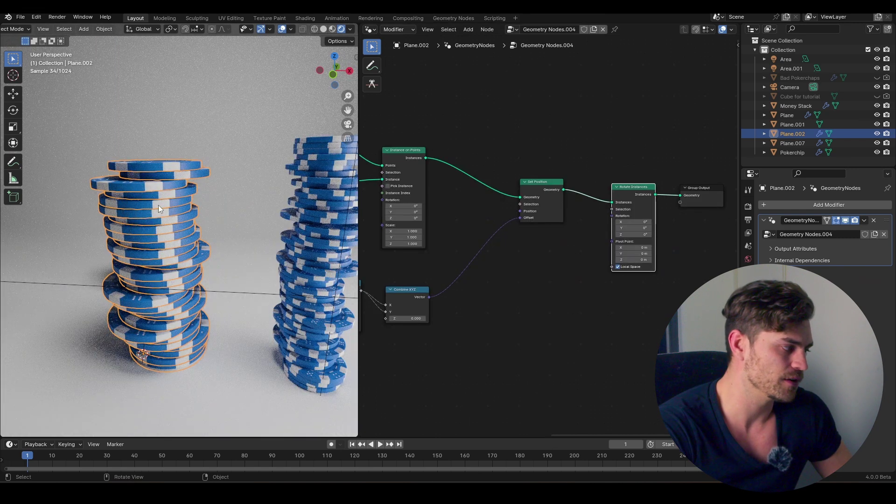
Try a manual Rotation value on the Rotate Instances node and undo it.
drag(631, 227, 642, 222)
key(ctrl+z)
key(ctrl+z)
Duplicate the Random Value and Combine XYZ nodes and connect the copy's Vector to Rotate Instances' Rotation.
scroll(530, 263, down, 5)
middle_drag(474, 312, 506, 288)
scroll(506, 287, up, 5)
drag(559, 345, 388, 268)
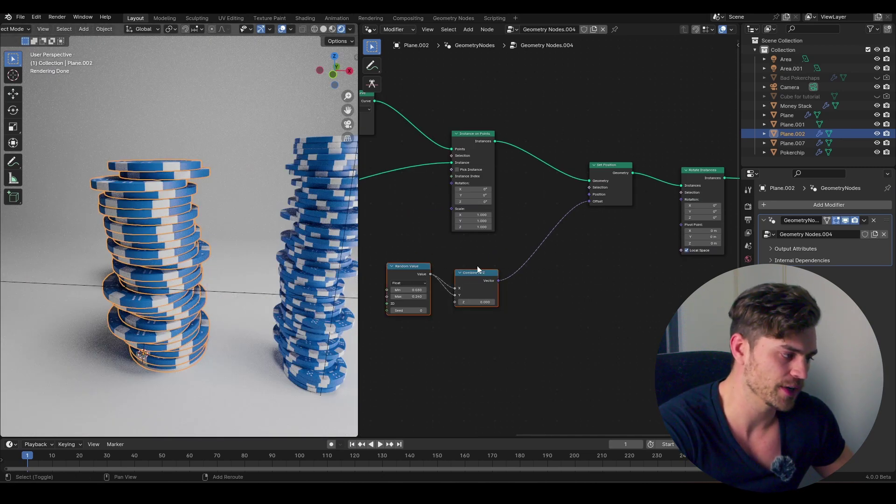
key(shift+d)
click(643, 274)
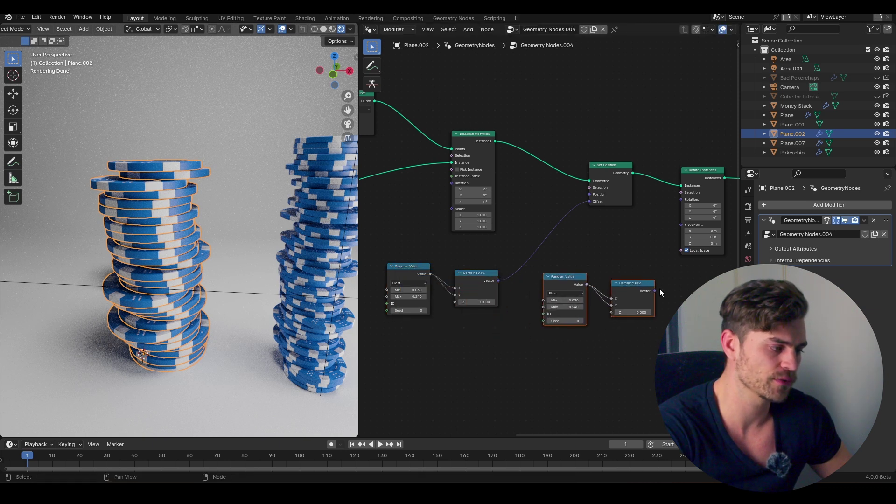
drag(656, 291, 679, 200)
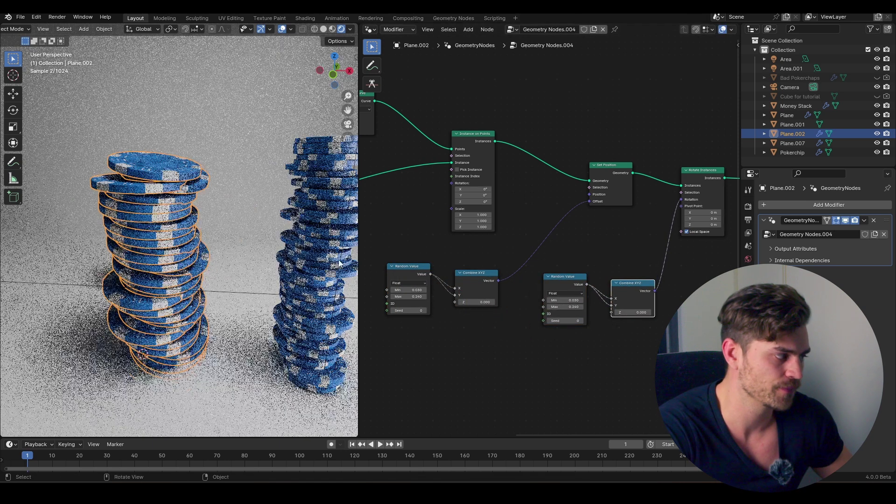
Feed the duplicated Random Value only into its Combine XYZ's Z, and raise its Max to 1.490.
scroll(513, 275, up, 3)
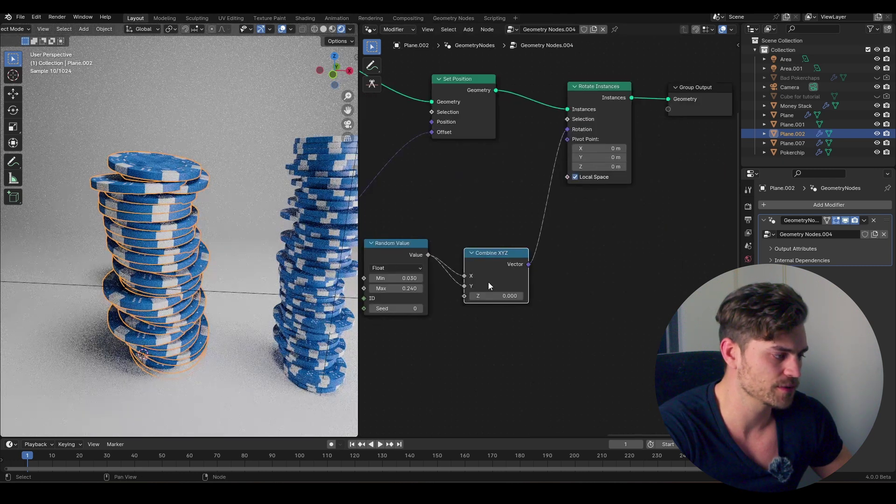
drag(490, 276, 489, 302)
middle_drag(434, 271, 464, 274)
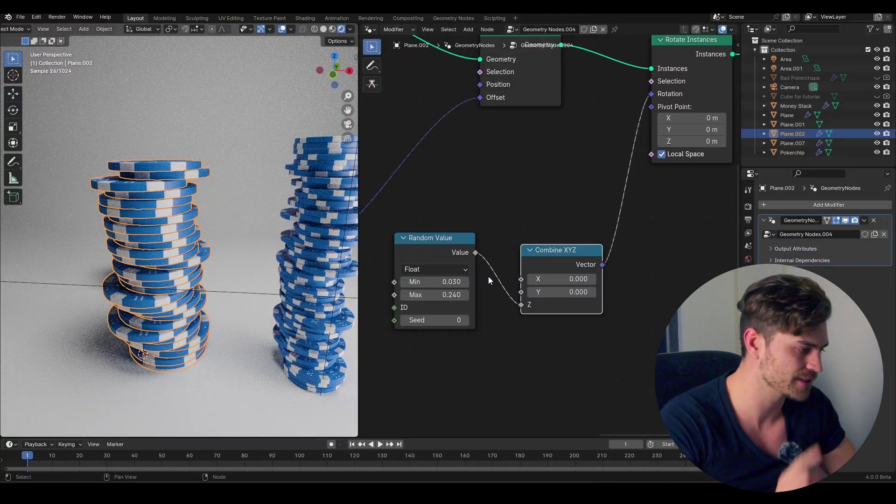
drag(445, 295, 465, 295)
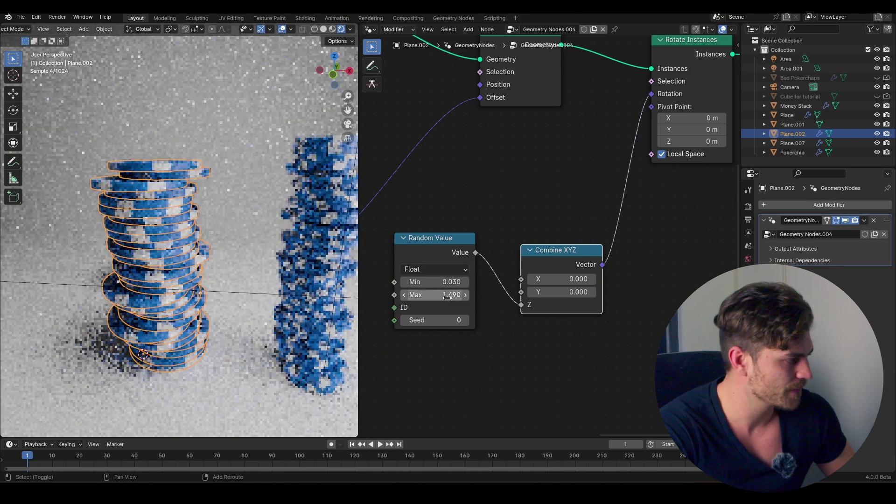
middle_drag(163, 257, 274, 315)
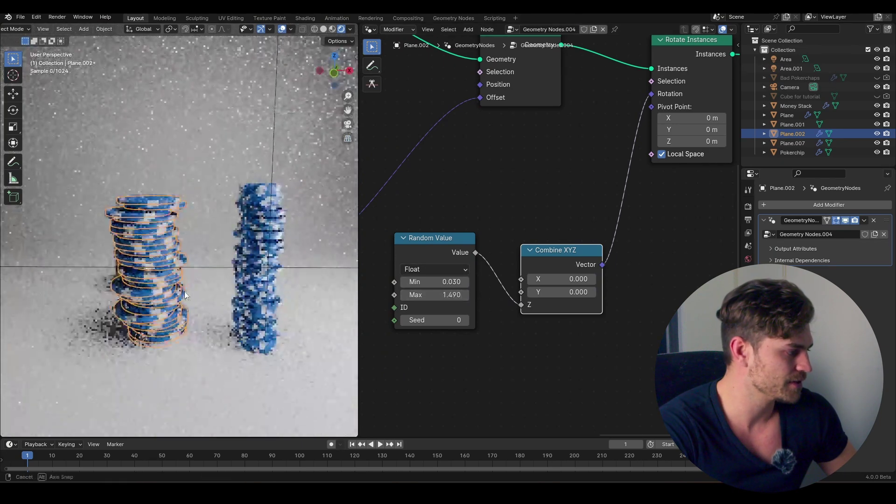
Duplicate the Group Input beside the position Random Value and expose that node's Min as a modifier input.
scroll(495, 286, down, 3)
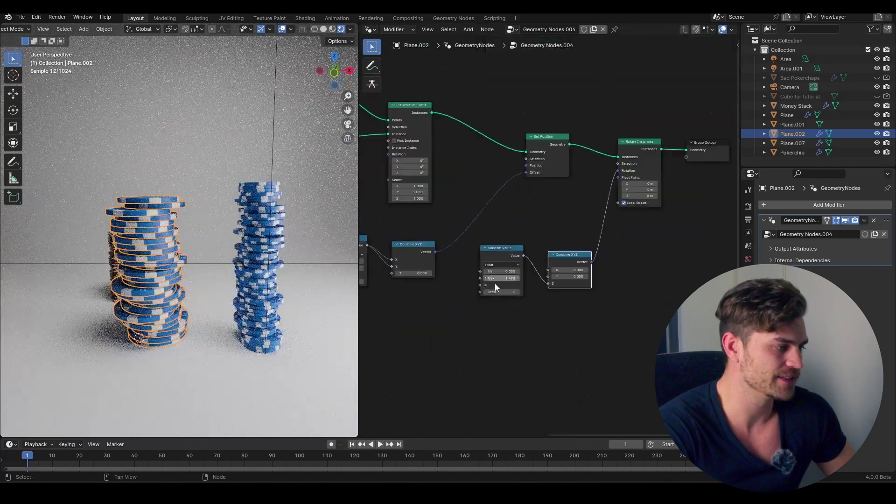
scroll(495, 284, down, 5)
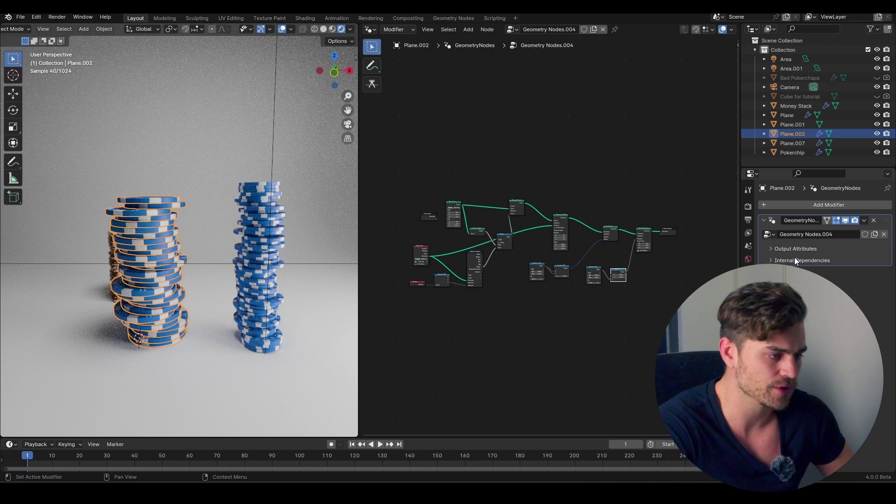
scroll(483, 259, up, 2)
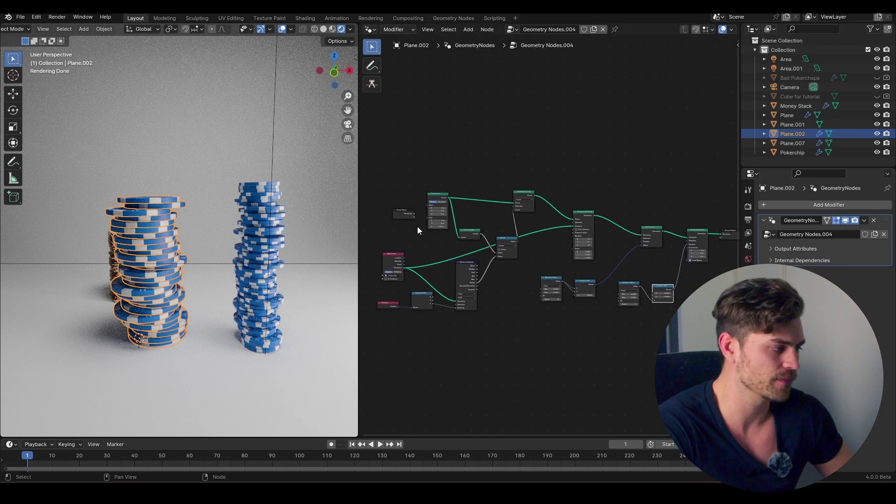
key(shift+d)
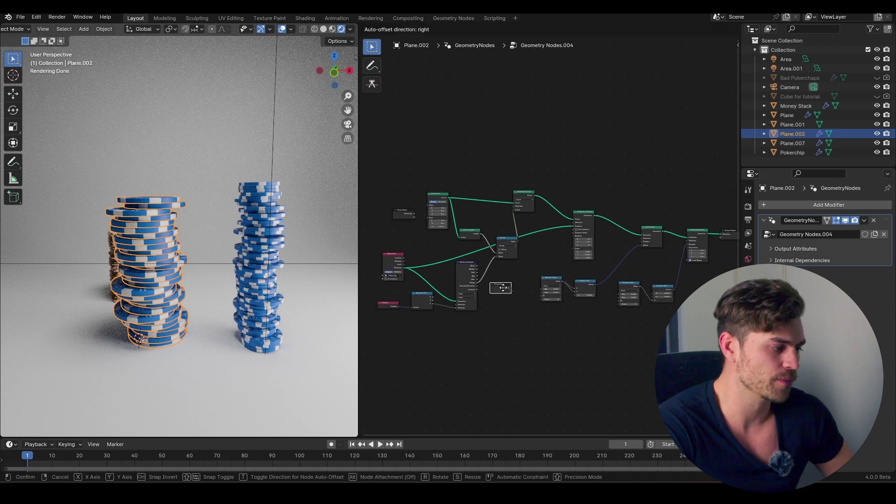
click(502, 287)
scroll(503, 289, up, 6)
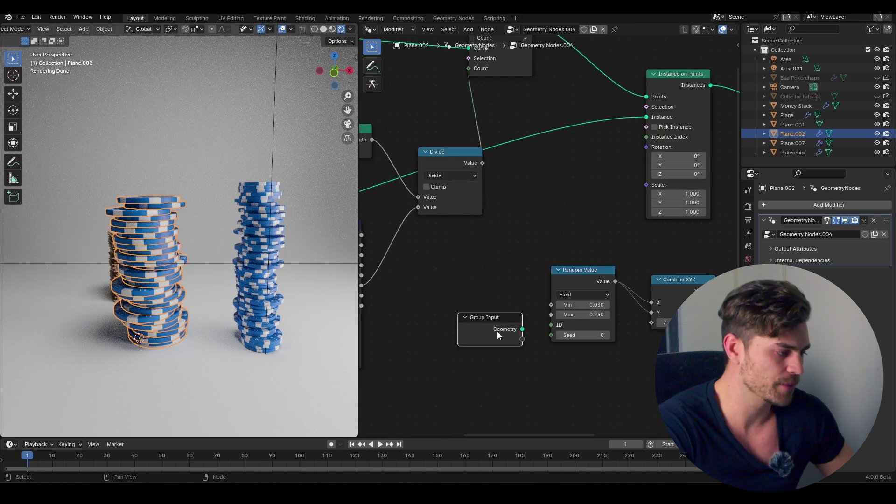
drag(498, 332, 478, 314)
drag(546, 305, 551, 304)
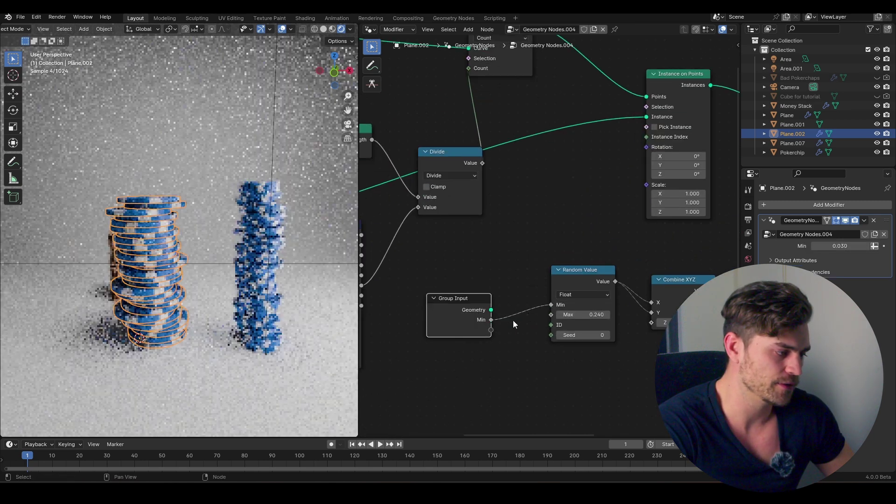
Expose the position Random Value's Max as a modifier input, and rename the two exposed inputs Min Pos X and Max Pos.
drag(491, 330, 551, 315)
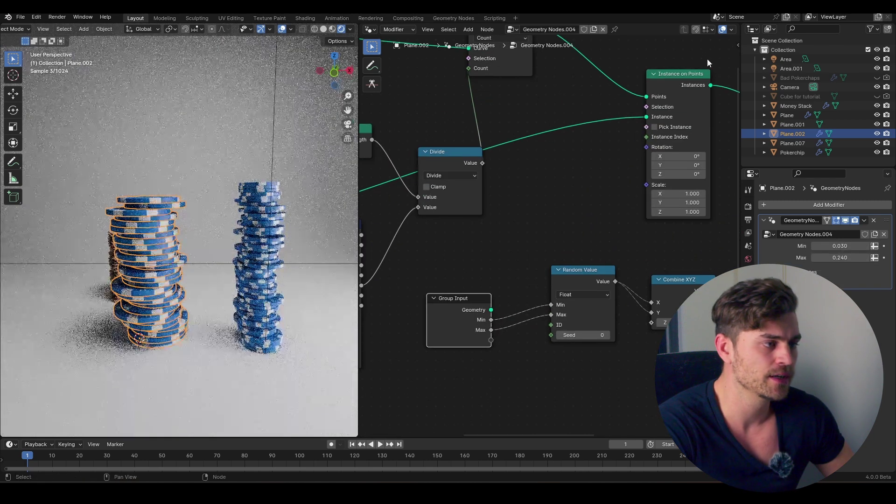
key(n)
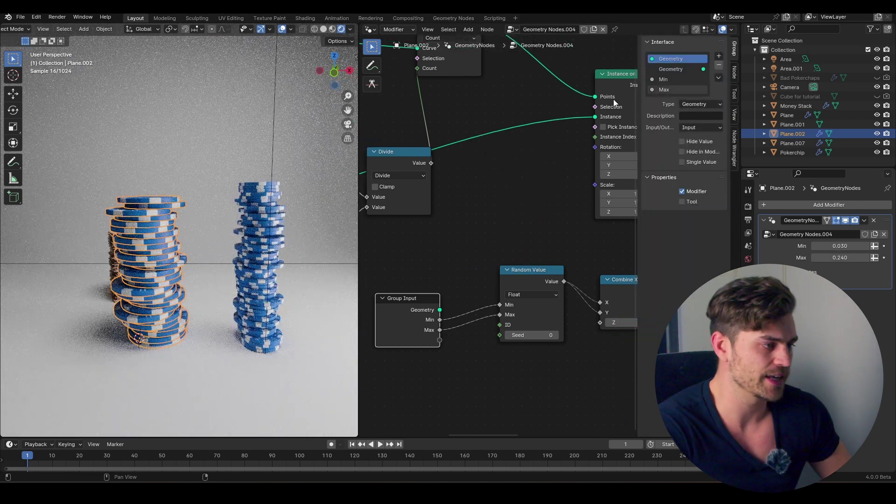
click(671, 79)
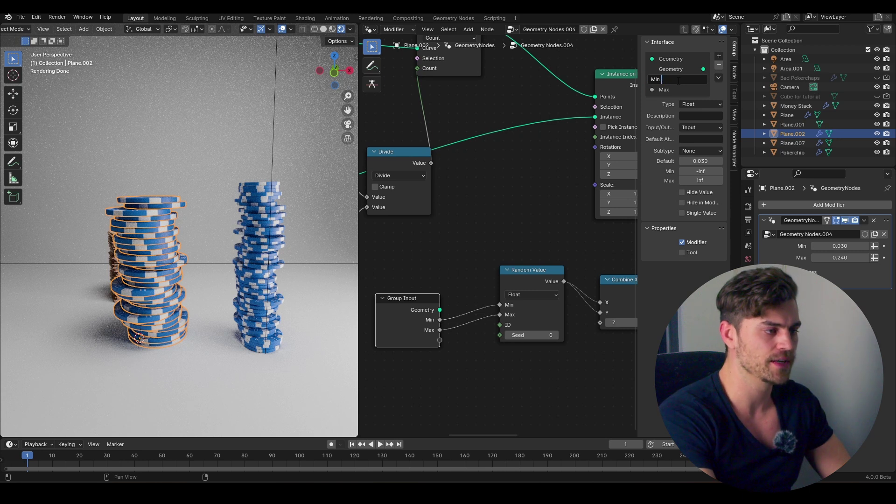
text(Min Pos X)
key(Return)
double_click(677, 92)
text(M)
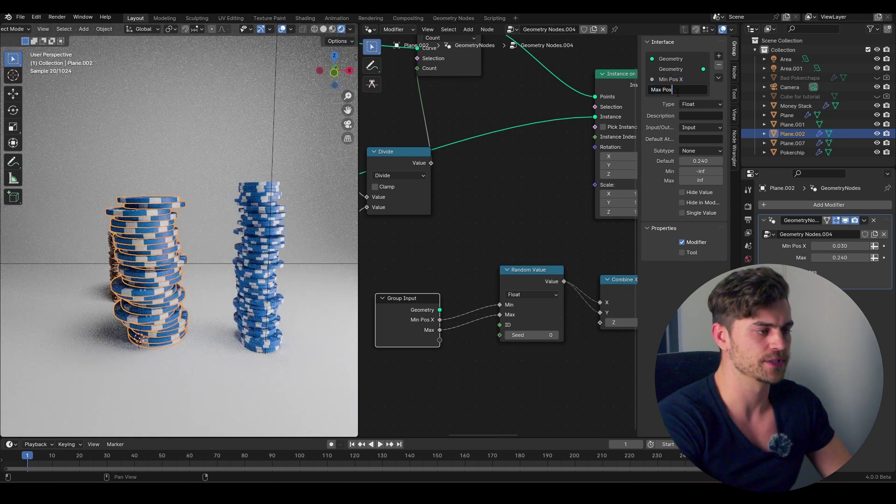
text(ax Pos)
key(Return)
Rename the Min Pos X group input to Min Pos.
click(683, 79)
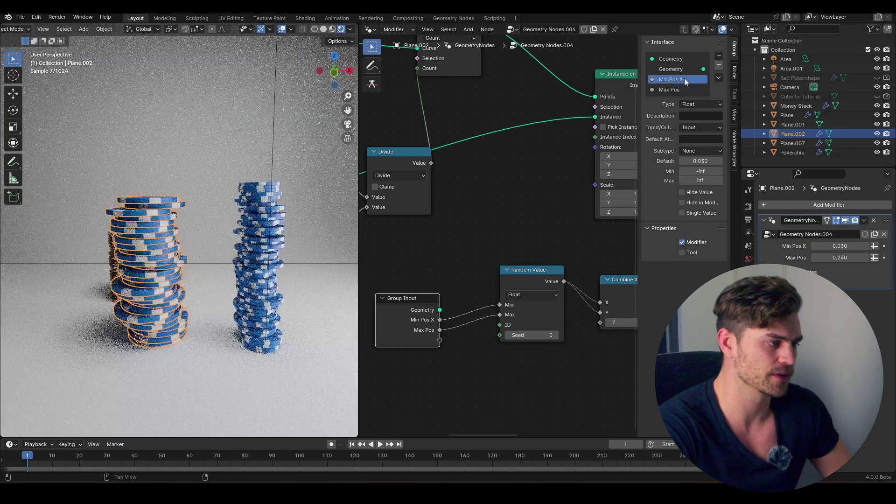
double_click(684, 79)
click(688, 79)
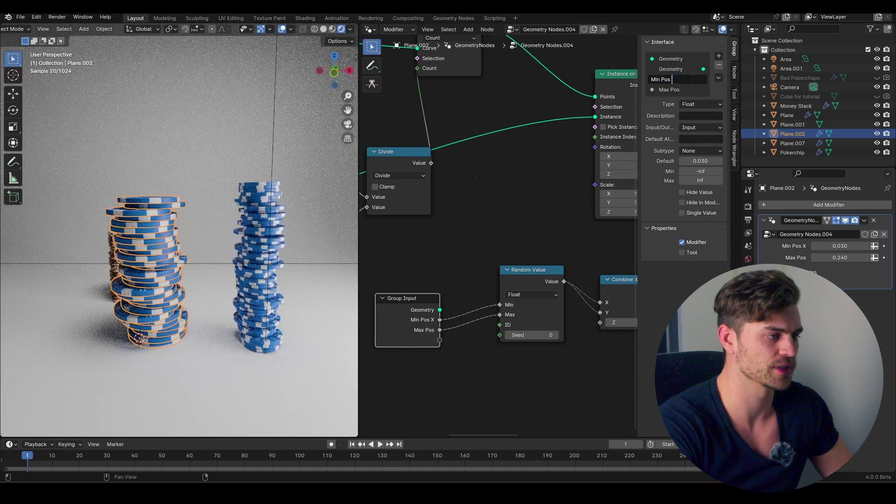
key(Return)
Duplicate the Group Input beside the rotation Random Value and expose that node's Min and Max as modifier inputs.
scroll(386, 89, down, 2)
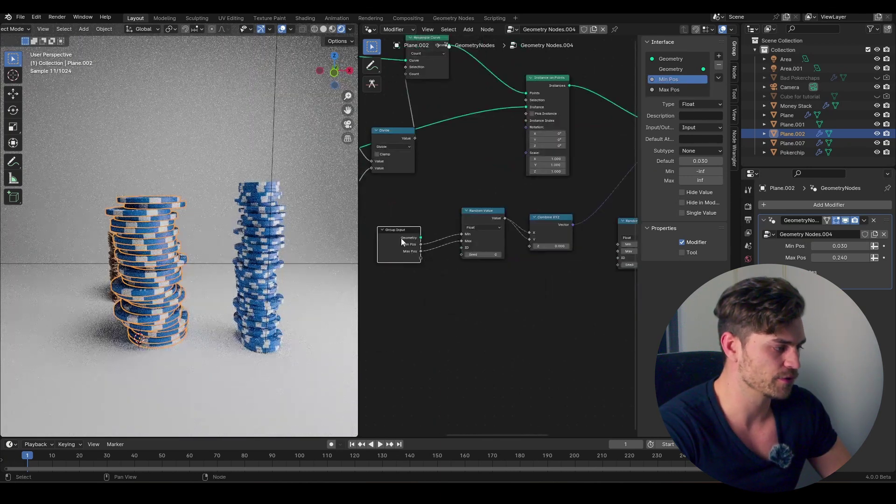
key(shift+d)
click(680, 306)
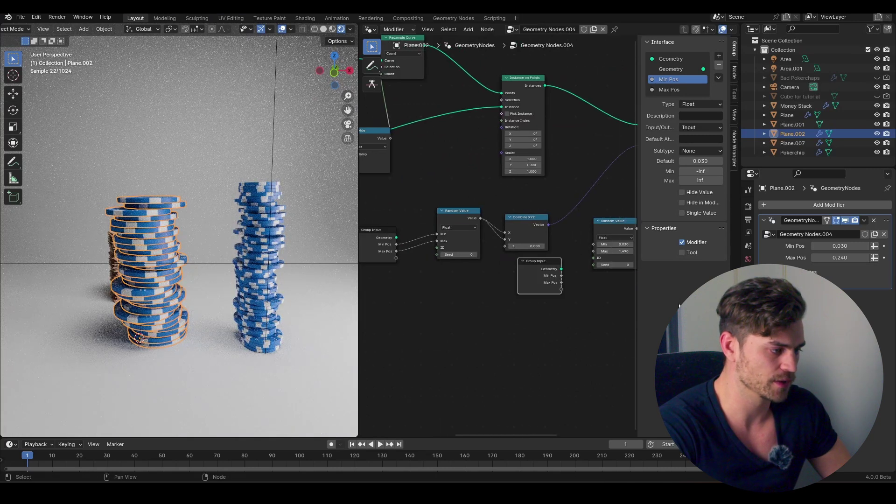
middle_drag(632, 261, 584, 263)
scroll(527, 268, up, 8)
middle_drag(509, 280, 464, 268)
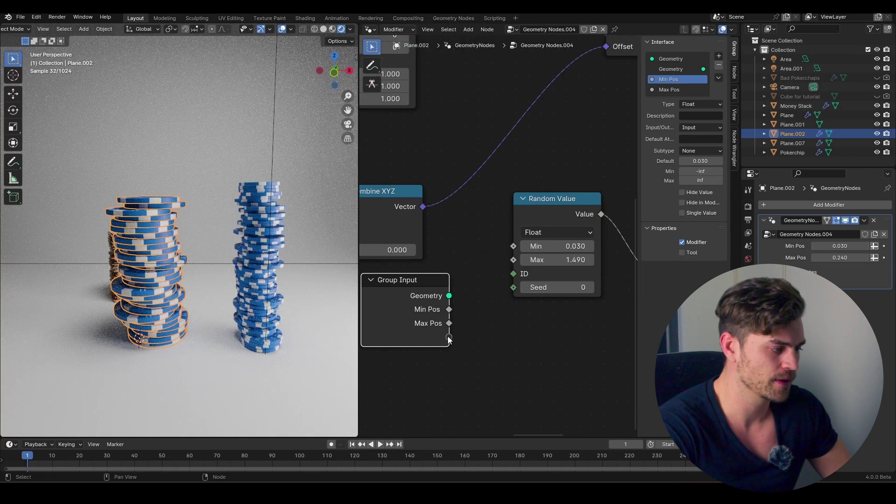
drag(497, 265, 519, 243)
drag(451, 350, 514, 260)
Rename the new rotation inputs Min Ro and Max Rot.
double_click(671, 99)
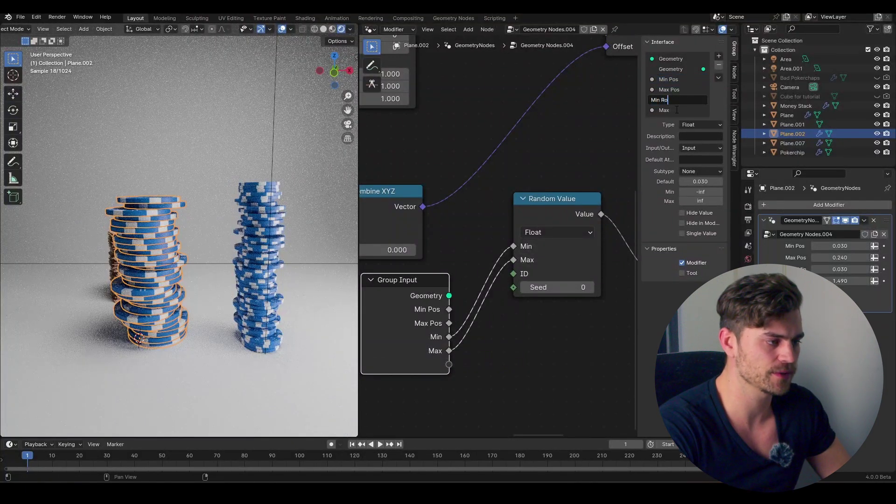
key(Return)
double_click(667, 111)
text(Max R)
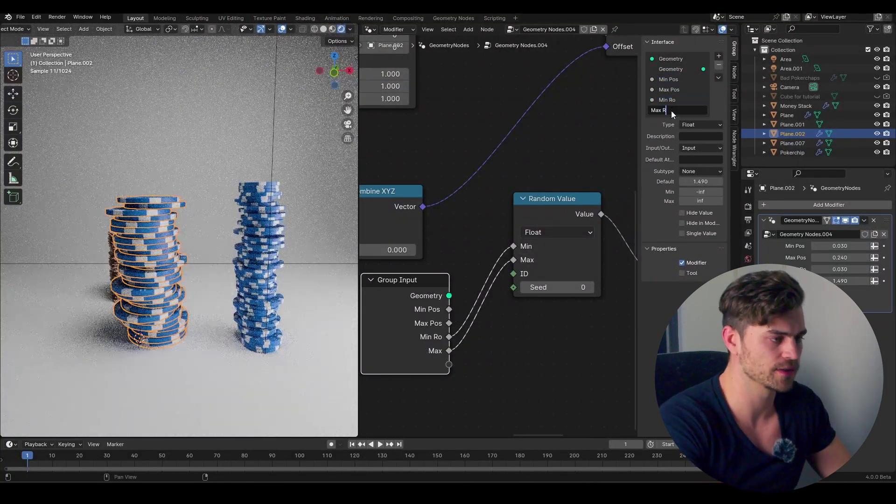
text(ot)
key(Return)
Set the poker chip stack's Min Pos to 0.060 and Min Ro to 0.170 in its modifier.
scroll(523, 251, down, 4)
scroll(508, 213, up, 1)
mouse_move(840, 258)
mouse_down()
mouse_move(829, 258)
mouse_move(840, 258)
mouse_move(835, 246)
mouse_move(847, 269)
mouse_up()
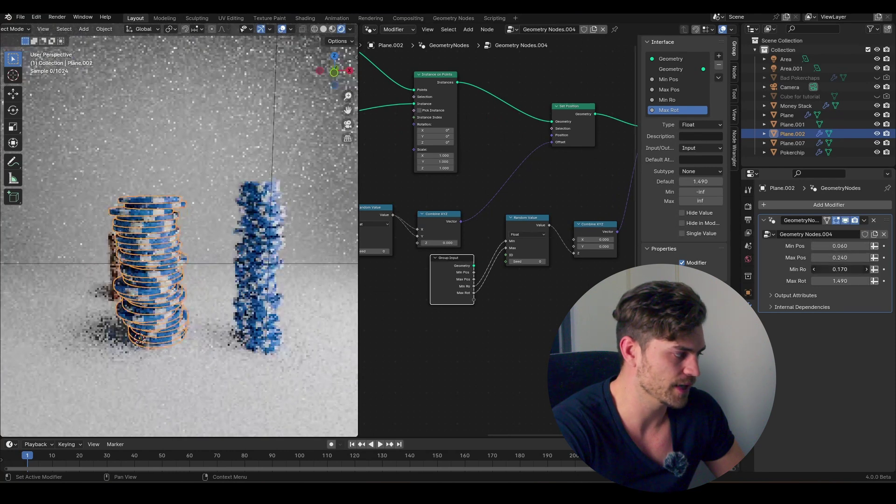
Select the Money Stack and increase its End Z so the banknote stack grows taller.
middle_drag(197, 225, 113, 266)
click(98, 267)
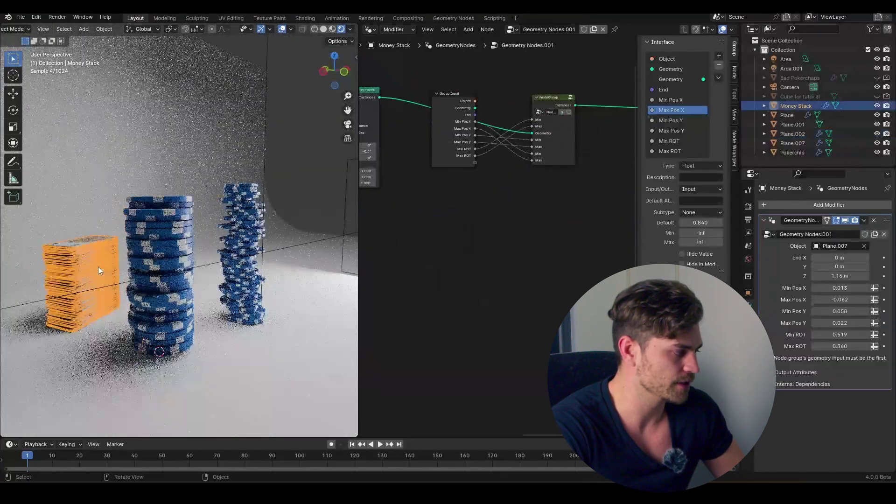
drag(840, 276, 854, 276)
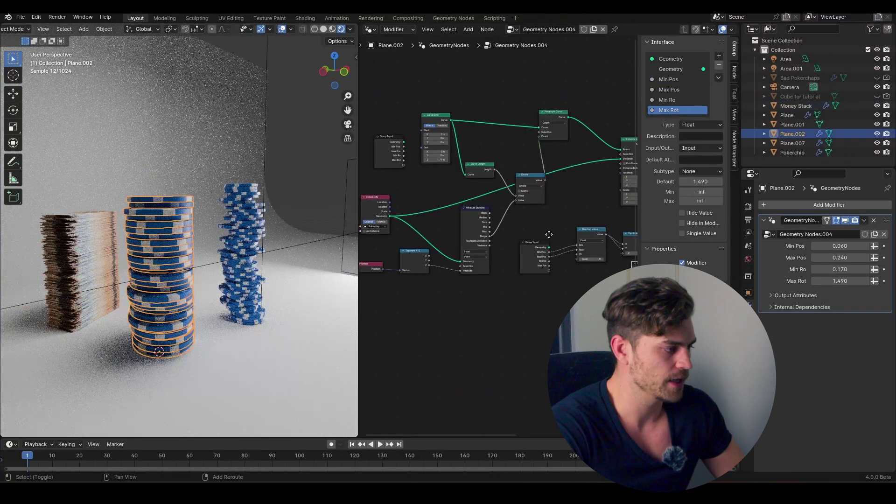
Move the first Group Input beside the Object Info node and expose its Object as a modifier input.
shift+middle_drag(549, 234, 640, 256)
scroll(488, 174, up, 5)
shift+middle_drag(488, 173, 517, 186)
drag(513, 191, 390, 260)
middle_drag(425, 266, 434, 226)
scroll(435, 225, up, 5)
drag(425, 200, 403, 236)
drag(435, 267, 482, 271)
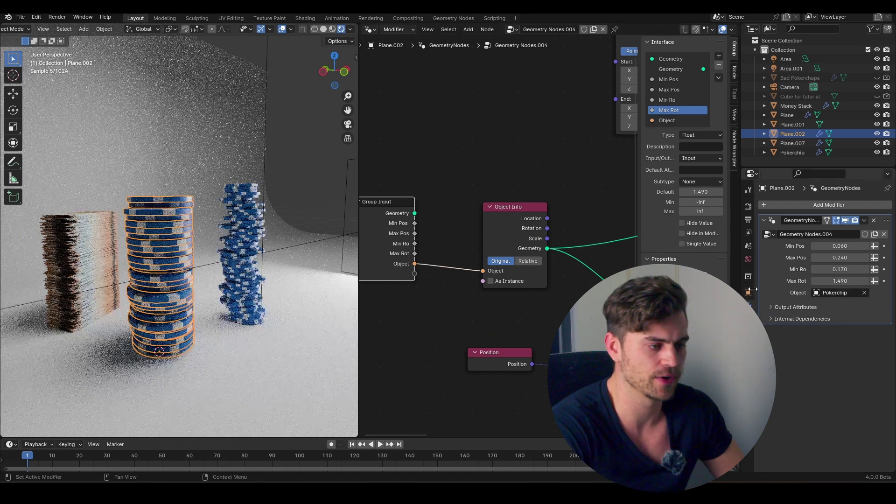
Replace the stack modifier's Object with the banknote Plane.007, picked in the scene.
click(864, 293)
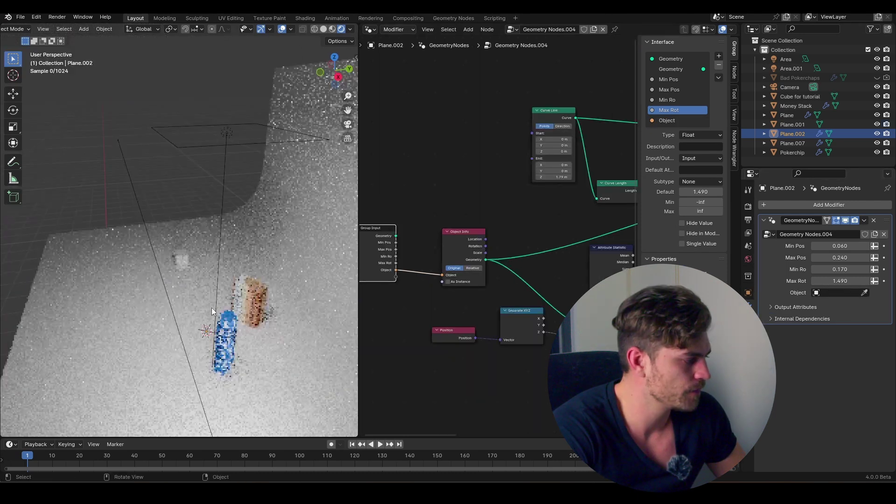
middle_drag(211, 307, 355, 284)
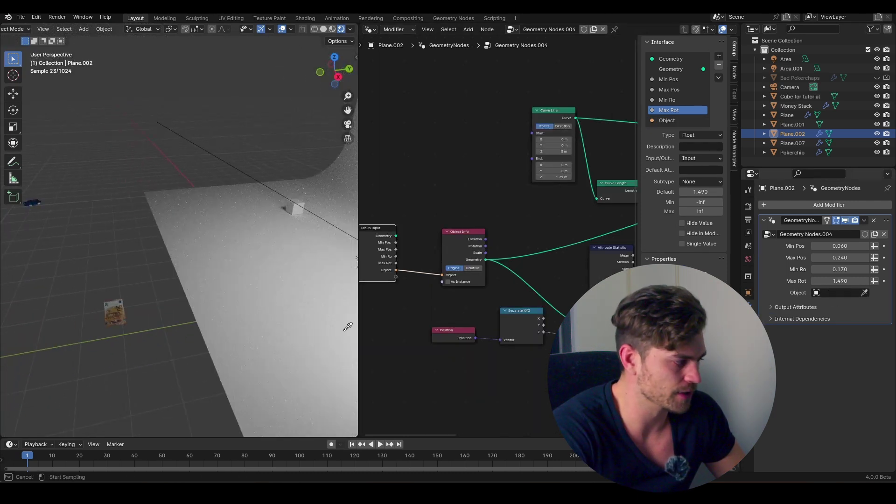
click(199, 306)
middle_drag(186, 288, 145, 273)
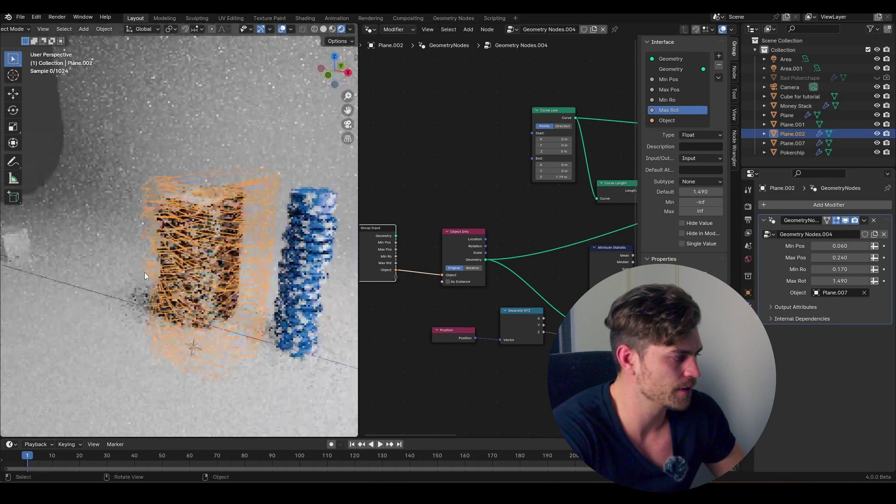
scroll(144, 273, up, 2)
Adjust the random position and rotation limits of the new banknote stack in its modifier.
click(102, 214)
middle_drag(102, 215, 215, 227)
click(208, 224)
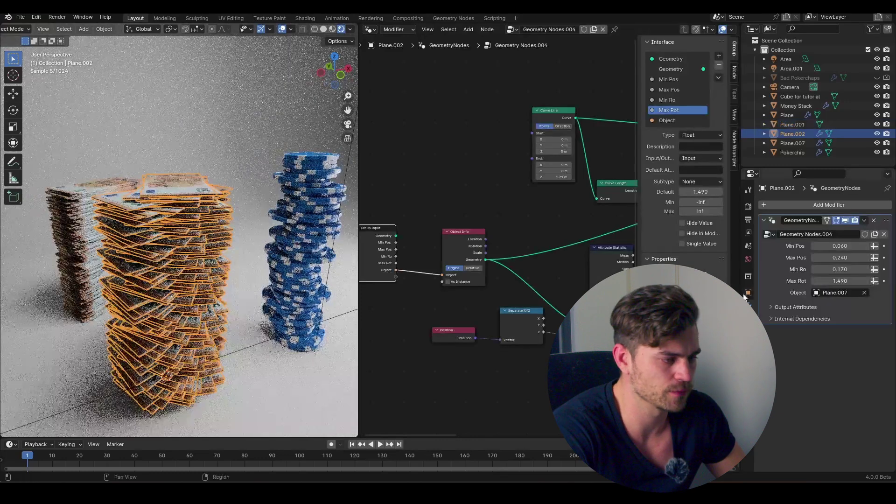
drag(840, 281, 841, 245)
middle_drag(187, 228, 193, 261)
click(193, 238)
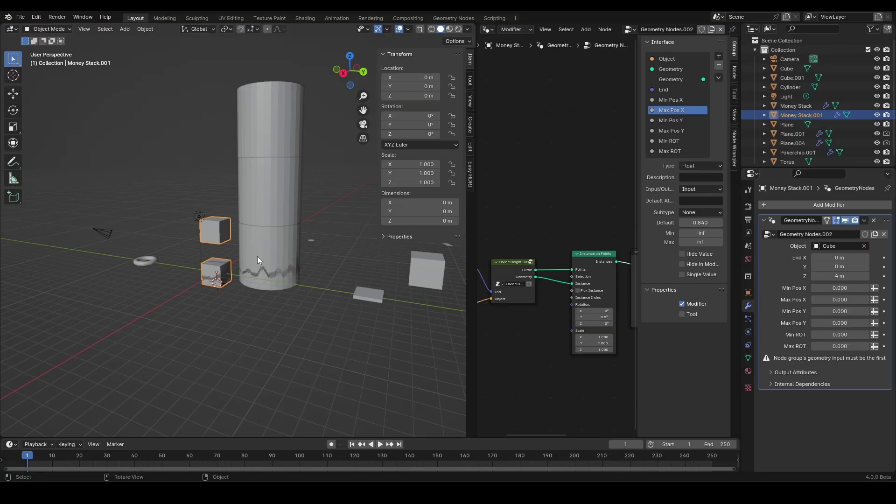
Lower the End Z of the cube stack Money Stack.001 to 3.96 m.
middle_drag(256, 257, 298, 233)
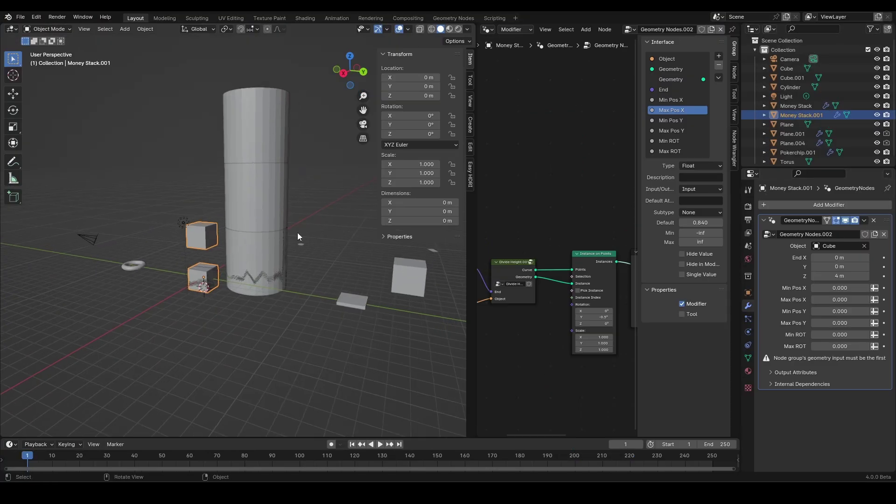
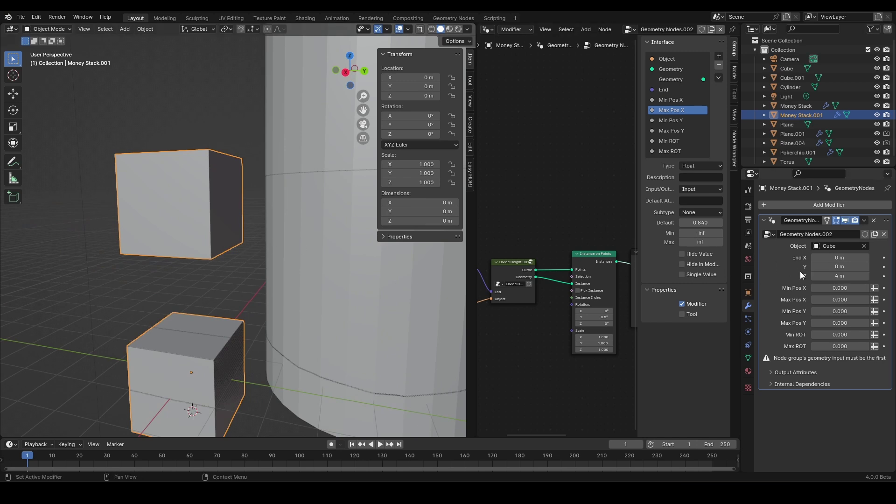
middle_drag(264, 279, 270, 268)
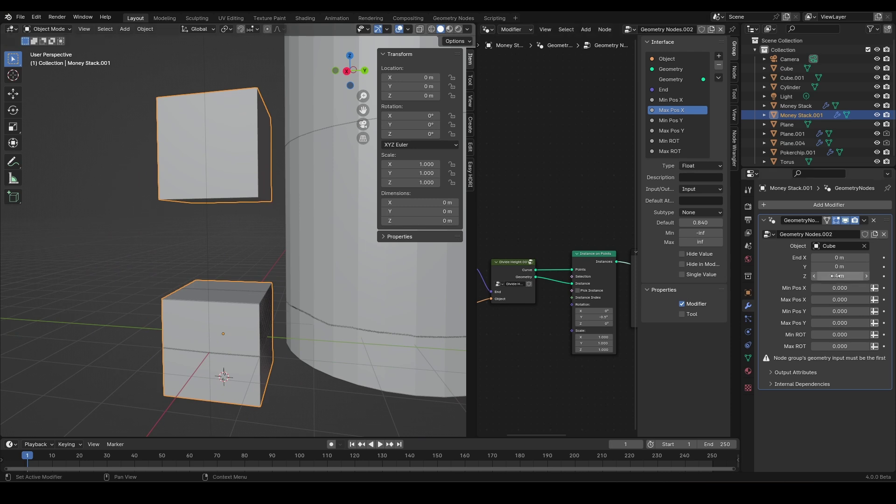
drag(839, 276, 840, 279)
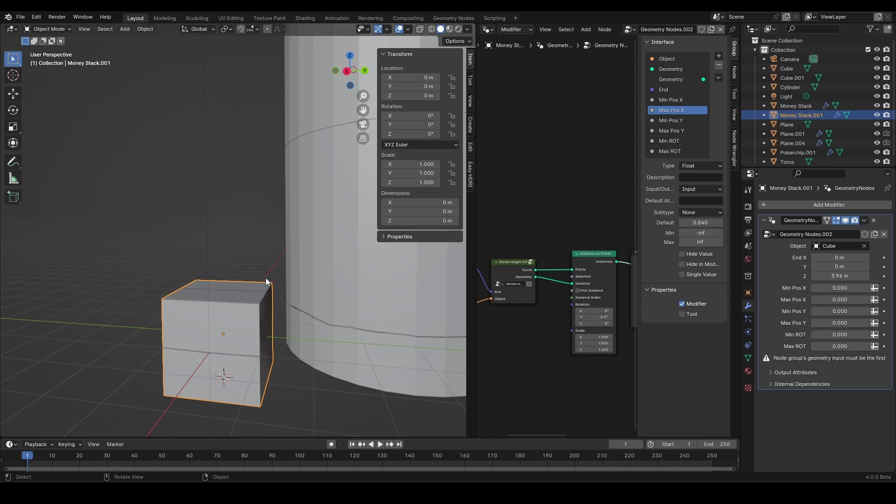
scroll(226, 256, down, 5)
scroll(229, 255, up, 5)
scroll(200, 246, down, 5)
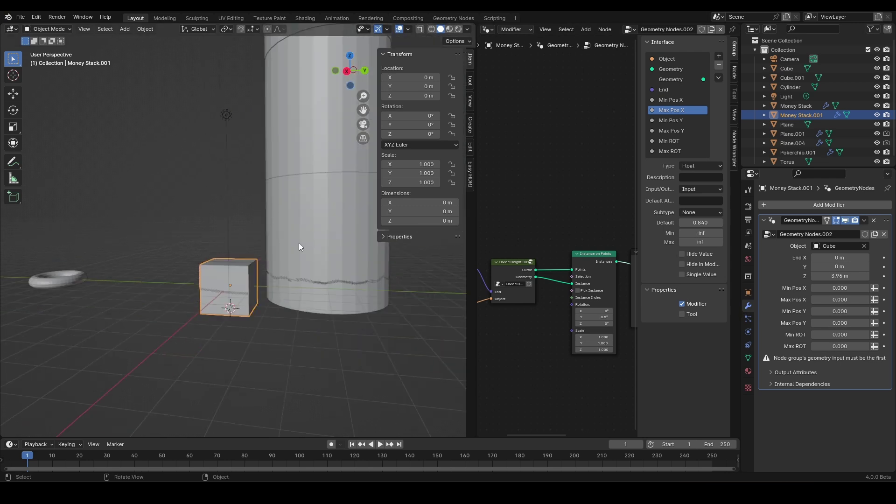
On the cylinder's Money Stack modifier, replace the Object with the Cube and set Object Height to 2.
click(290, 169)
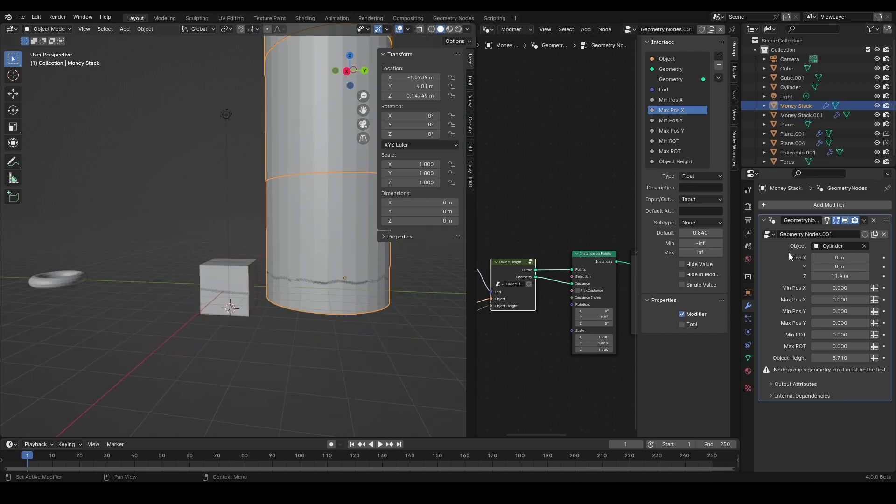
click(865, 246)
key(e)
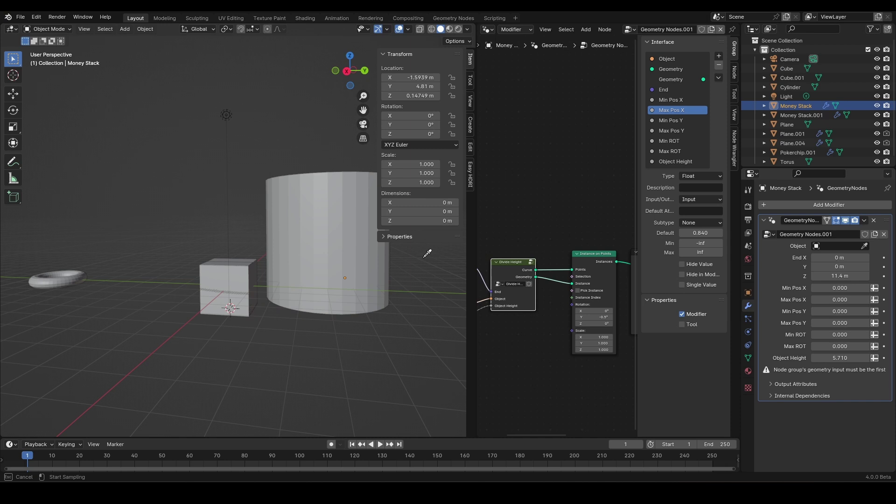
click(245, 275)
double_click(840, 358)
text(2)
key(Return)
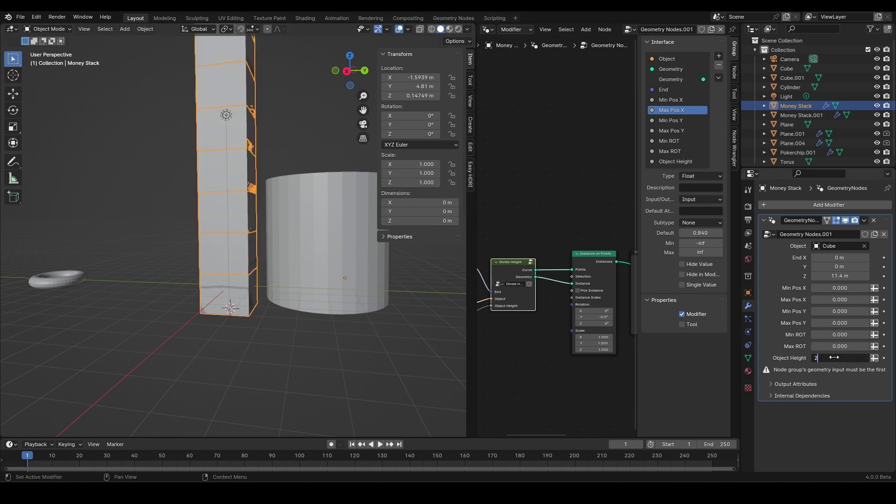
Set the Money Stack's End Z to 10.1 m.
scroll(298, 294, up, 4)
drag(854, 277, 821, 276)
scroll(226, 325, down, 5)
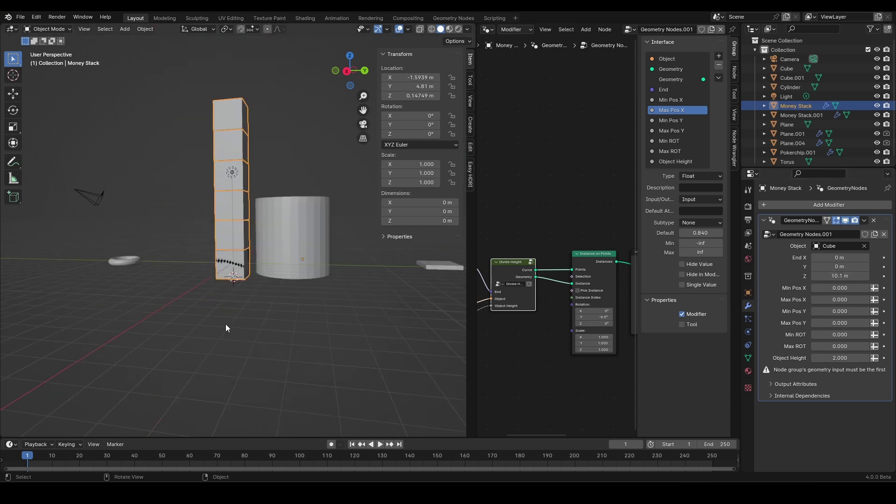
shift+middle_drag(352, 299, 280, 329)
scroll(280, 329, down, 1)
click(334, 299)
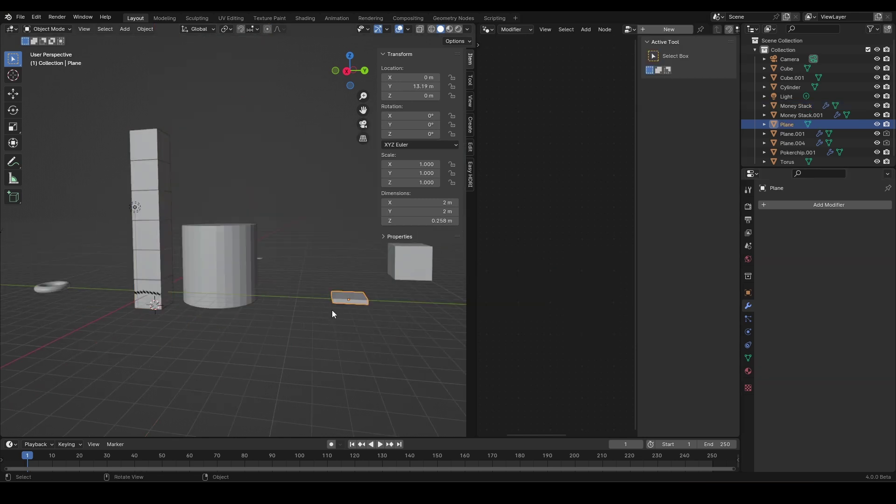
scroll(233, 297, up, 2)
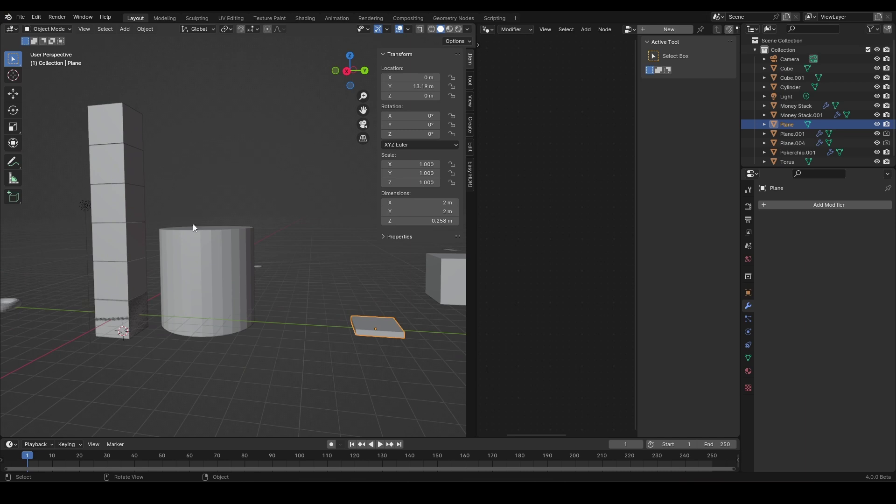
Select the Money Stack, enlarge the node editor and open its Divide Height node group to see the whole network.
click(118, 239)
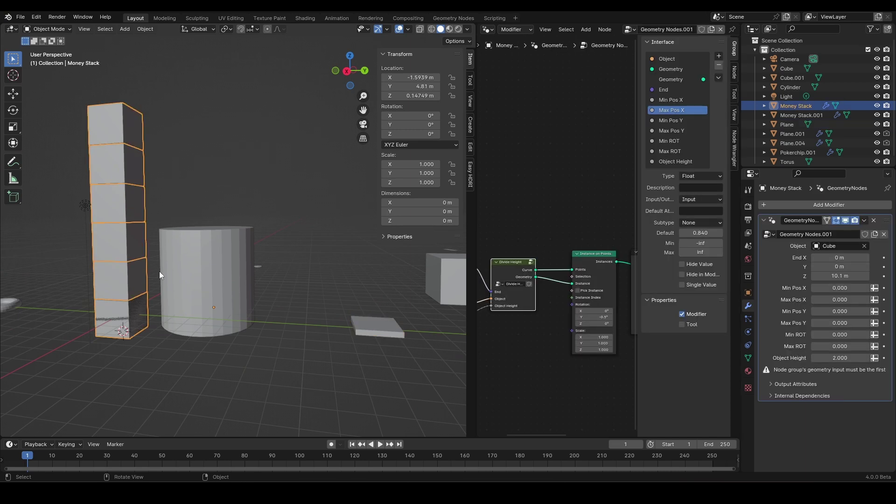
shift+middle_drag(160, 275, 193, 287)
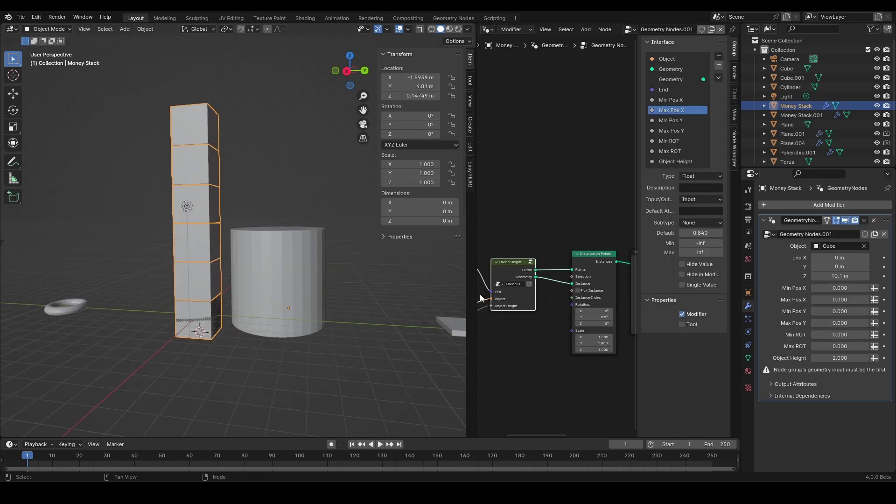
drag(473, 298, 264, 285)
scroll(394, 281, up, 2)
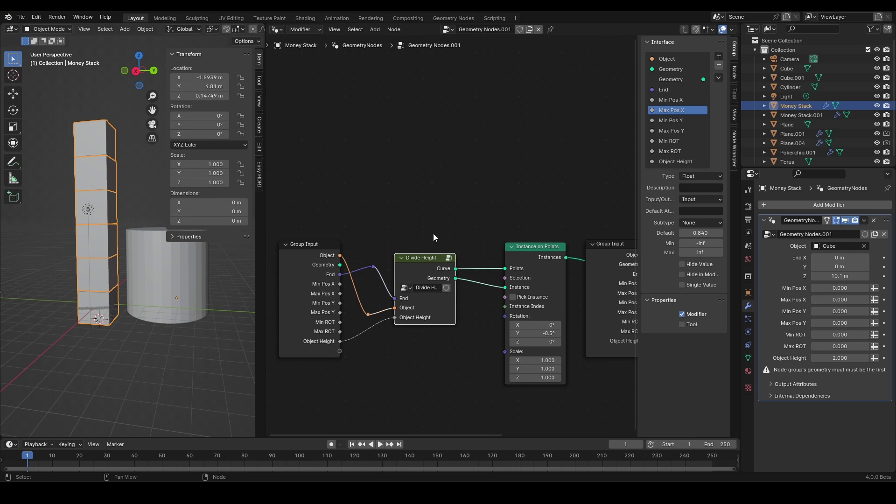
key(Tab)
scroll(407, 279, down, 5)
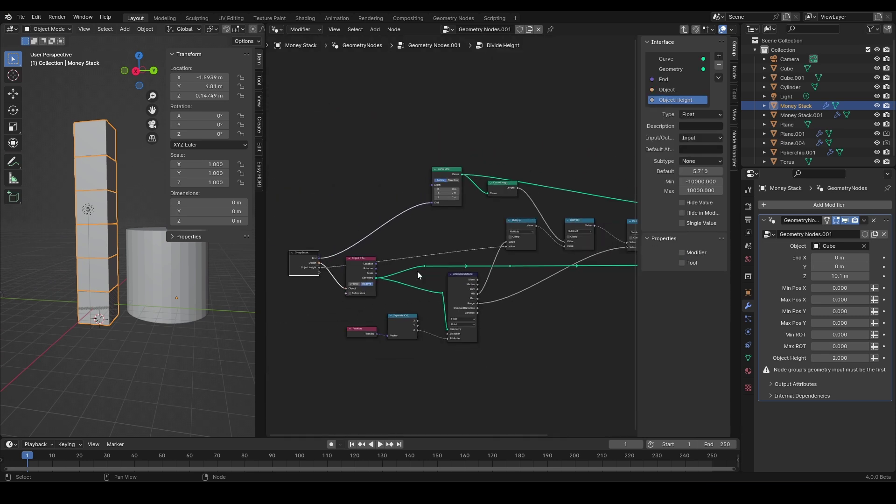
Examine the Curve Line, Multiply, Subtract and Divide nodes in the Divide Height group and check the cylinder's dimensions.
scroll(426, 197, up, 3)
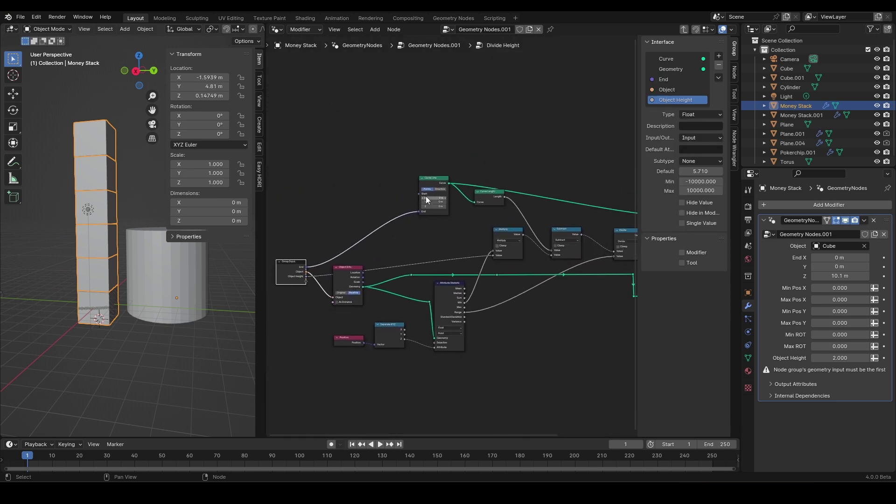
middle_drag(440, 236, 397, 223)
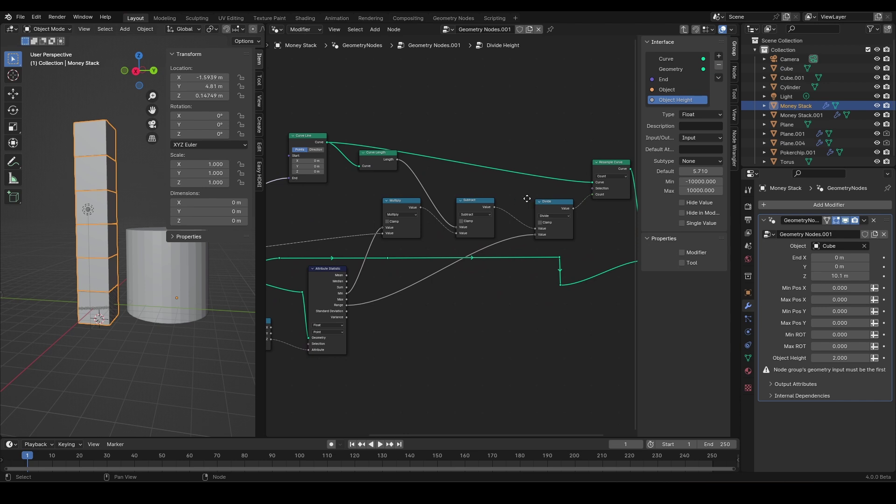
scroll(378, 185, up, 1)
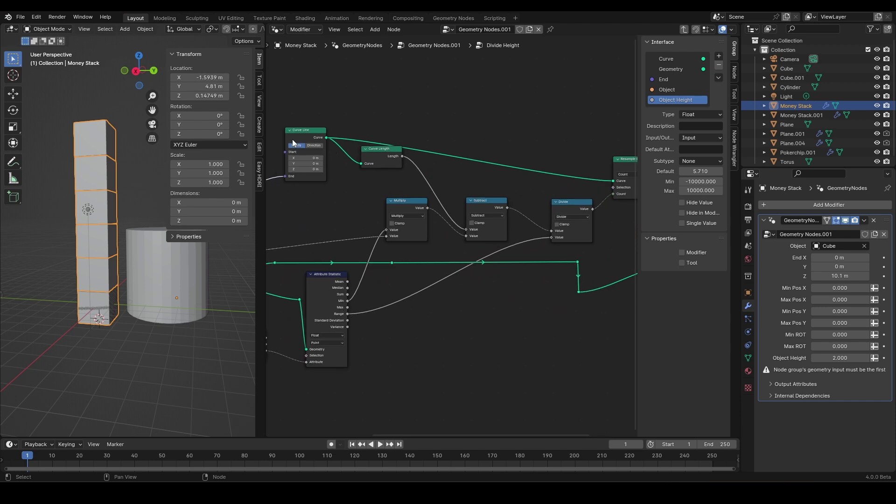
scroll(359, 269, up, 2)
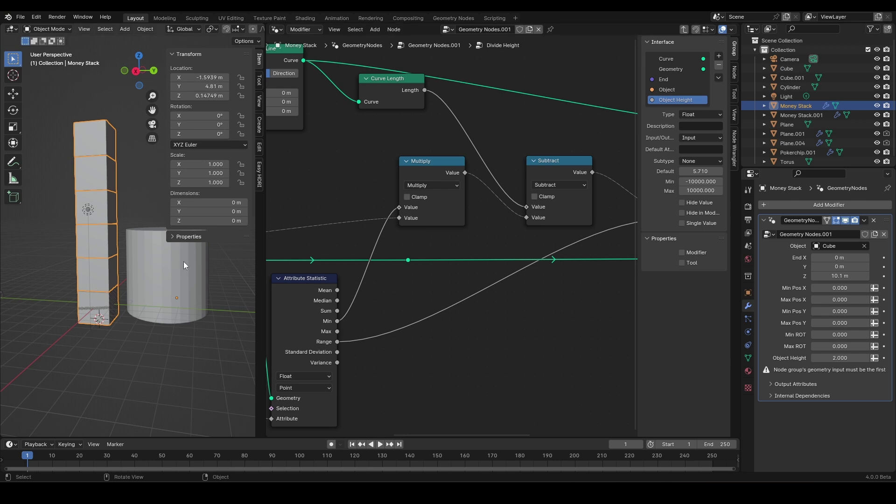
shift+middle_drag(183, 262, 162, 268)
click(143, 254)
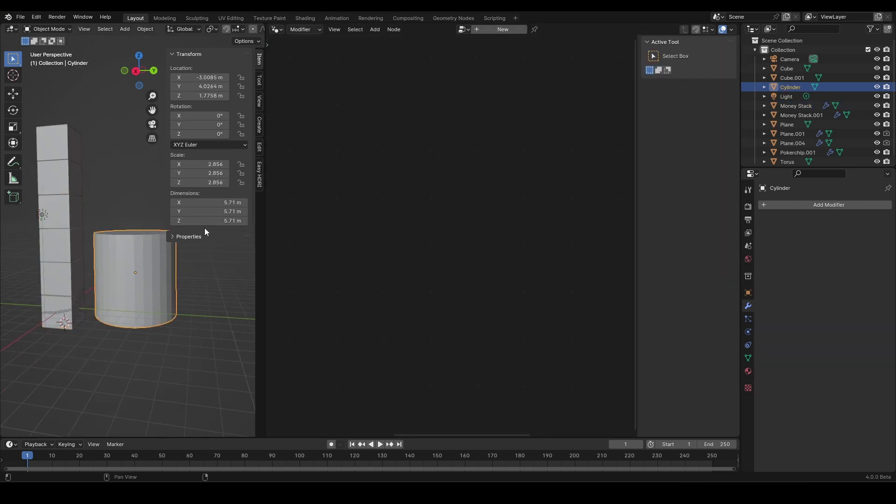
Select the Money Stack and replace its modifier's Object with the Cylinder.
click(80, 247)
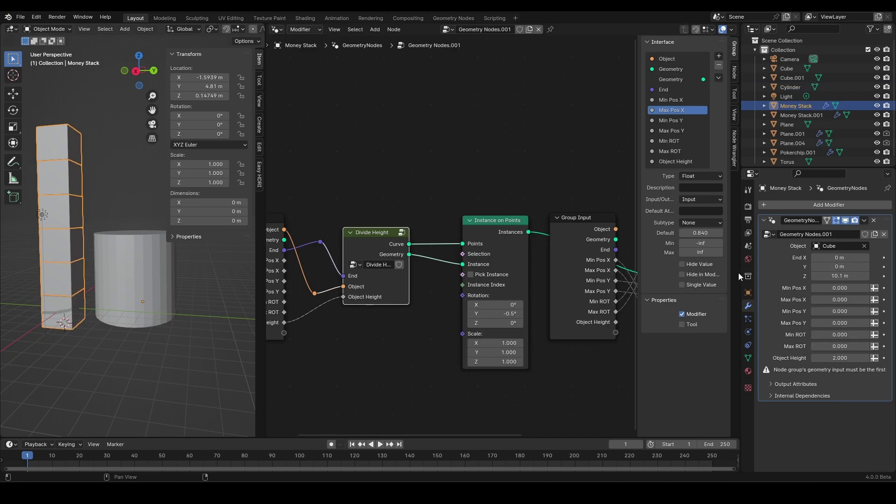
click(864, 246)
drag(791, 87, 836, 246)
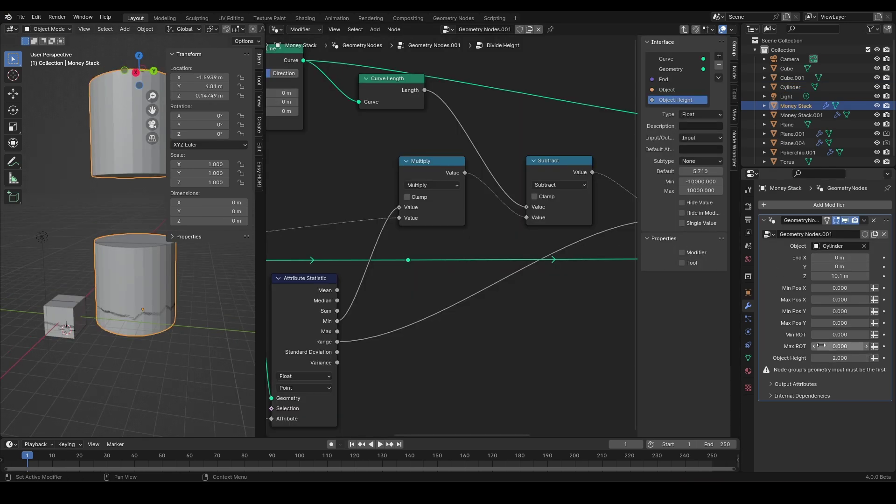
Set the Money Stack's Object Height to 5.71 and its End Z to 11.4 m.
drag(840, 276, 798, 276)
click(847, 358)
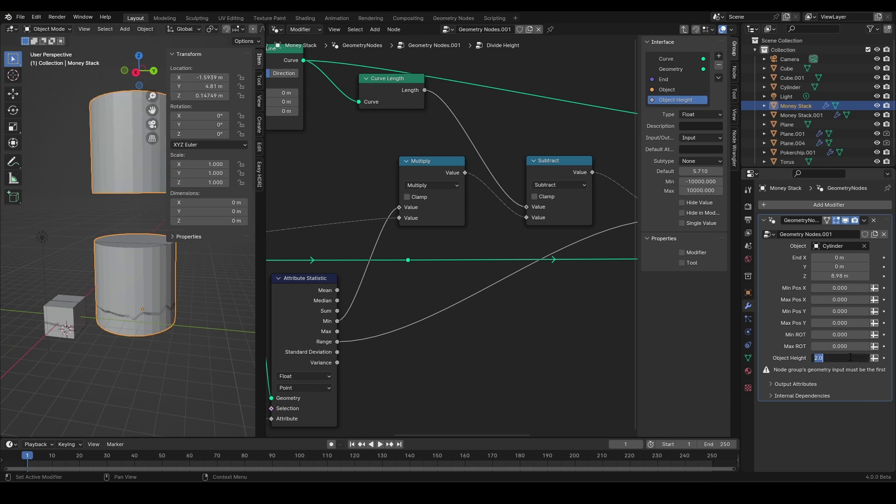
text(5.71)
key(Return)
double_click(128, 251)
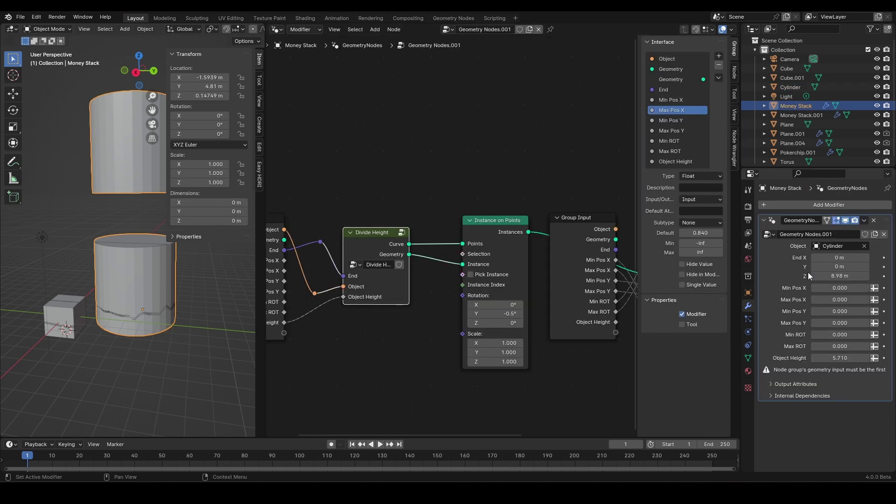
drag(810, 276, 851, 276)
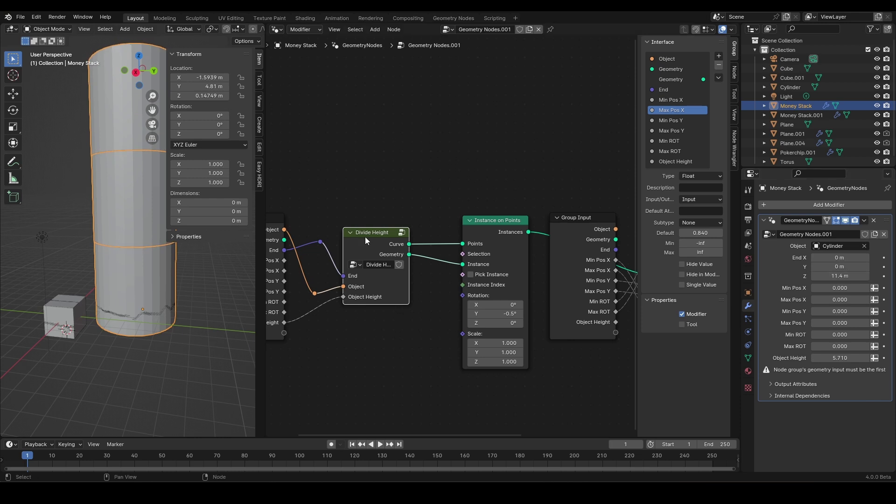
Open the Divide Height node group and trace how Object Height and the Attribute Statistic's Min feed the Multiply node.
key(Tab)
scroll(437, 245, down, 2)
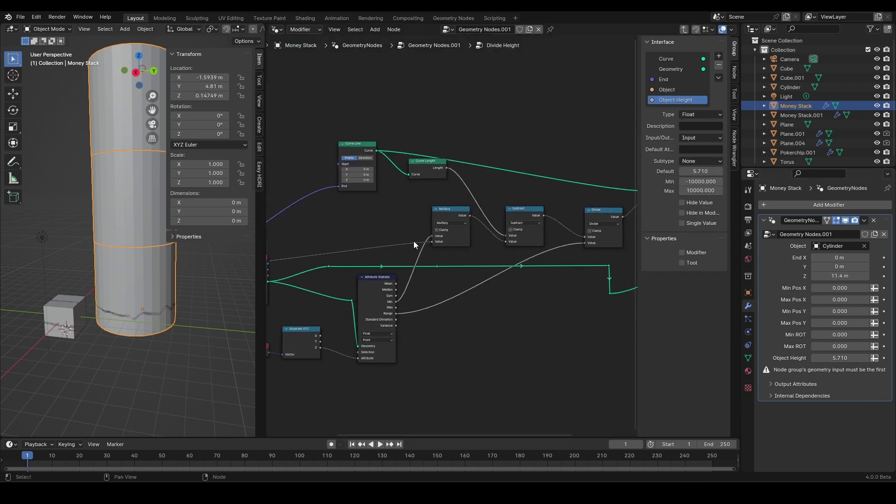
scroll(392, 247, up, 2)
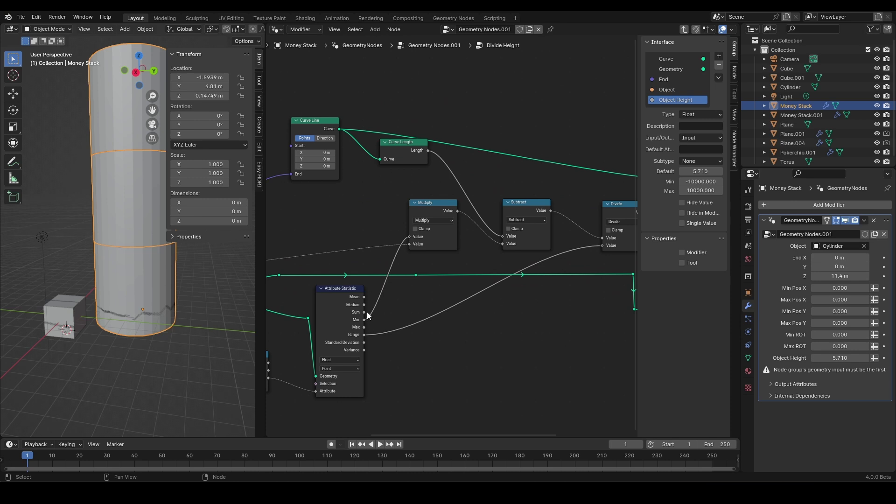
scroll(393, 267, up, 3)
click(424, 207)
middle_drag(416, 245, 509, 228)
scroll(415, 243, down, 4)
middle_drag(301, 249, 404, 247)
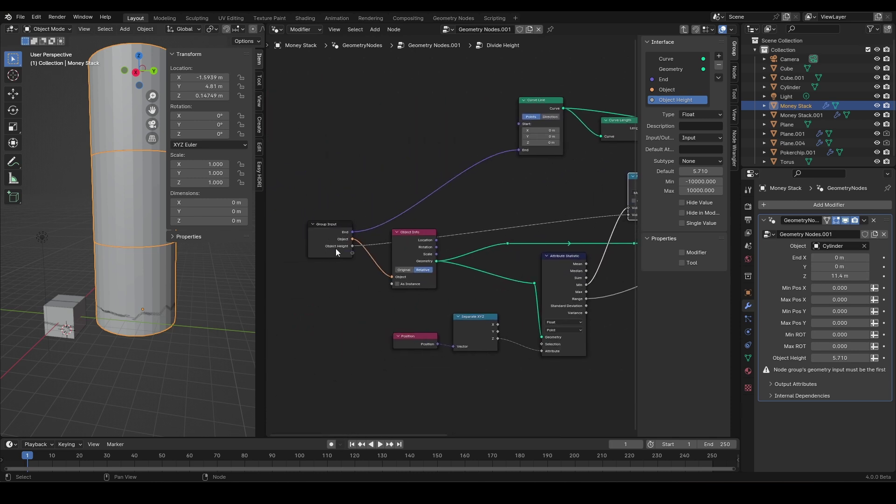
middle_drag(329, 245, 340, 250)
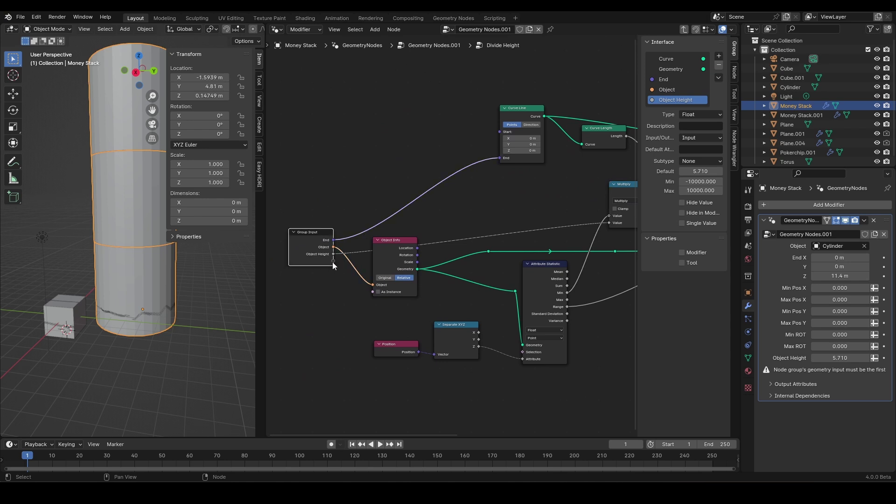
drag(333, 262, 595, 223)
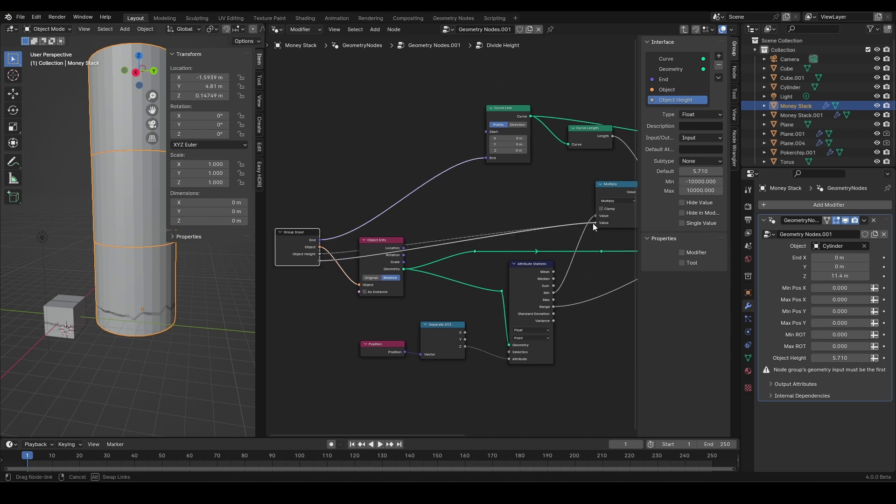
Follow the Divide Height calculation from Multiply through Subtract and Divide to the Resample Curve count.
middle_drag(557, 222, 413, 200)
scroll(425, 204, up, 2)
scroll(411, 275, up, 1)
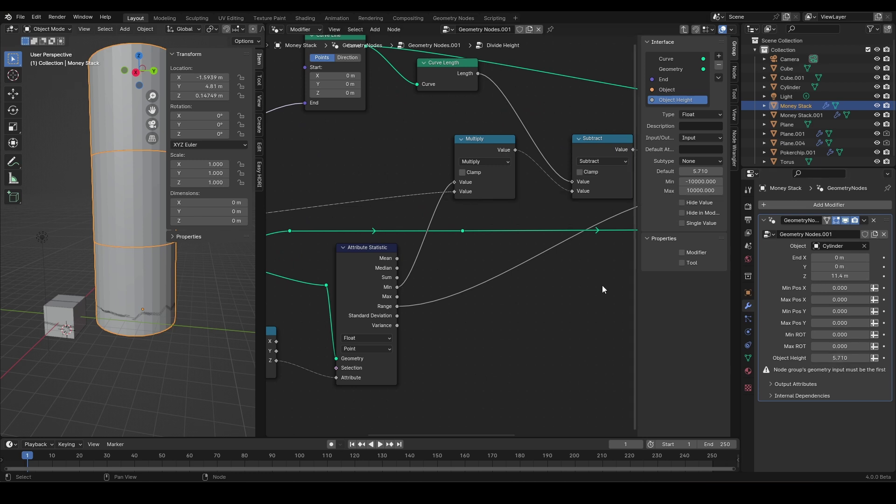
middle_drag(528, 150, 475, 191)
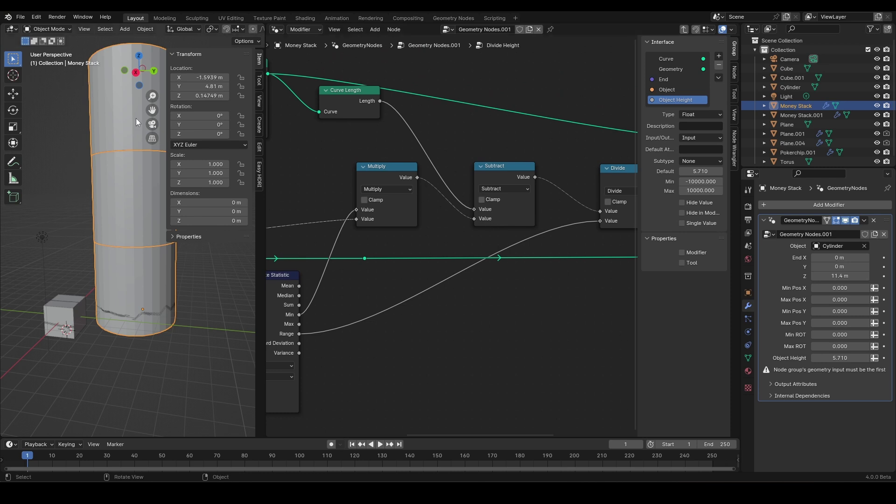
middle_drag(537, 215, 446, 234)
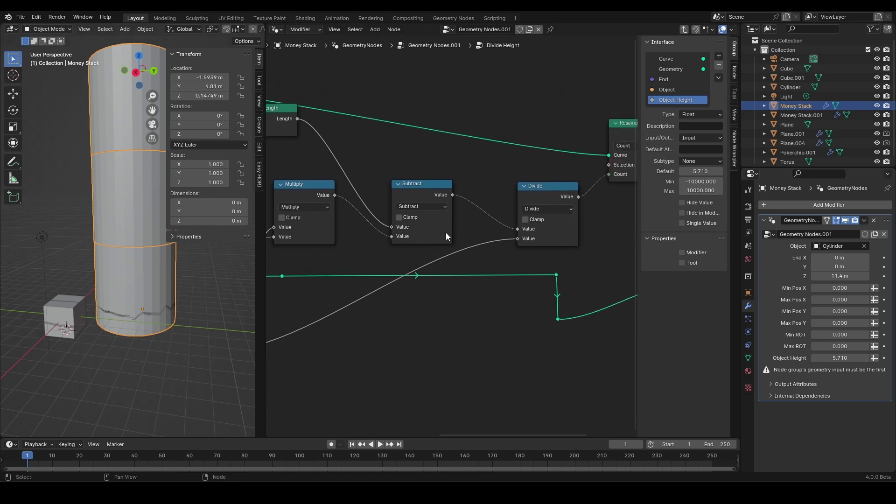
middle_drag(520, 249, 441, 270)
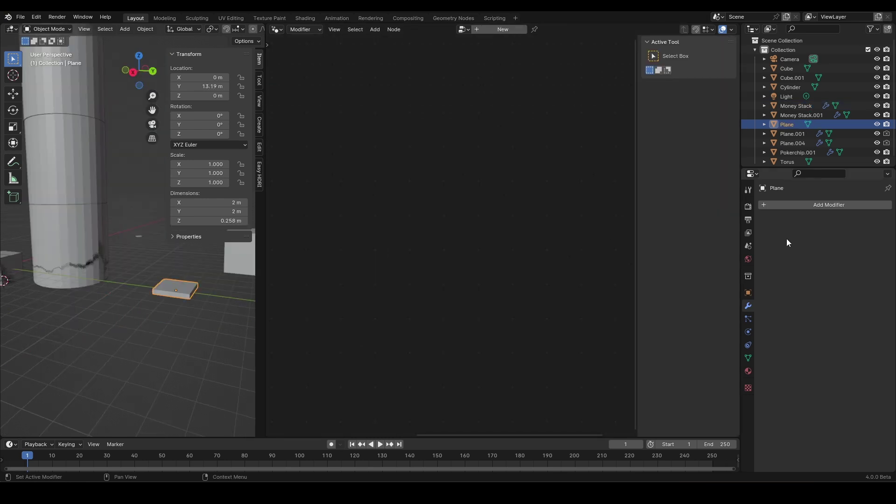
On the Money Stack modifier, replace the Object with the Plane and lower End Z to 0.233 m.
click(99, 211)
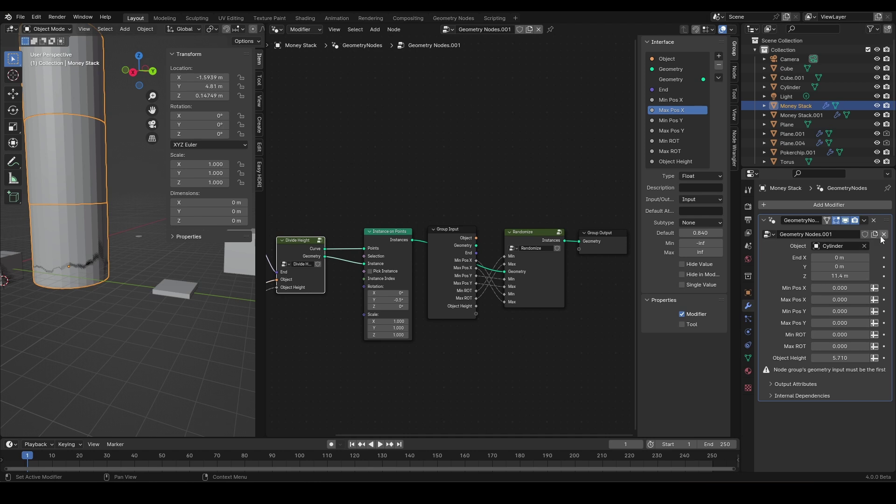
click(864, 246)
click(865, 246)
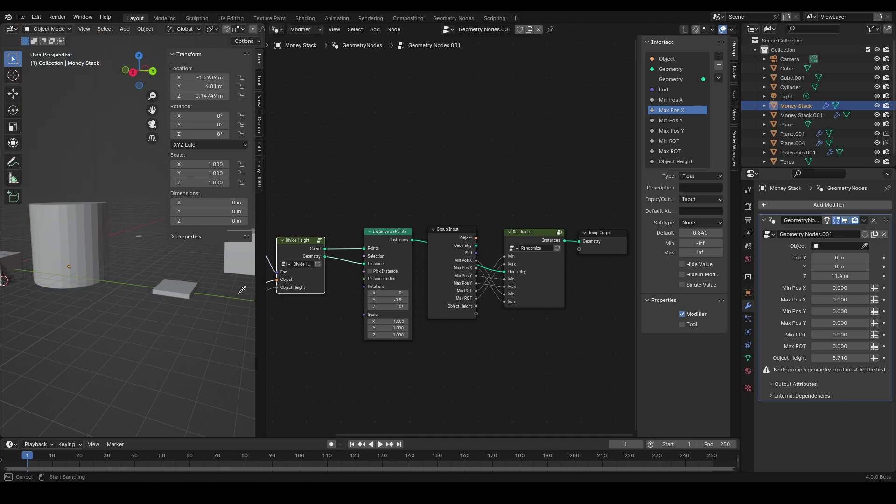
click(179, 281)
scroll(197, 286, up, 5)
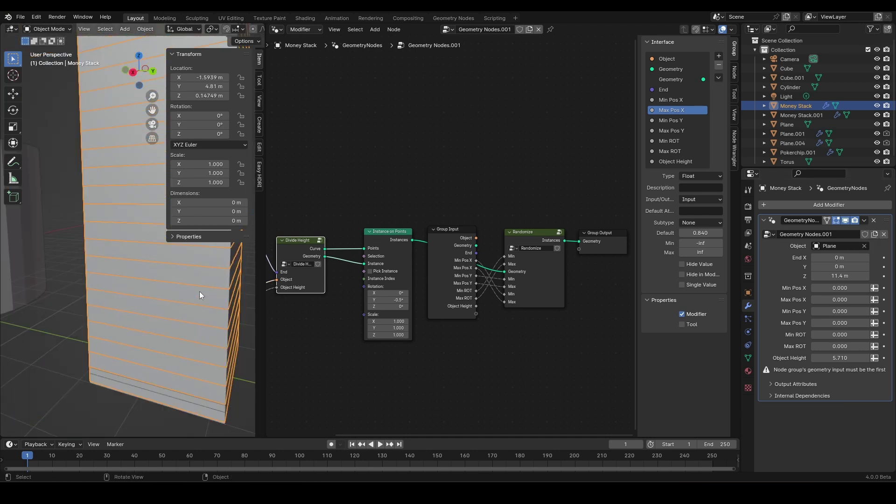
shift+middle_drag(200, 292, 158, 268)
drag(840, 276, 754, 276)
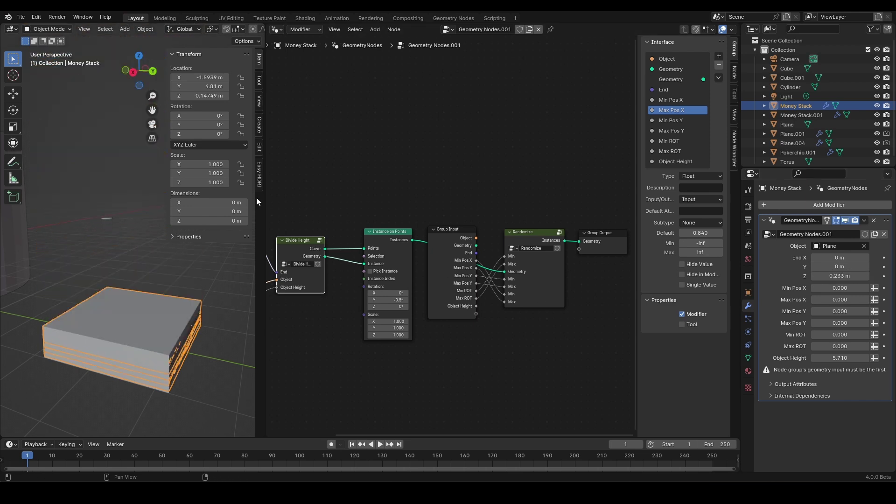
Copy the Plane's Z dimension of 0.258492 m into the Money Stack's Object Height and raise End Z to 1.4 m.
click(158, 384)
double_click(231, 221)
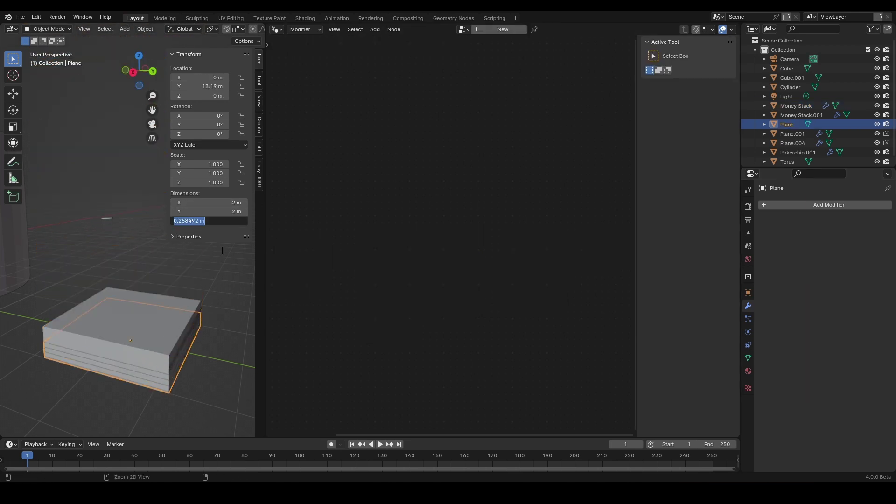
key(ctrl+c)
click(166, 343)
double_click(840, 358)
key(ctrl+v)
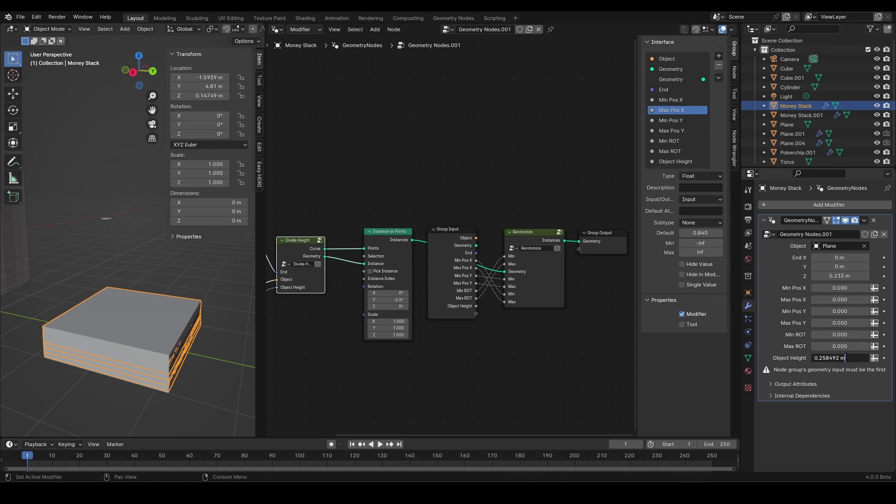
key(Return)
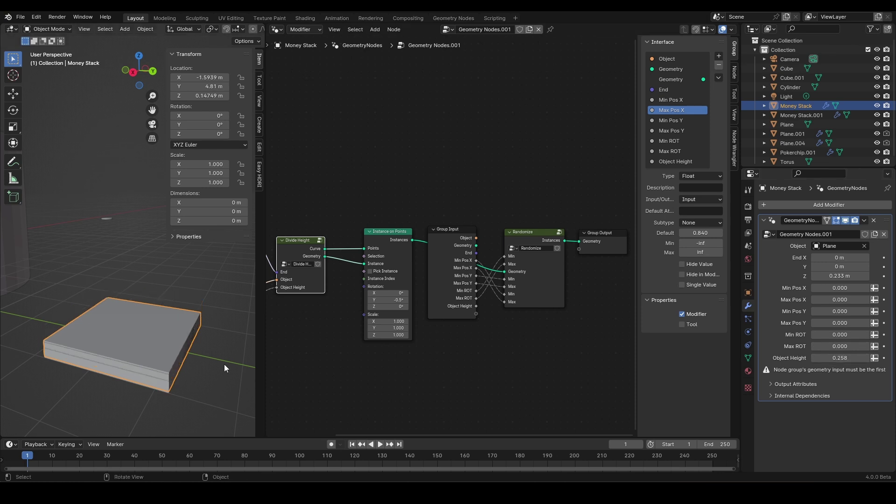
drag(840, 276, 842, 276)
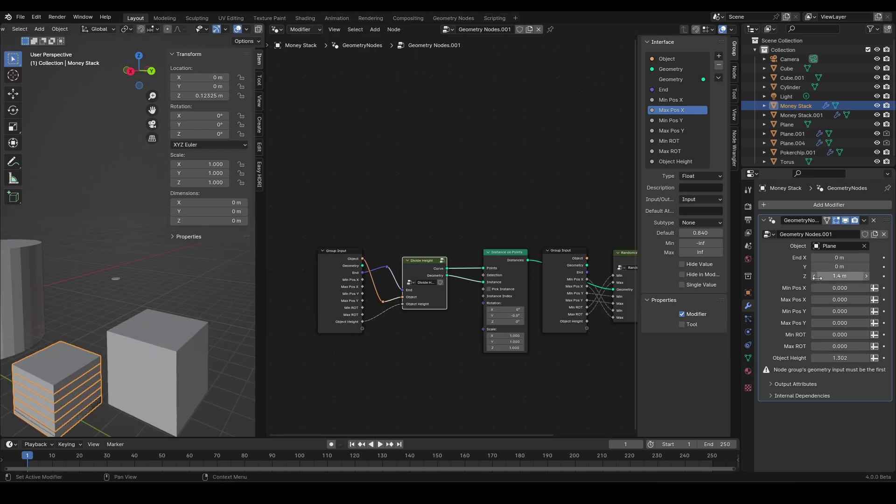
On the Money Stack modifier, replace the Object with the small distant box Plane.001.
shift+middle_drag(216, 334, 111, 346)
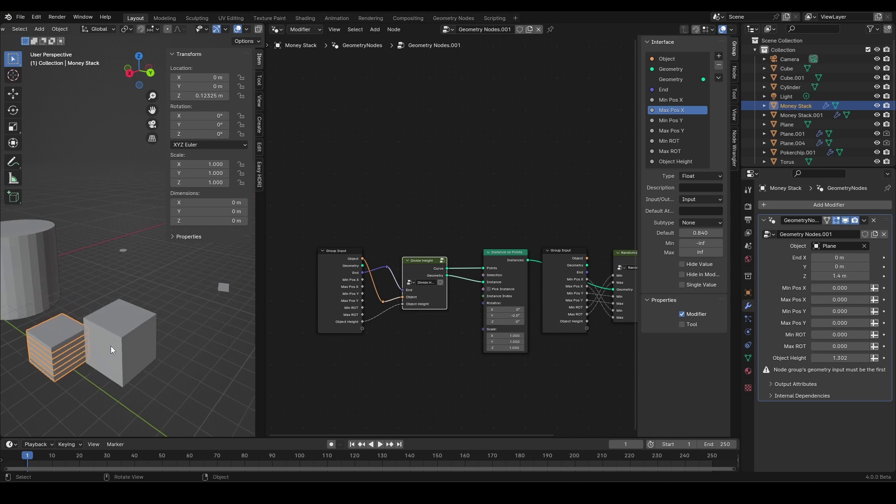
click(865, 247)
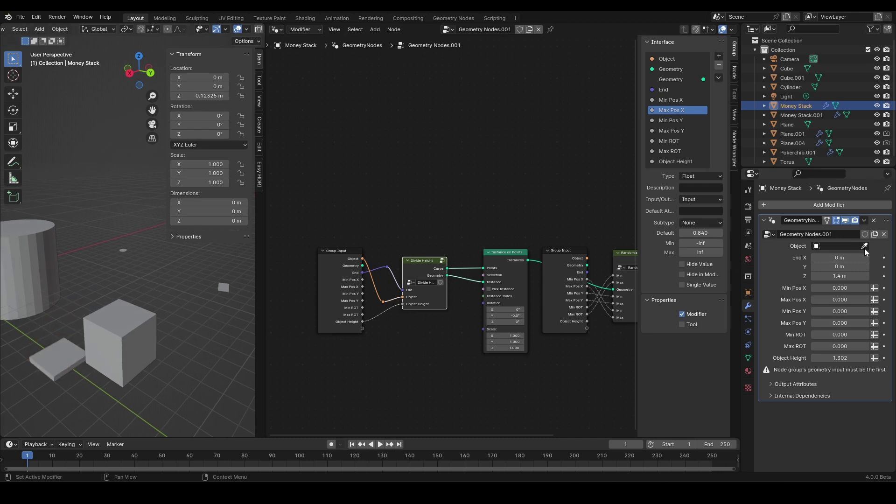
click(865, 246)
click(224, 289)
middle_drag(223, 299, 195, 297)
scroll(196, 297, up, 5)
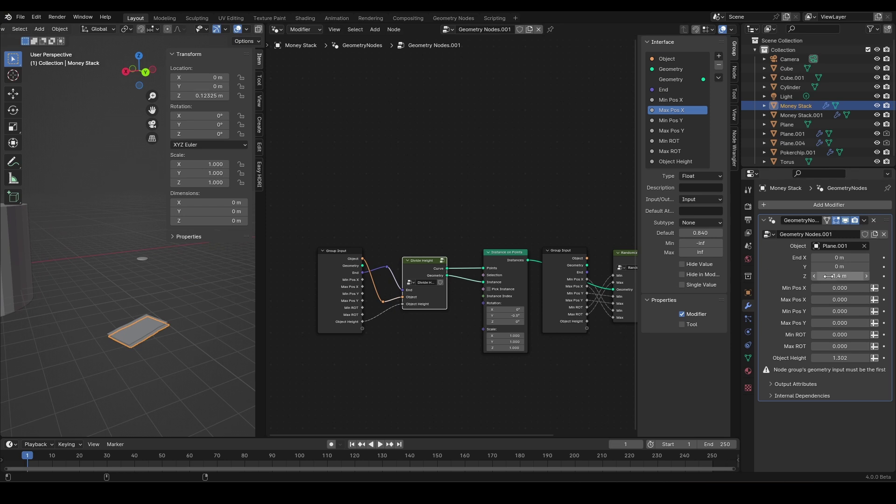
Raise the Money Stack's End Z to 4.15 m and hide the viewport overlays to inspect the layers up close.
drag(847, 277, 868, 277)
click(236, 29)
scroll(159, 235, up, 6)
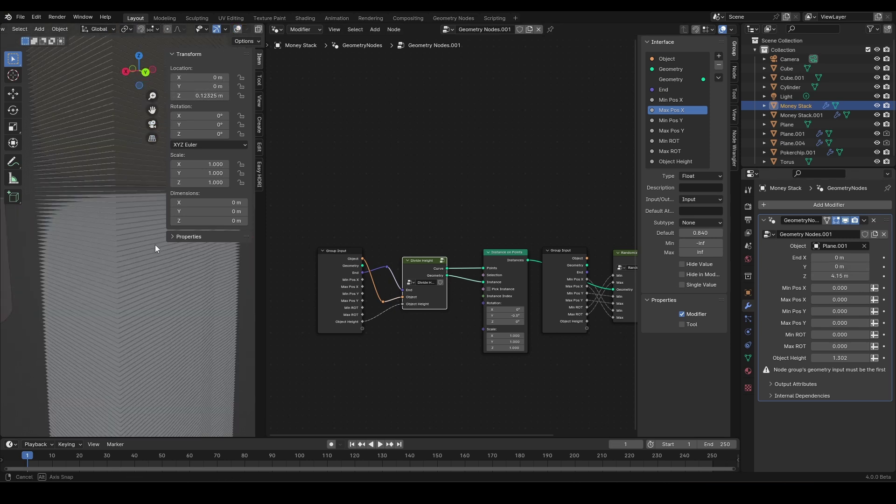
middle_drag(155, 244, 155, 261)
scroll(155, 261, down, 6)
scroll(156, 260, up, 3)
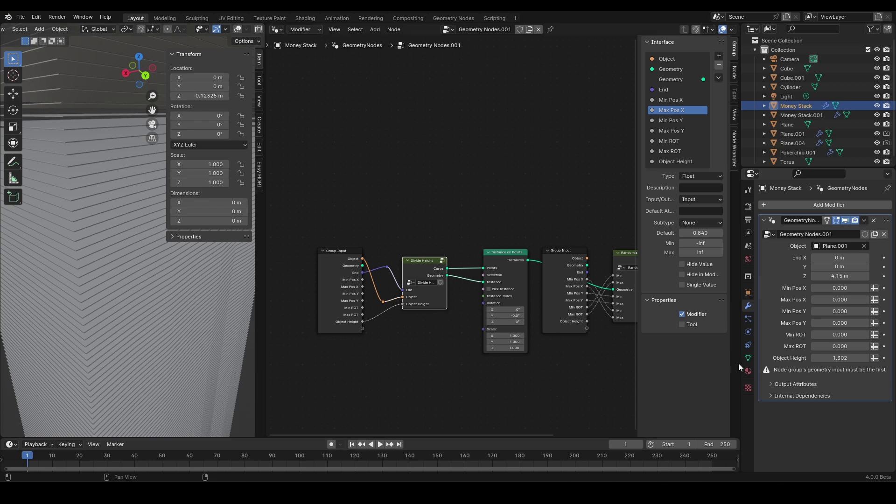
Lower the Money Stack's Object Height to 0.838 and open its Divide Height node group.
drag(840, 358, 818, 358)
scroll(110, 282, down, 3)
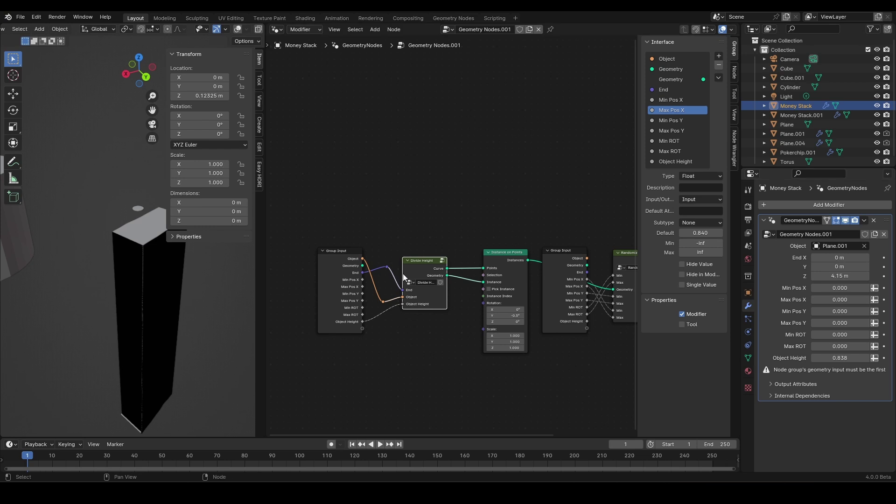
key(Tab)
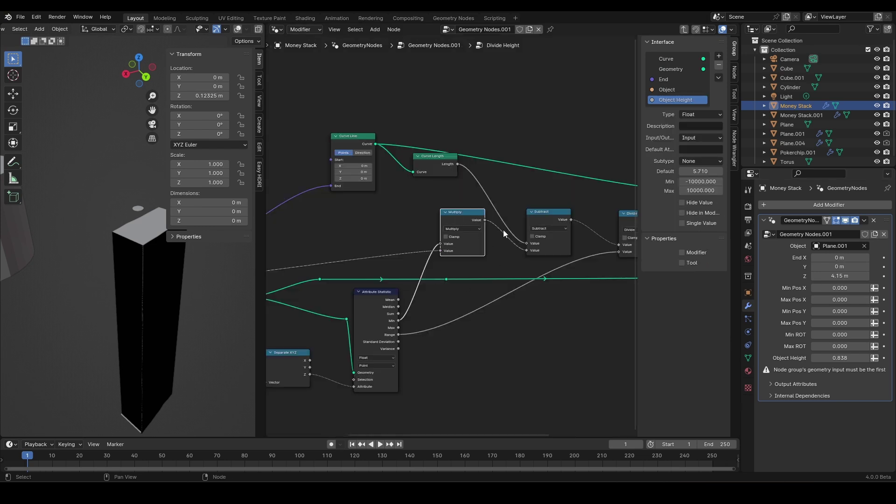